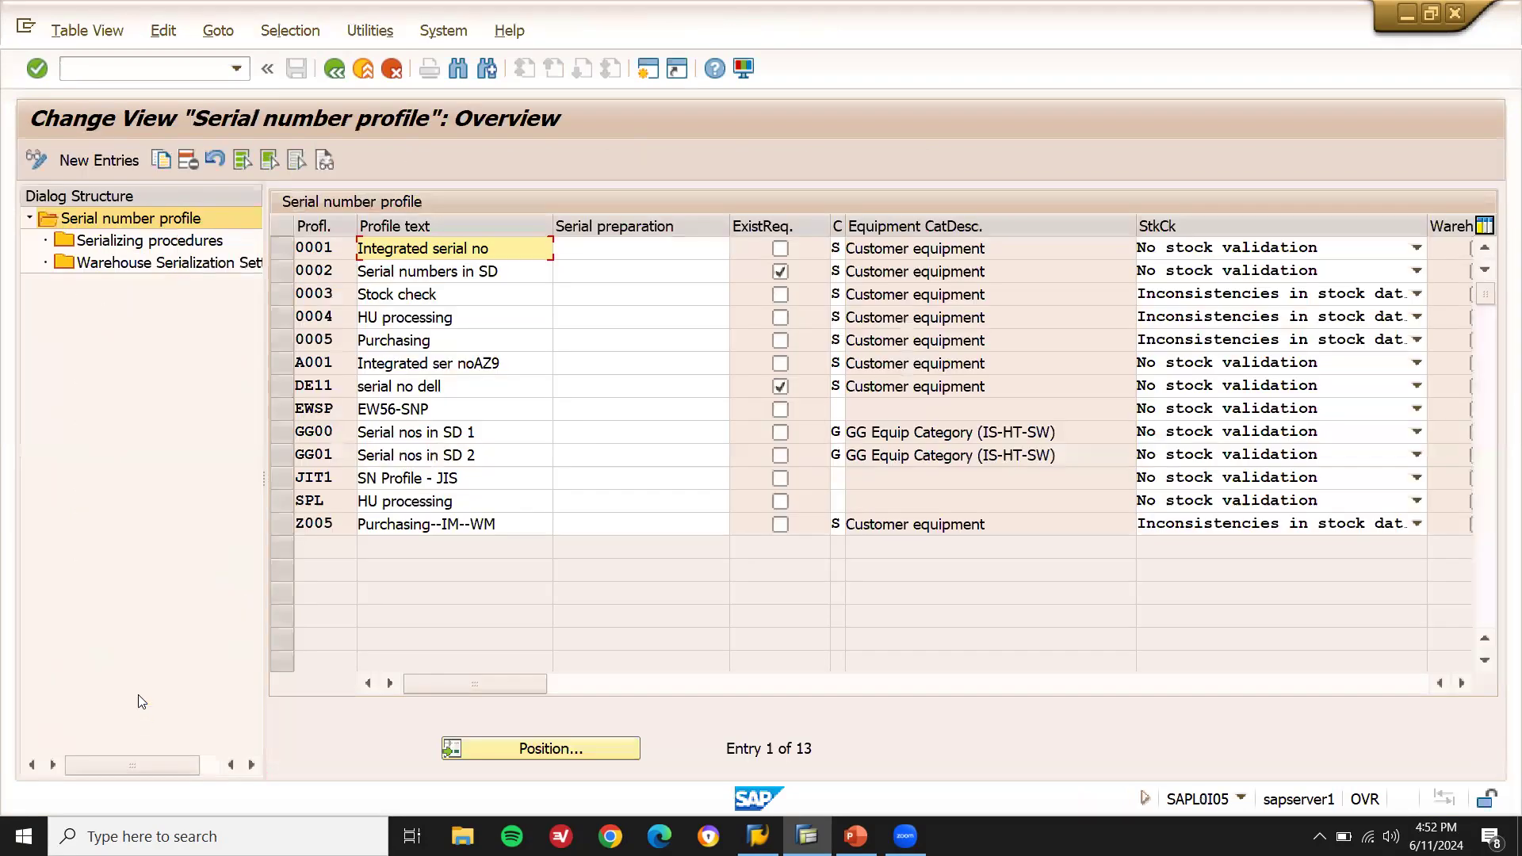
Open the serializing procedures of serial number profile 0005 (Purchasing) and mark every procedure from MMSL to SDRE for review
left_click(281, 340)
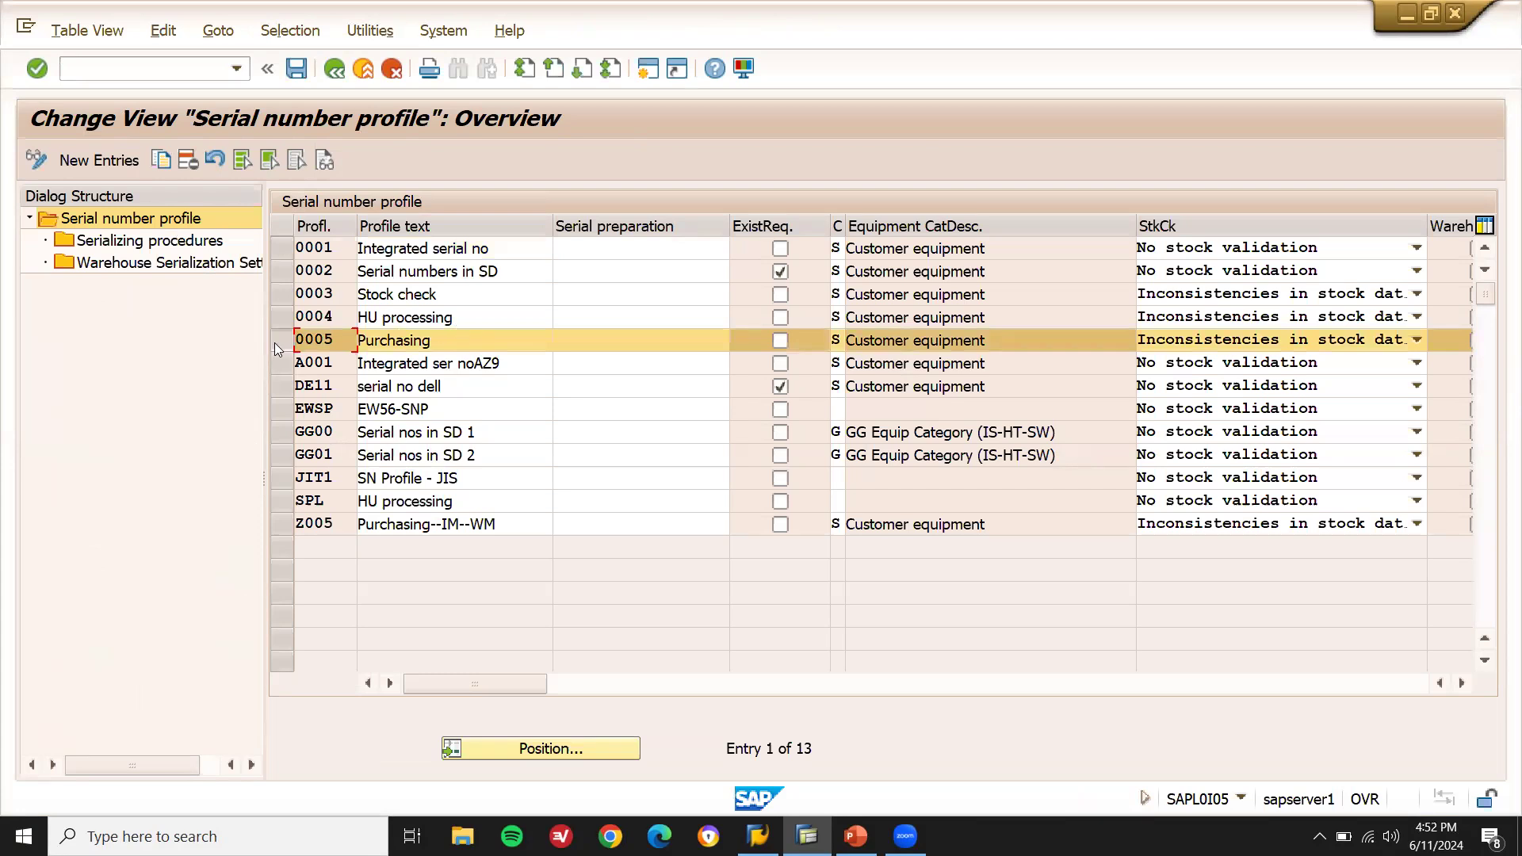
double_click(151, 241)
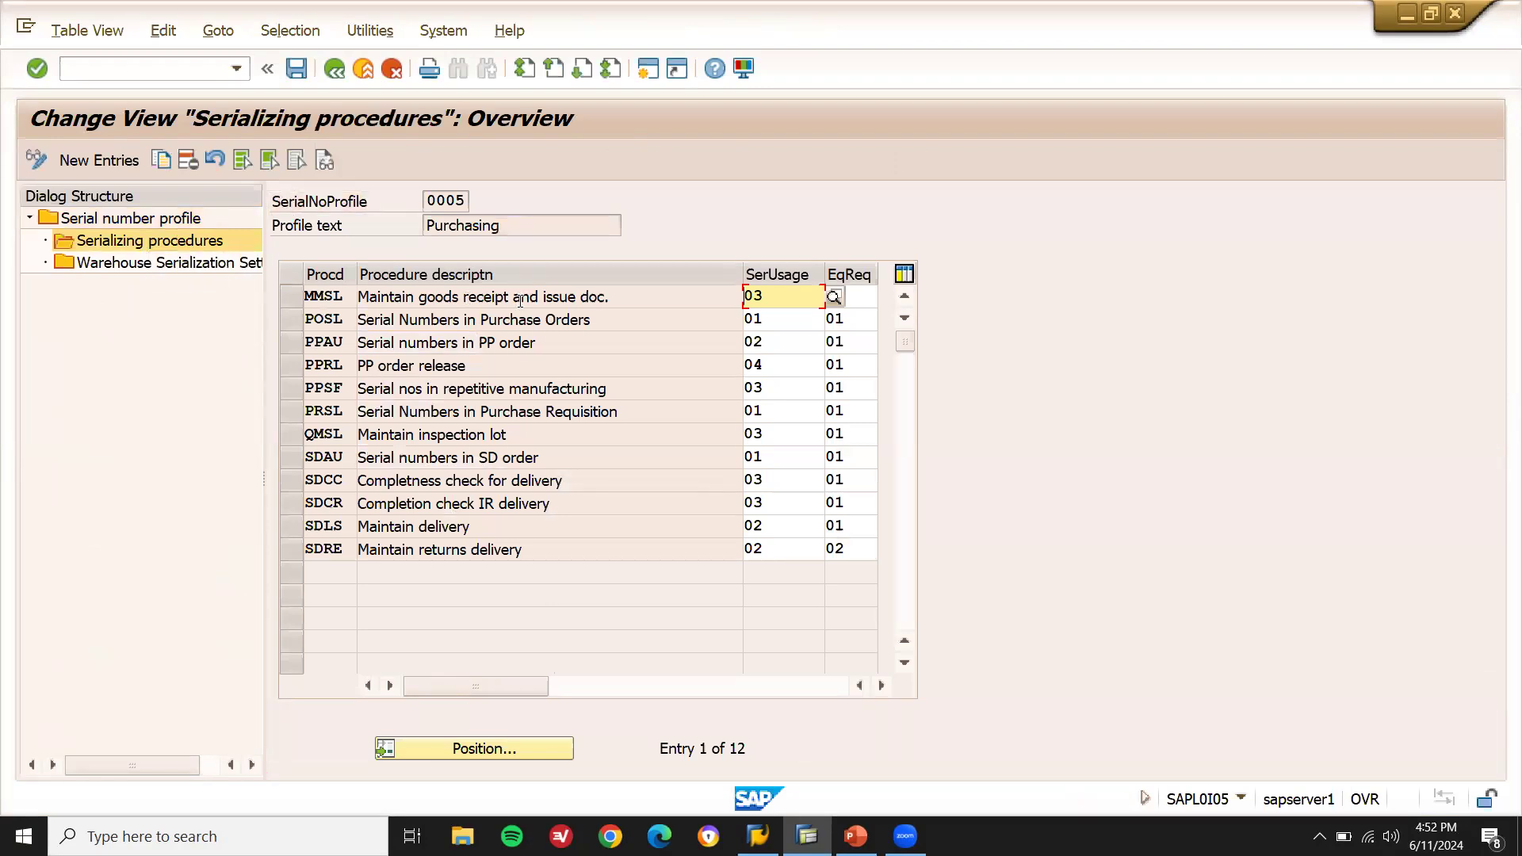
left_click(491, 300)
left_click(298, 301)
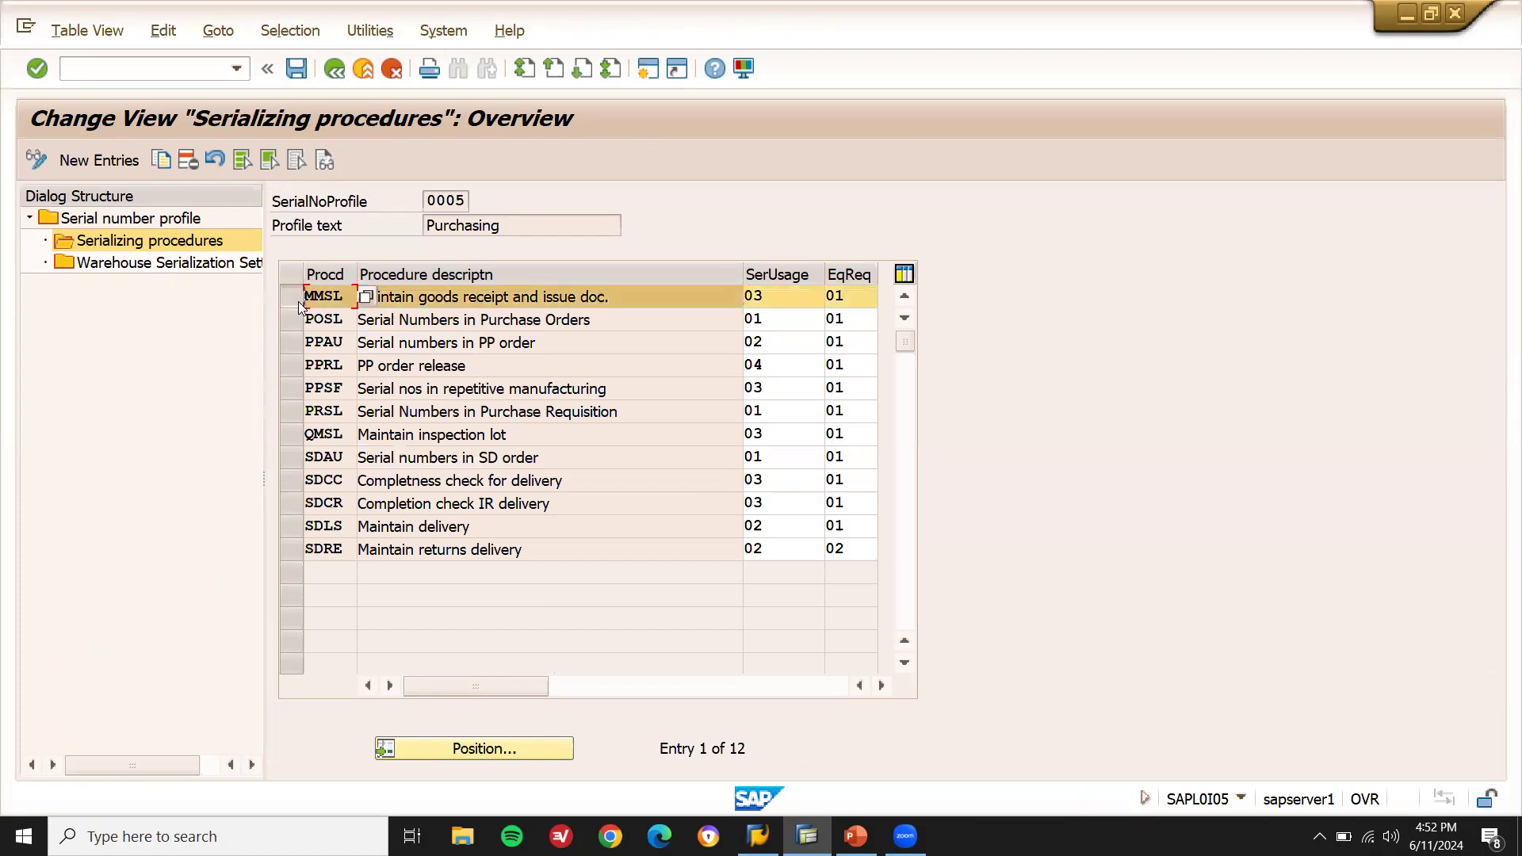
left_click(295, 322)
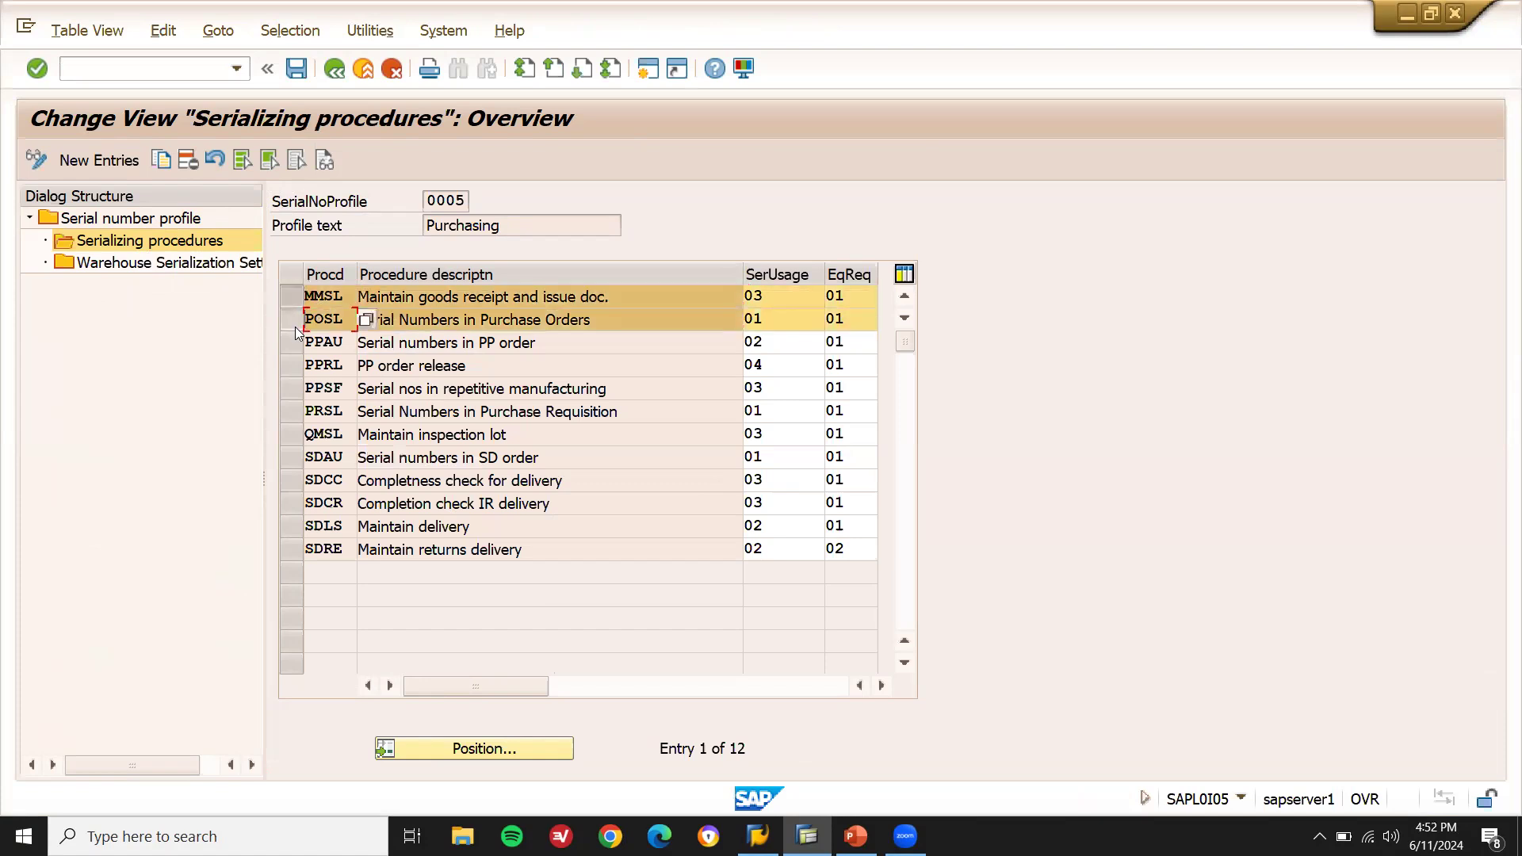
left_click(294, 341)
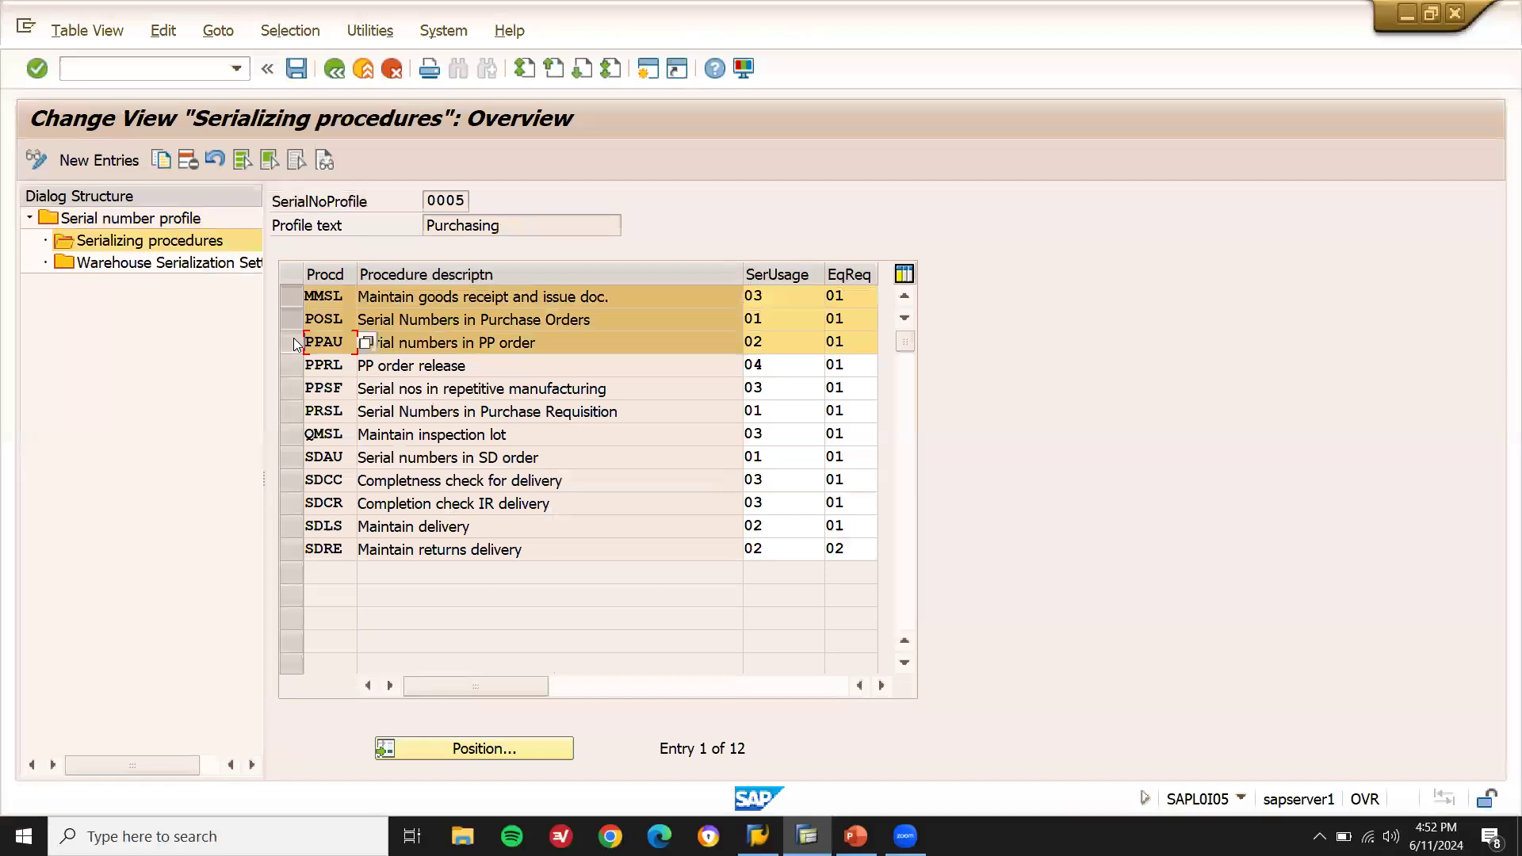
left_click(293, 365)
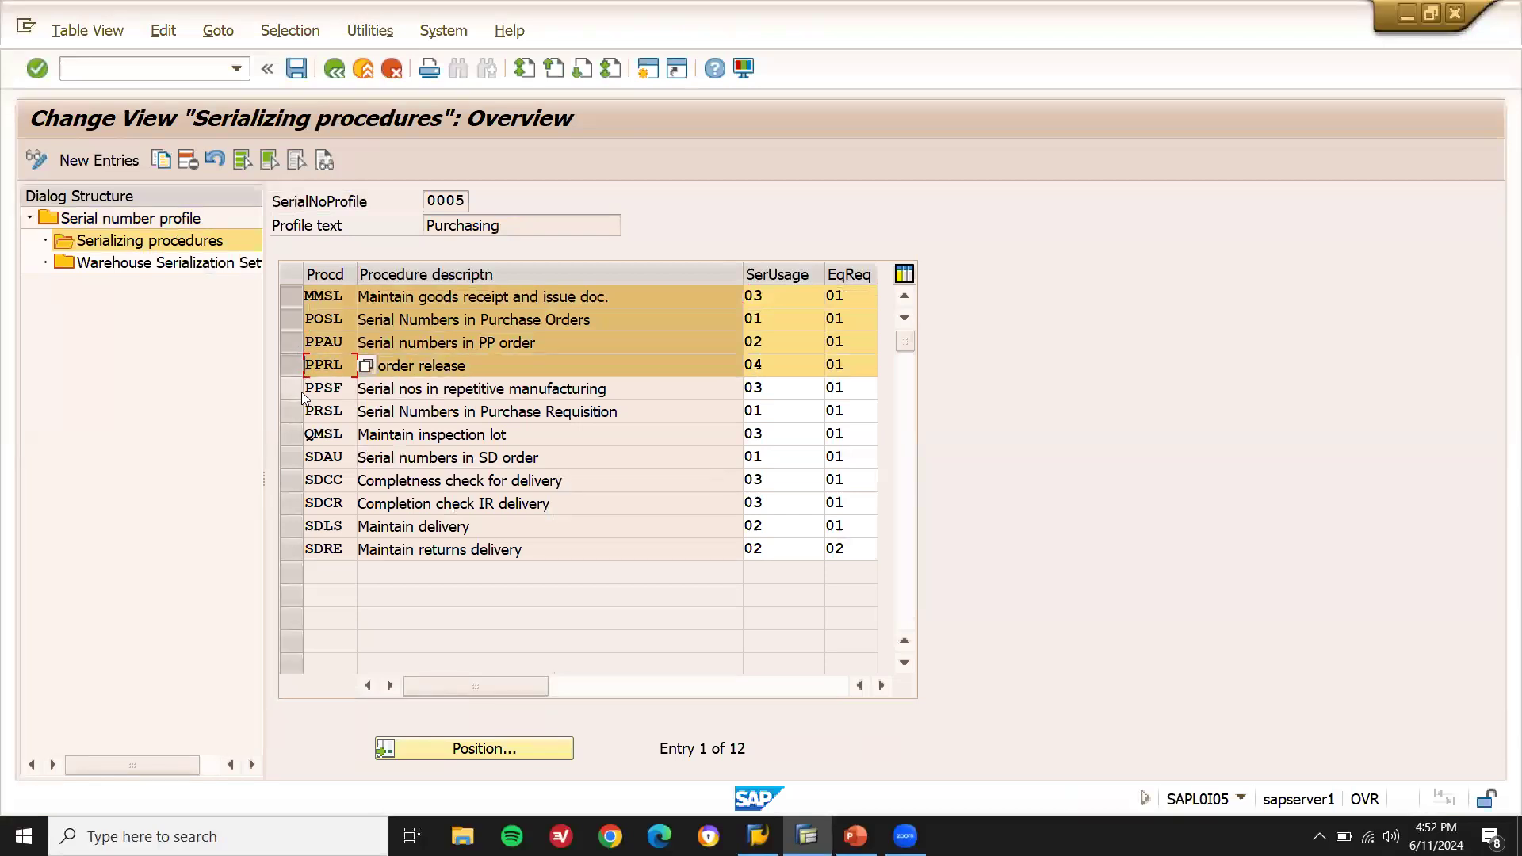
left_click(301, 391)
left_click(302, 413)
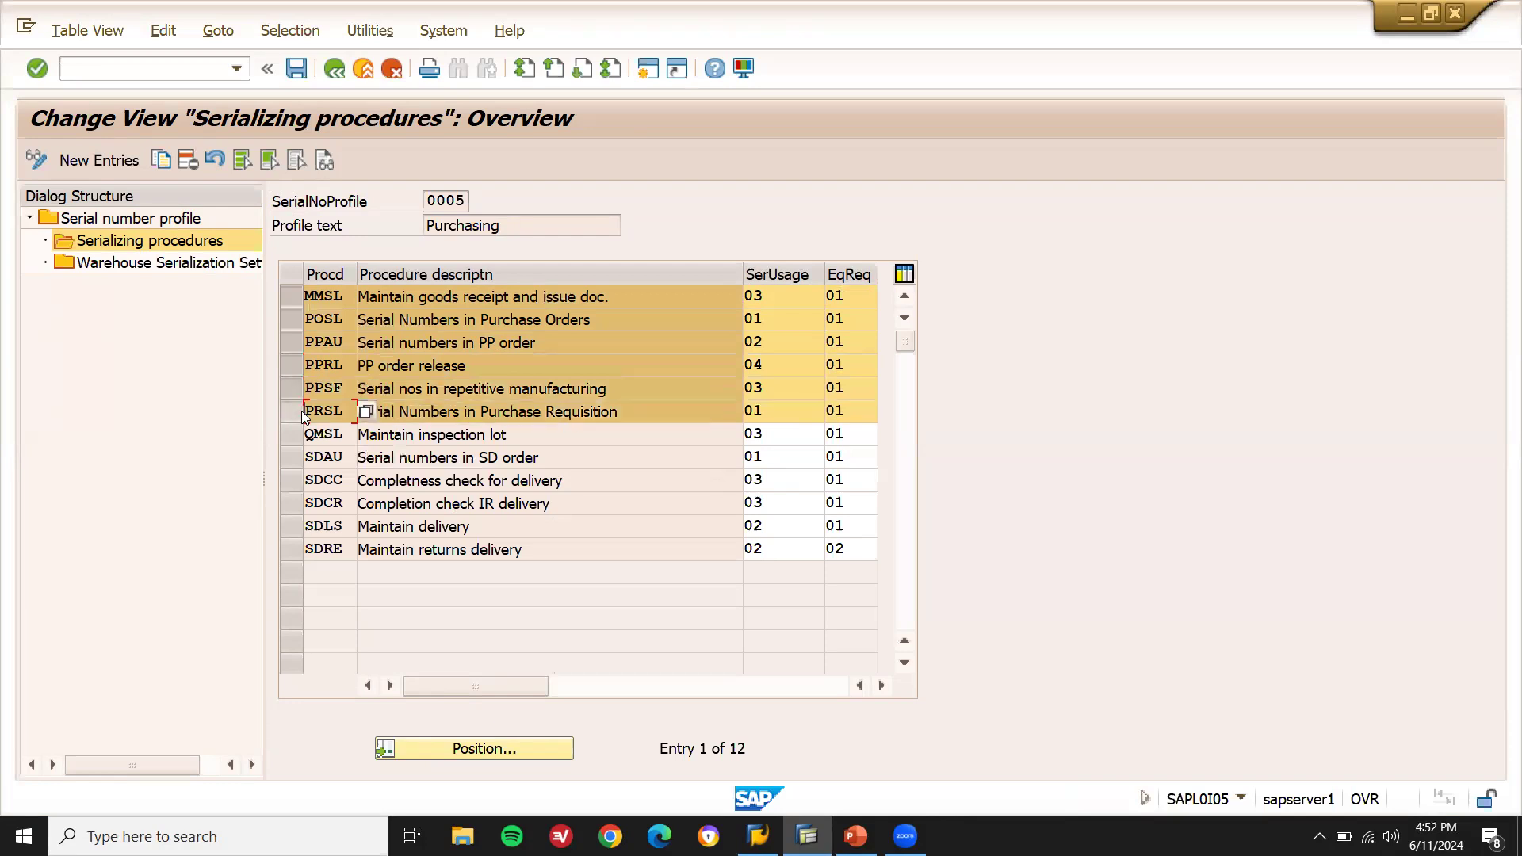
left_click(298, 439)
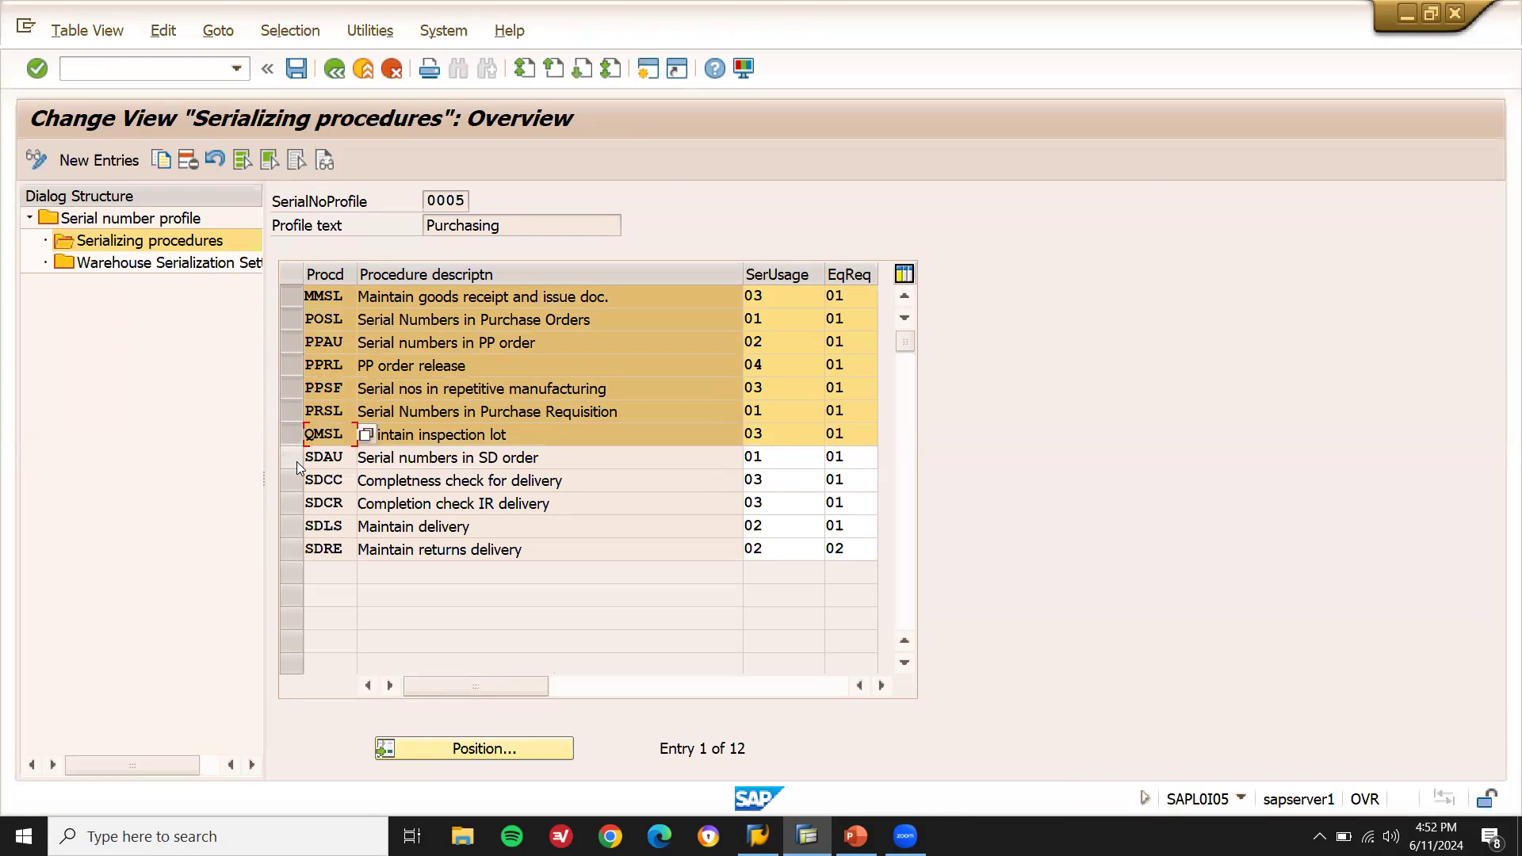
left_click(297, 463)
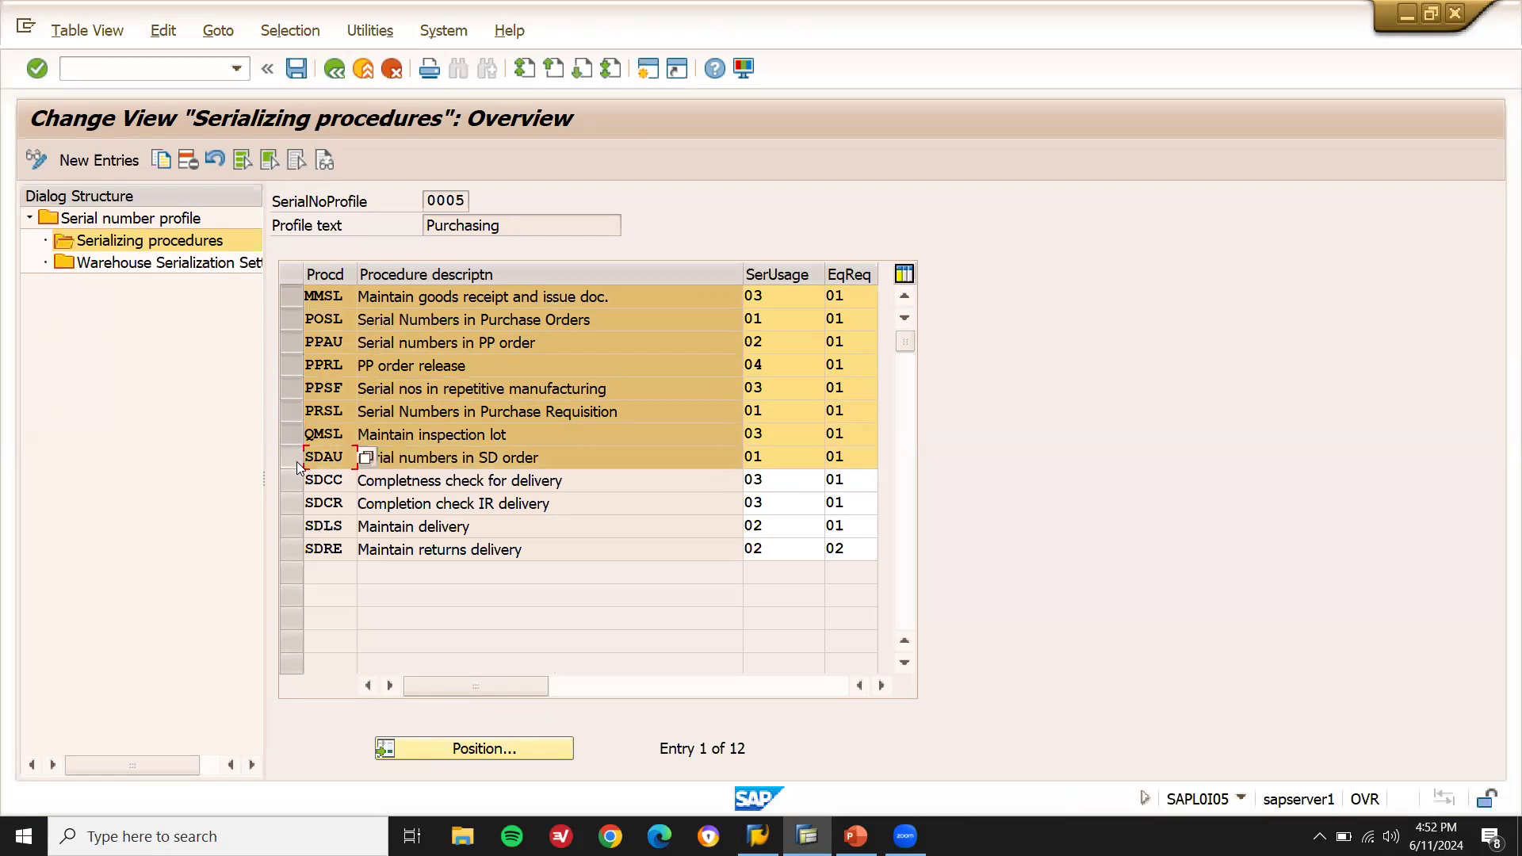
left_click(303, 502)
left_click(306, 502)
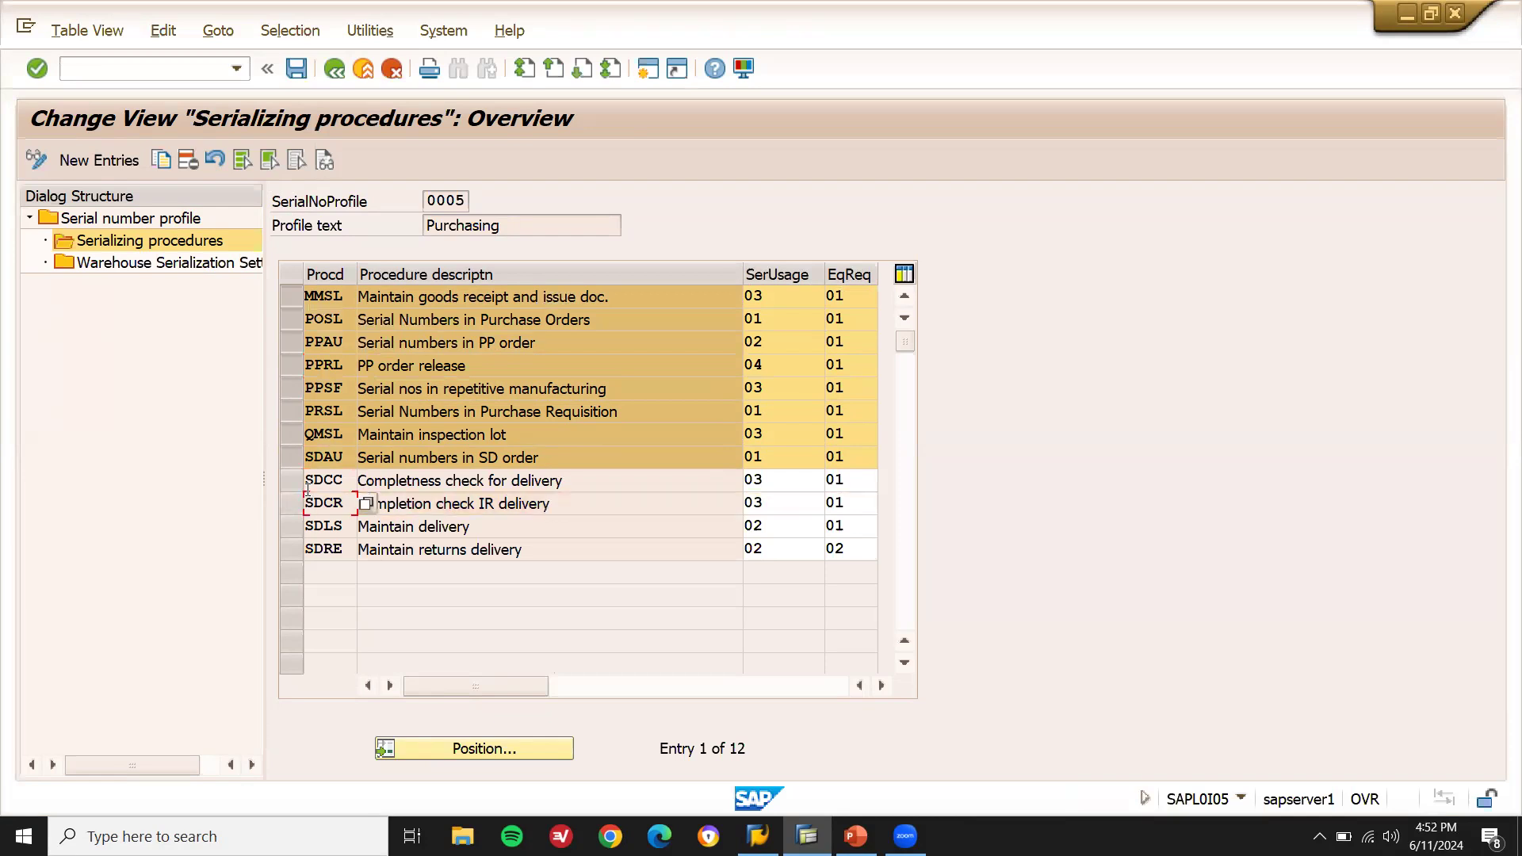
left_click(307, 481)
left_click(302, 484)
left_click(300, 502)
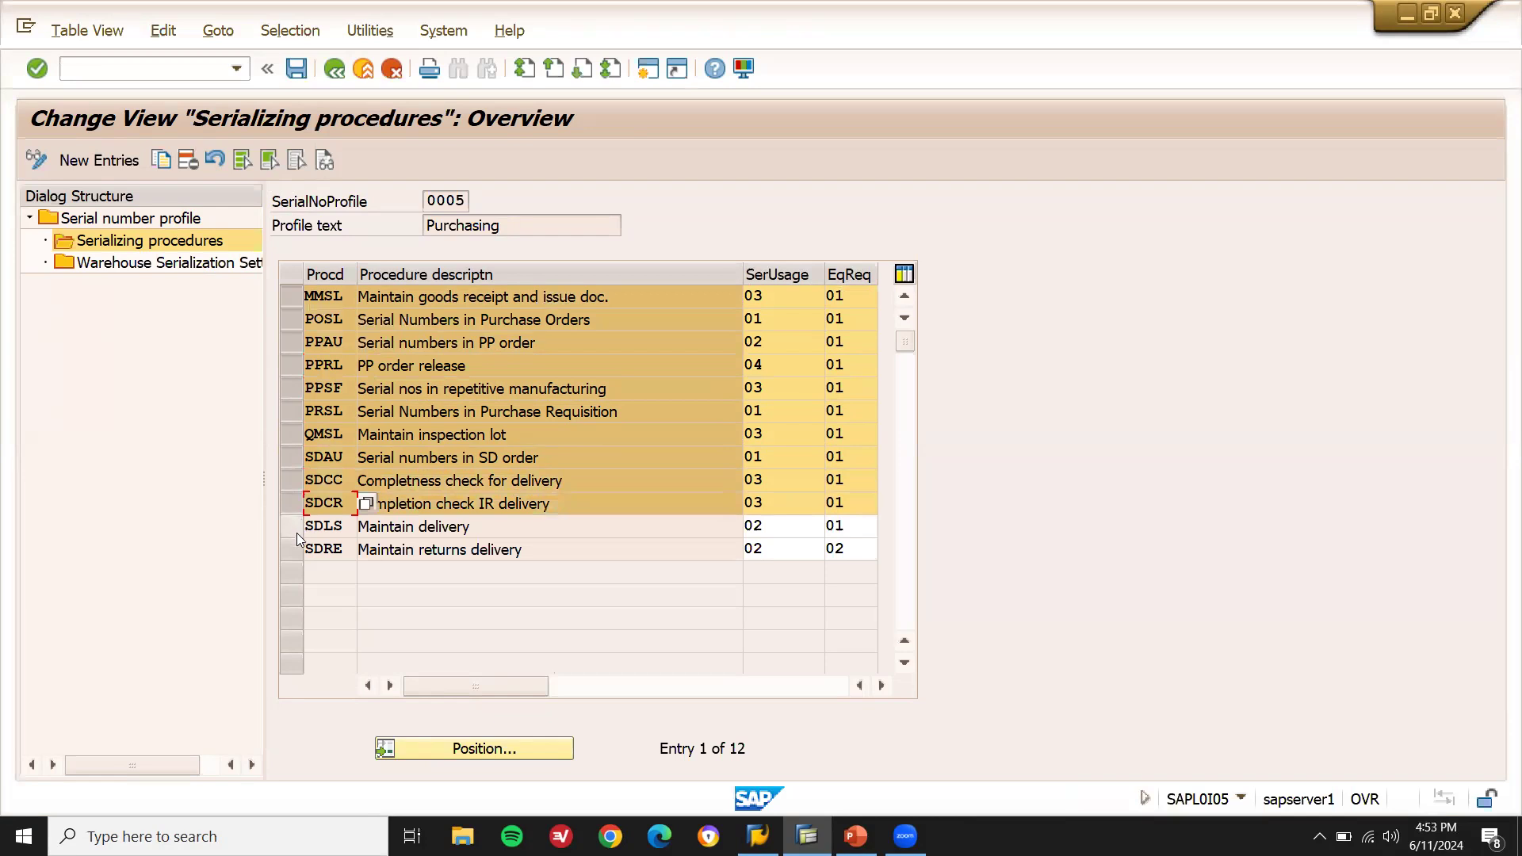
left_click(296, 535)
left_click(297, 552)
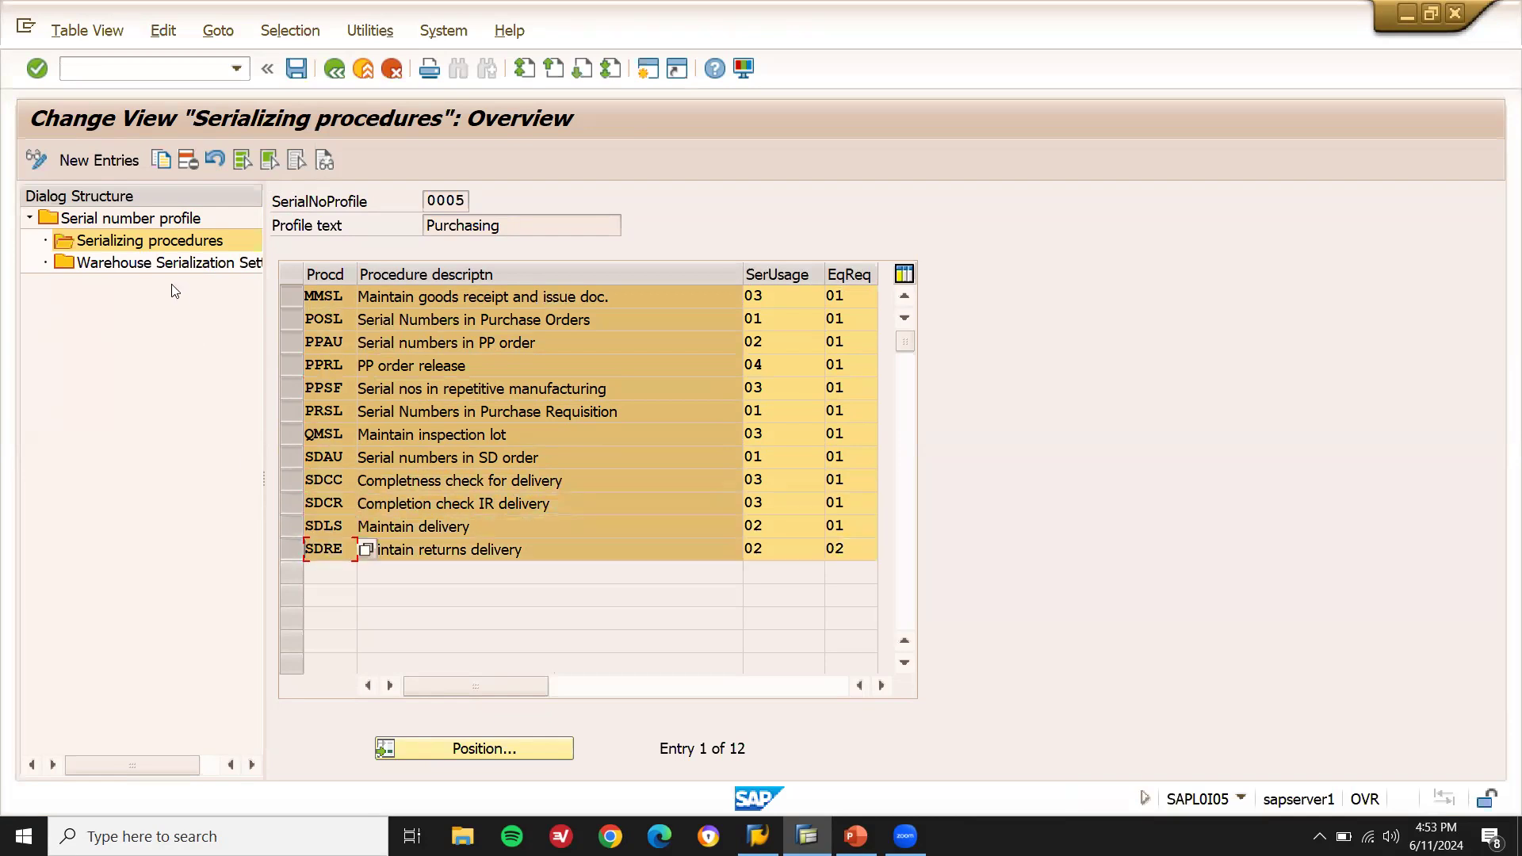
Try to copy the marked serializing procedures within profile 0005, and return to the serial number profile overview
left_click(161, 162)
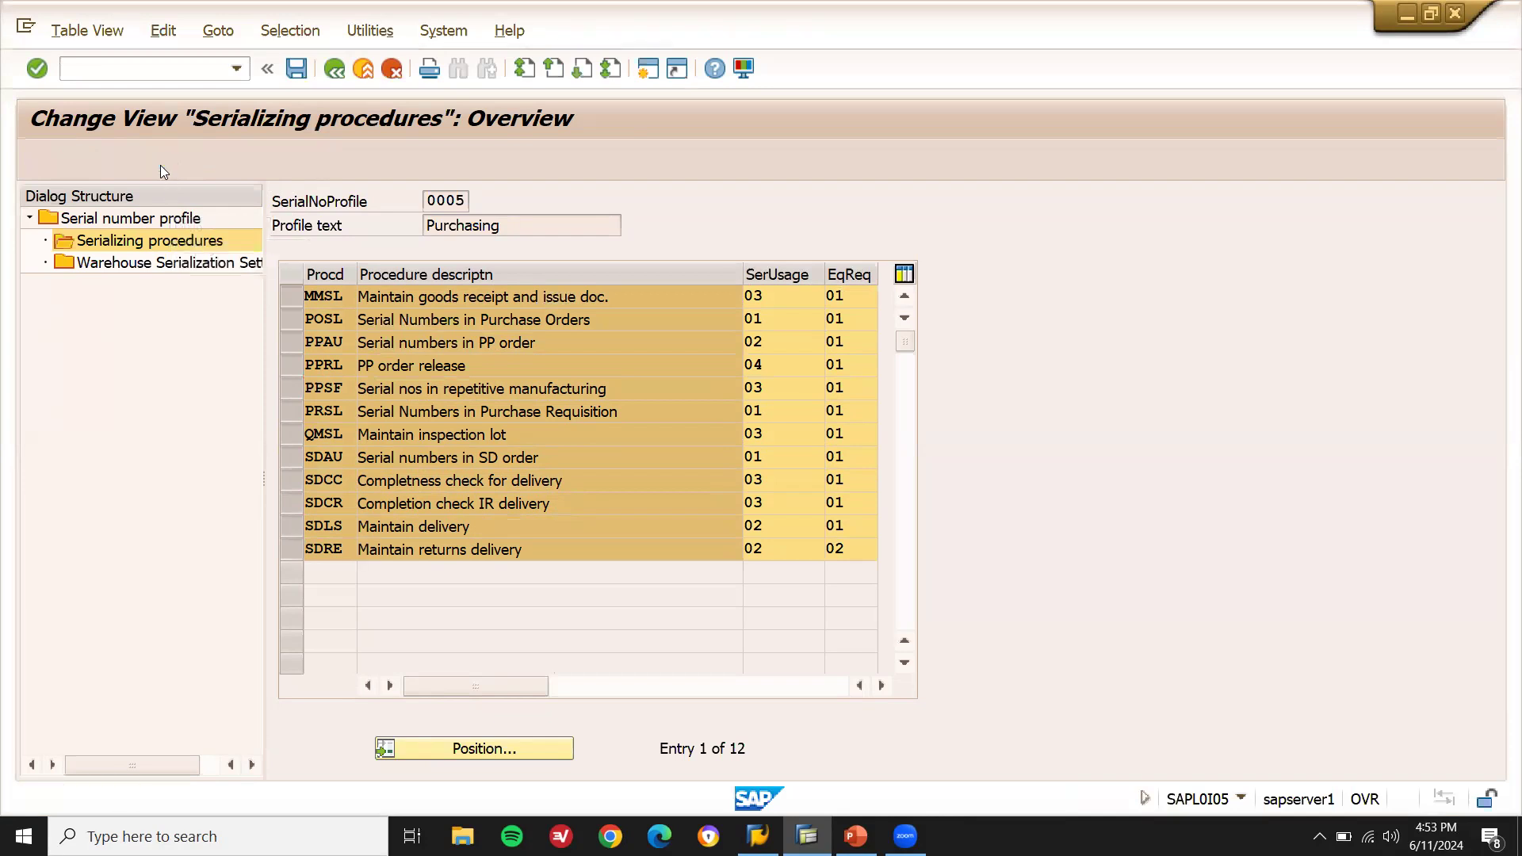
key("Return")
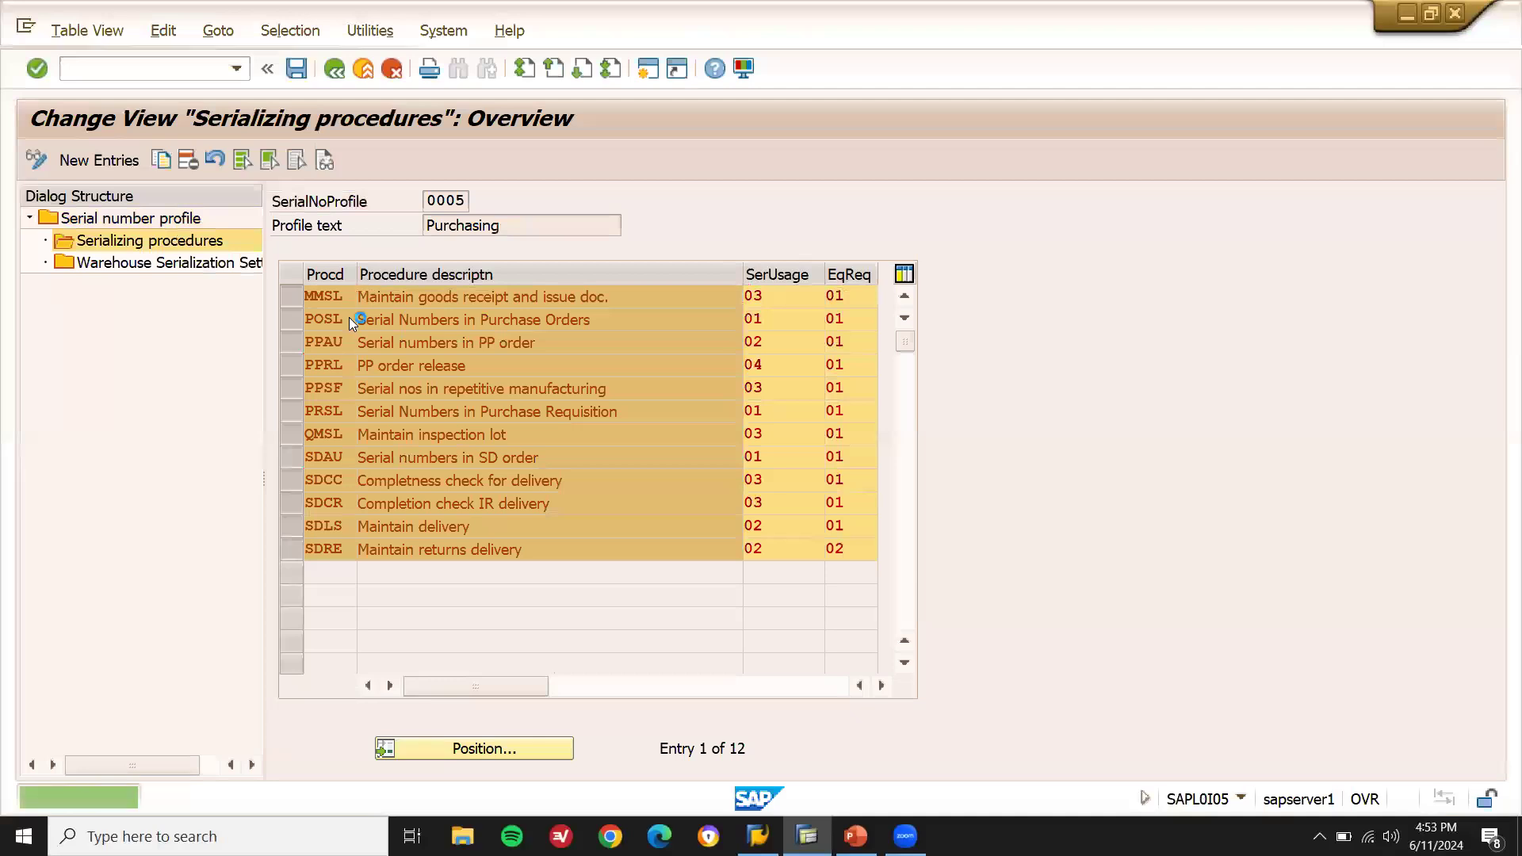
key("F3")
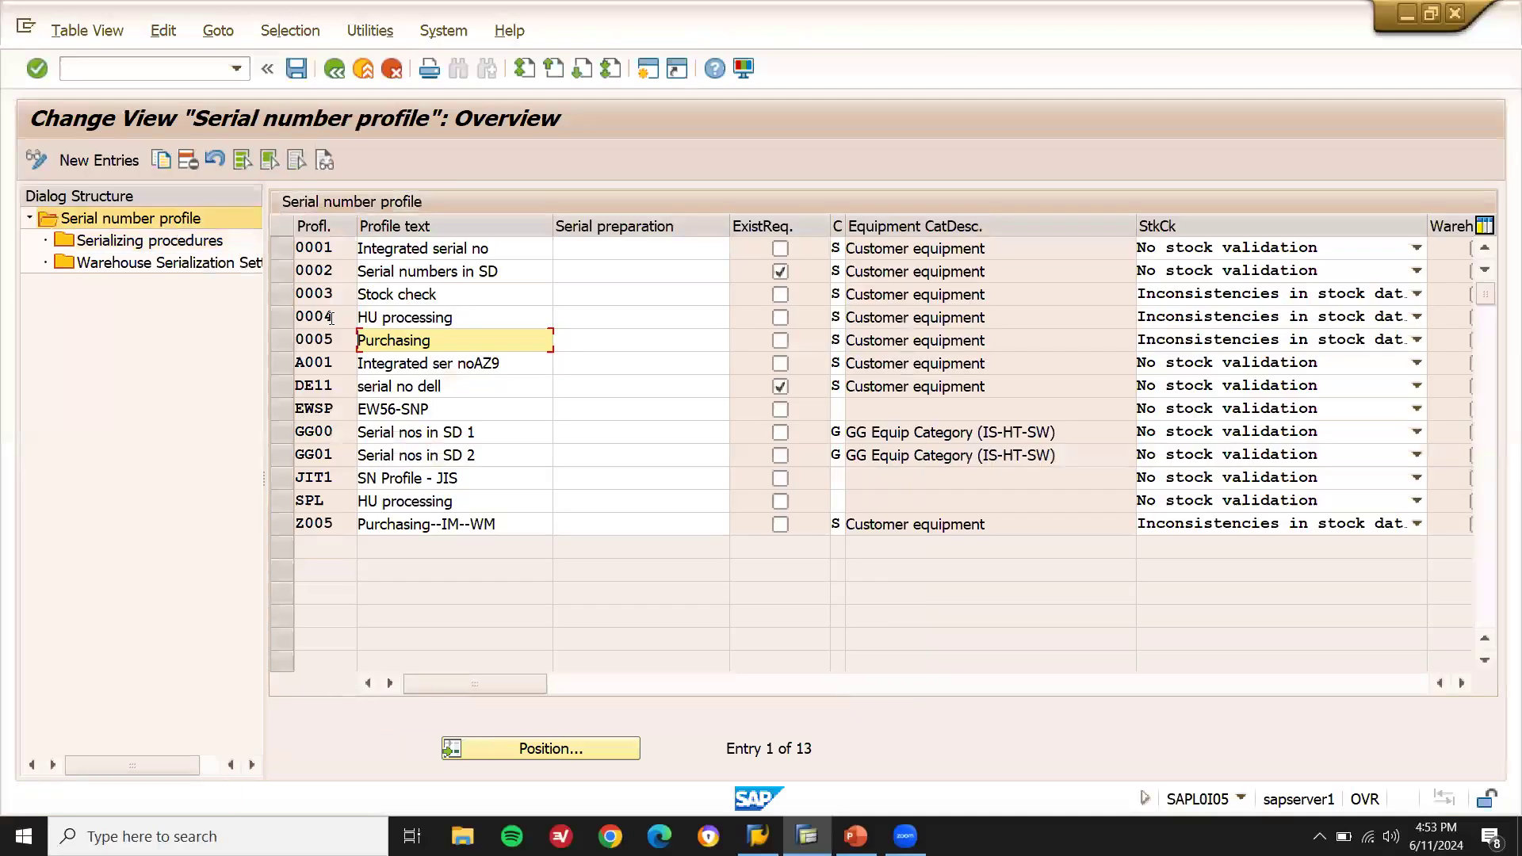
Copy serial number profile 0005 (Purchasing) as Z000 with the profile text "Serial Number for MM"
left_click(281, 341)
left_click(163, 164)
type("Z000")
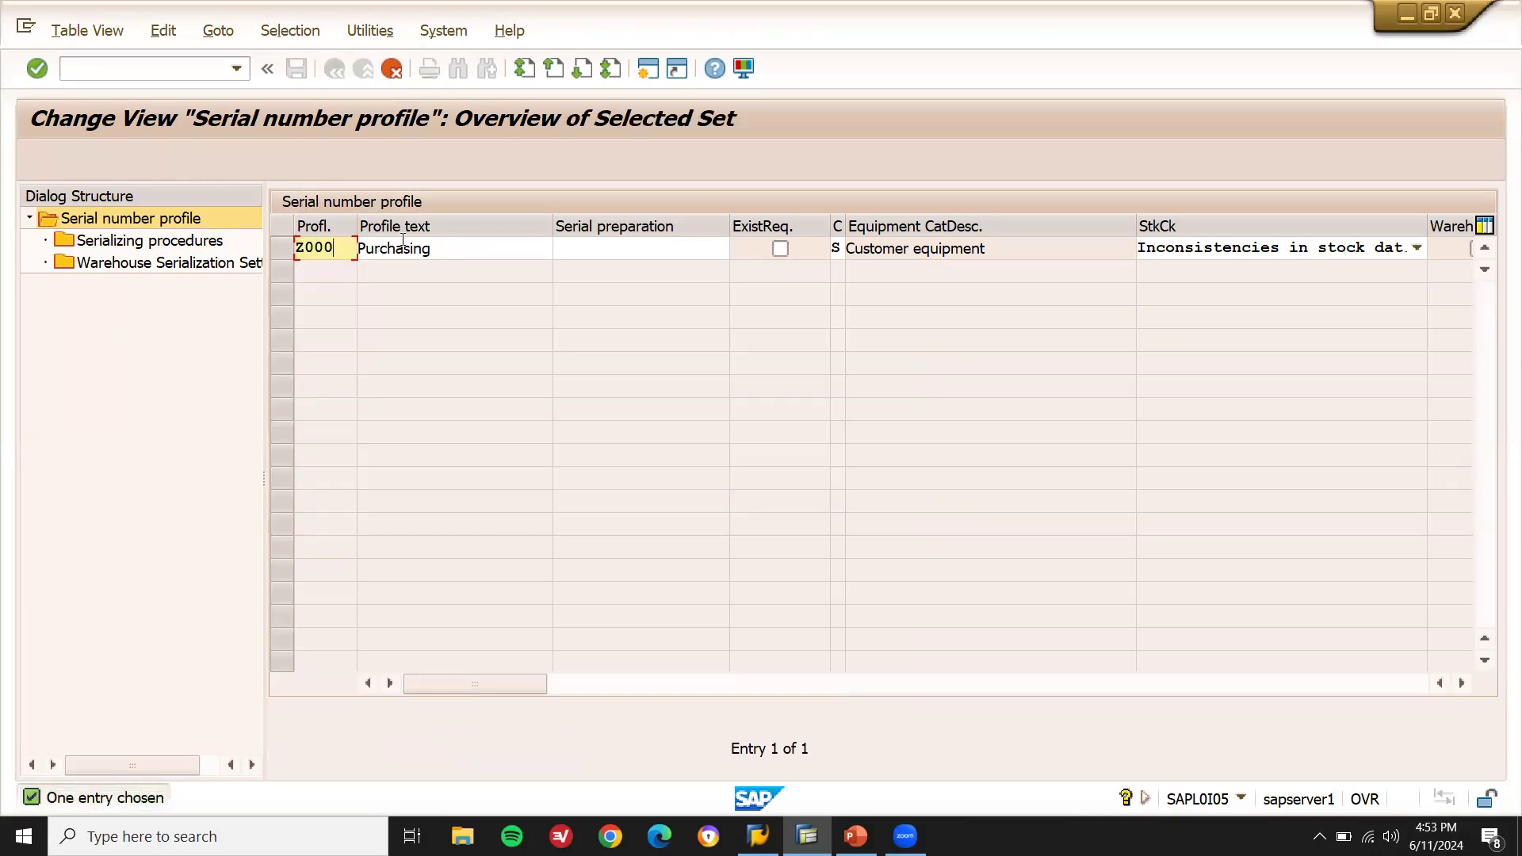
left_click(473, 247)
double_click(472, 246)
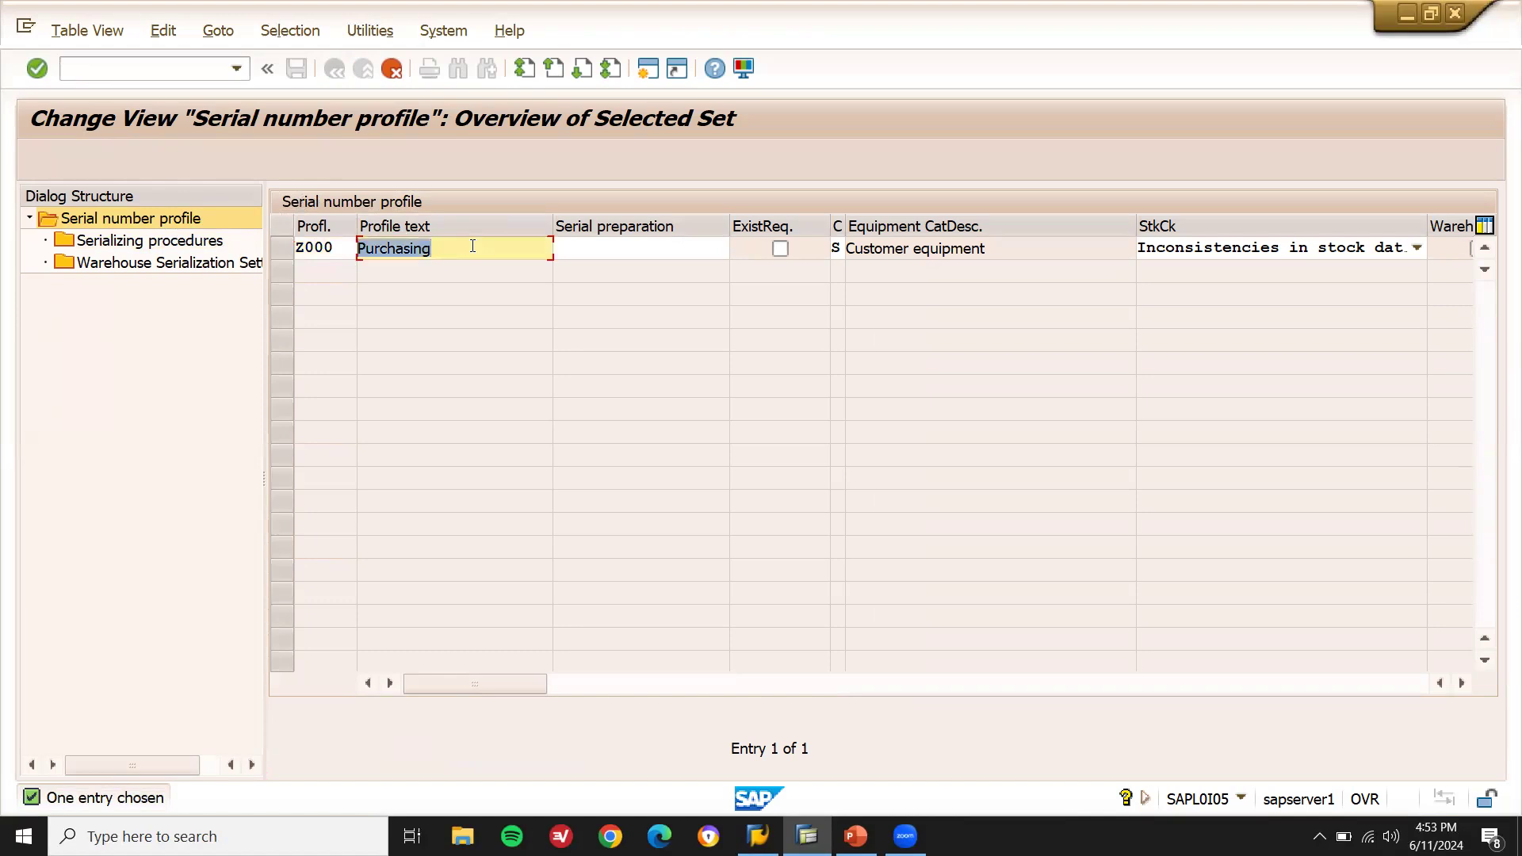
type("Serial ")
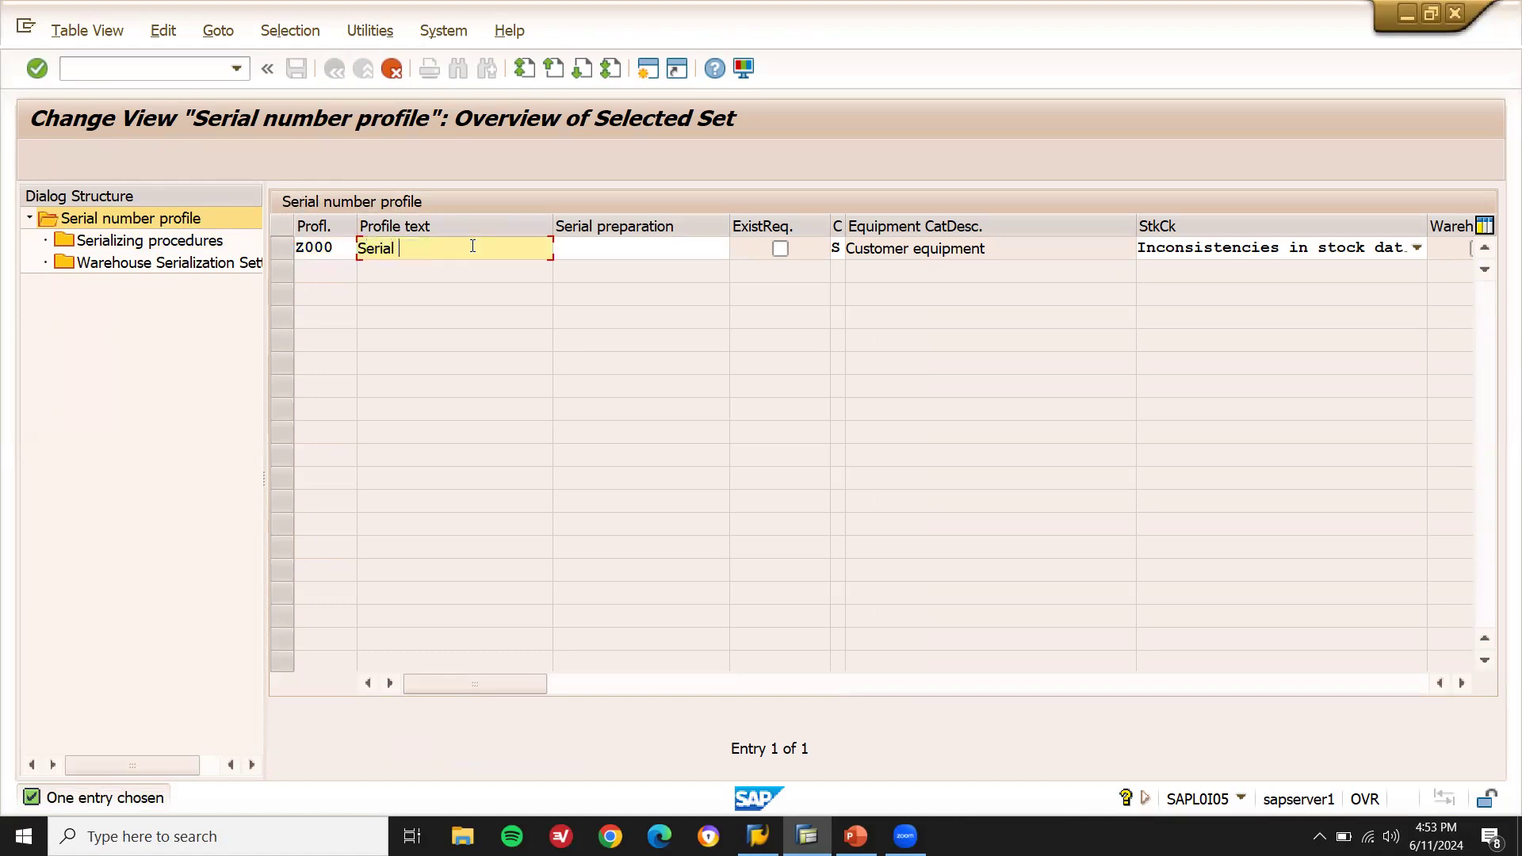
type("Number fo mm")
key("BackSpace")
key("BackSpace")
type("MM")
key("Return")
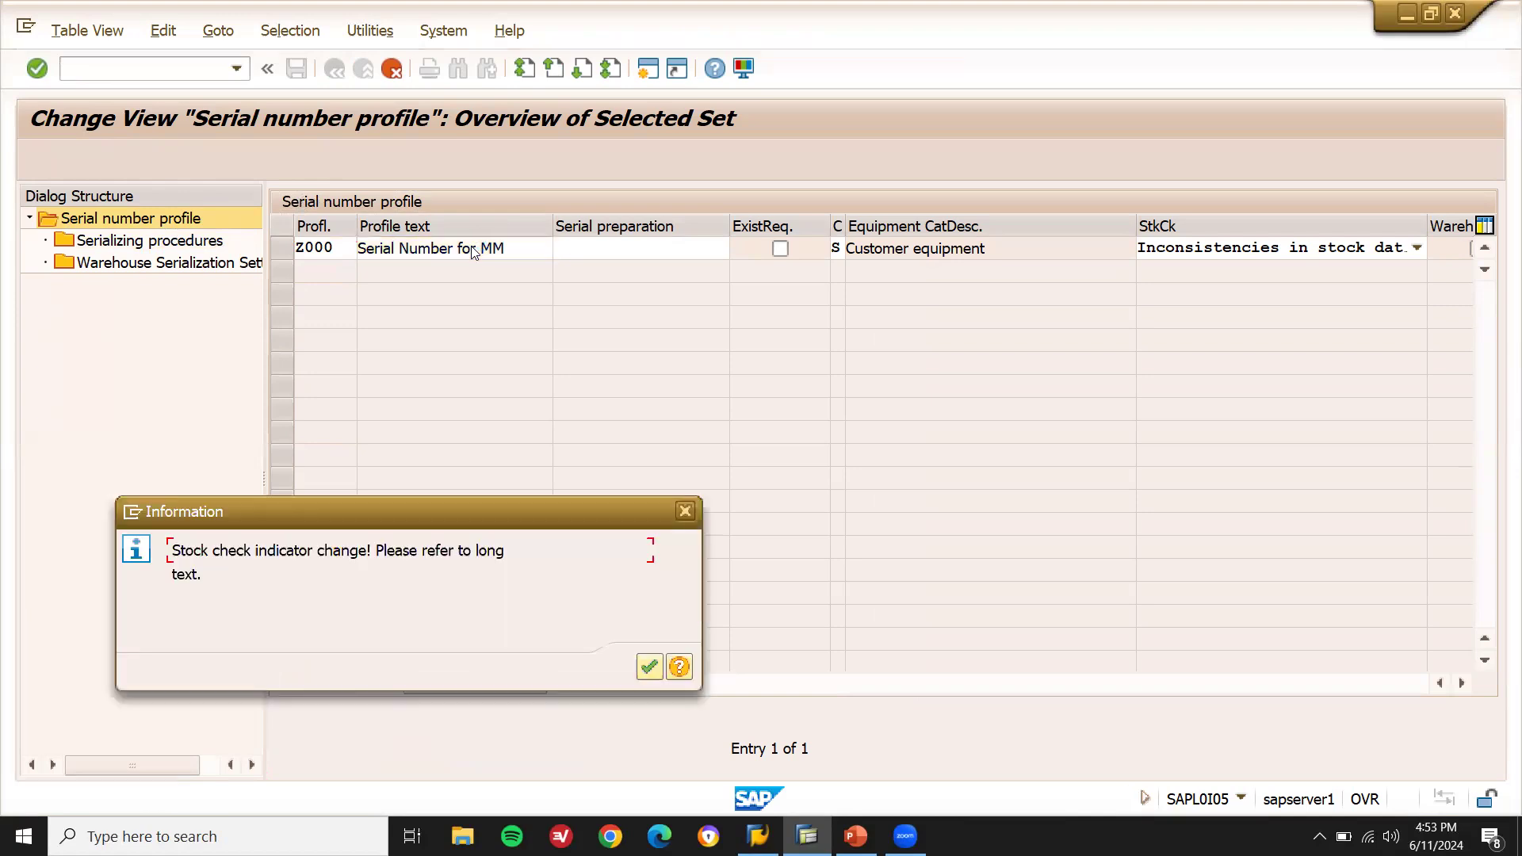
Confirm the profile copy including its dependent entries, and save it in the customizing request "jio request"
left_click(647, 666)
left_click(752, 391)
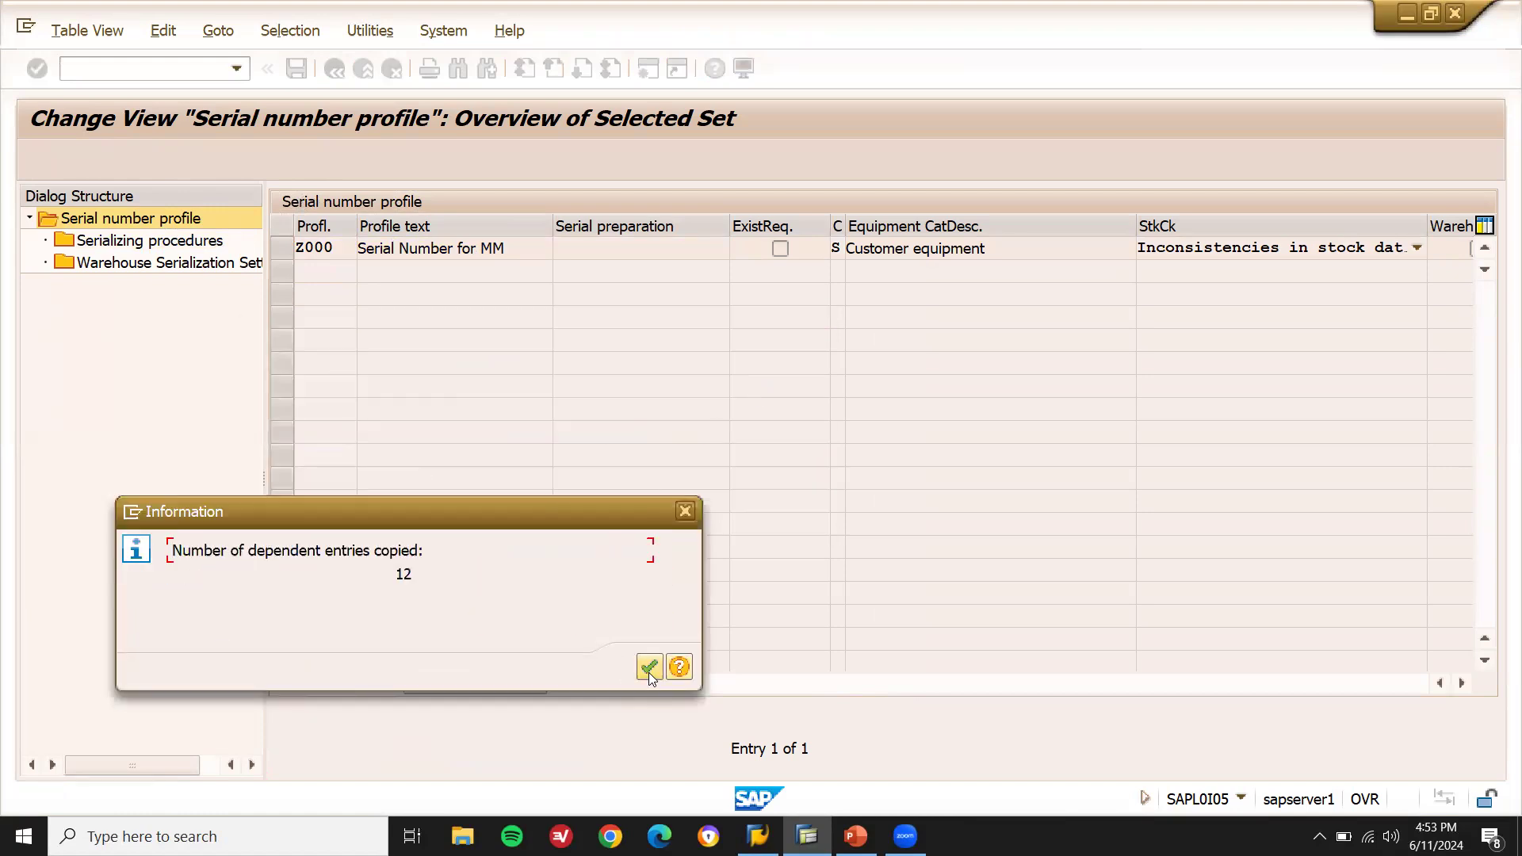
left_click(649, 668)
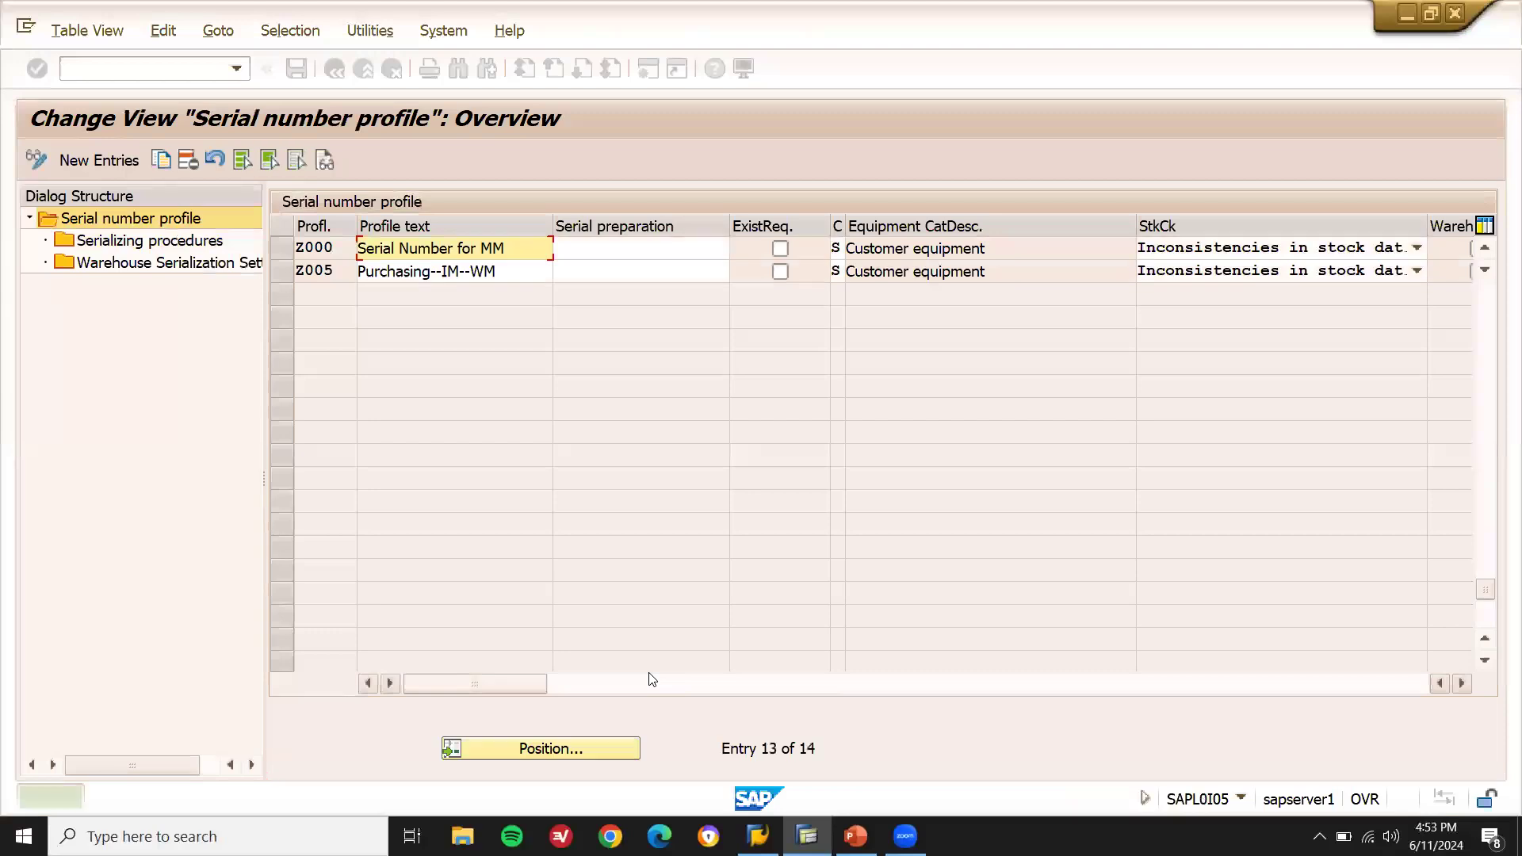
left_click(297, 70)
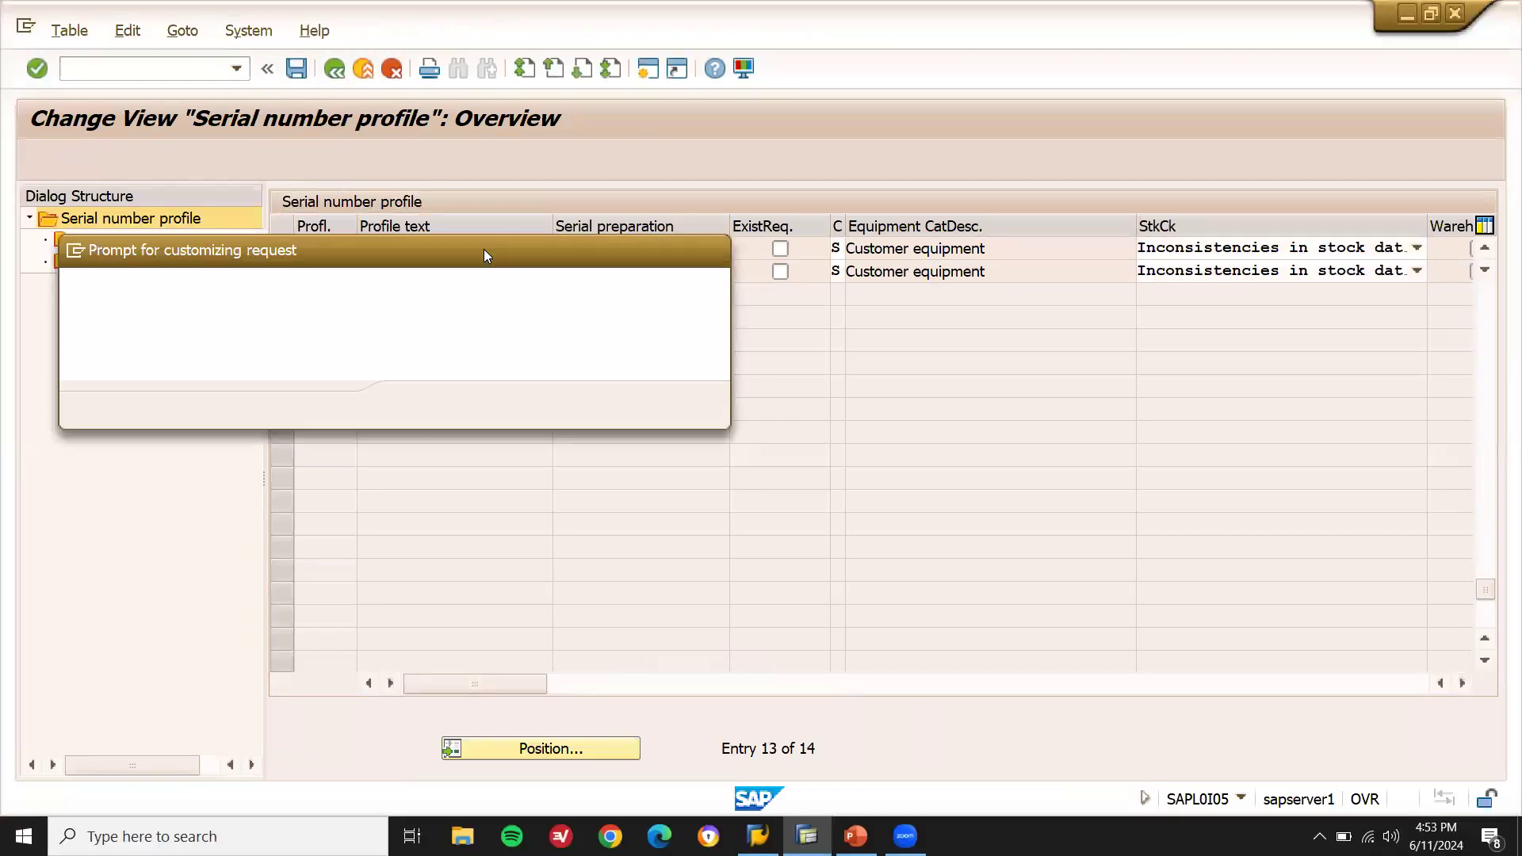
left_click(418, 405)
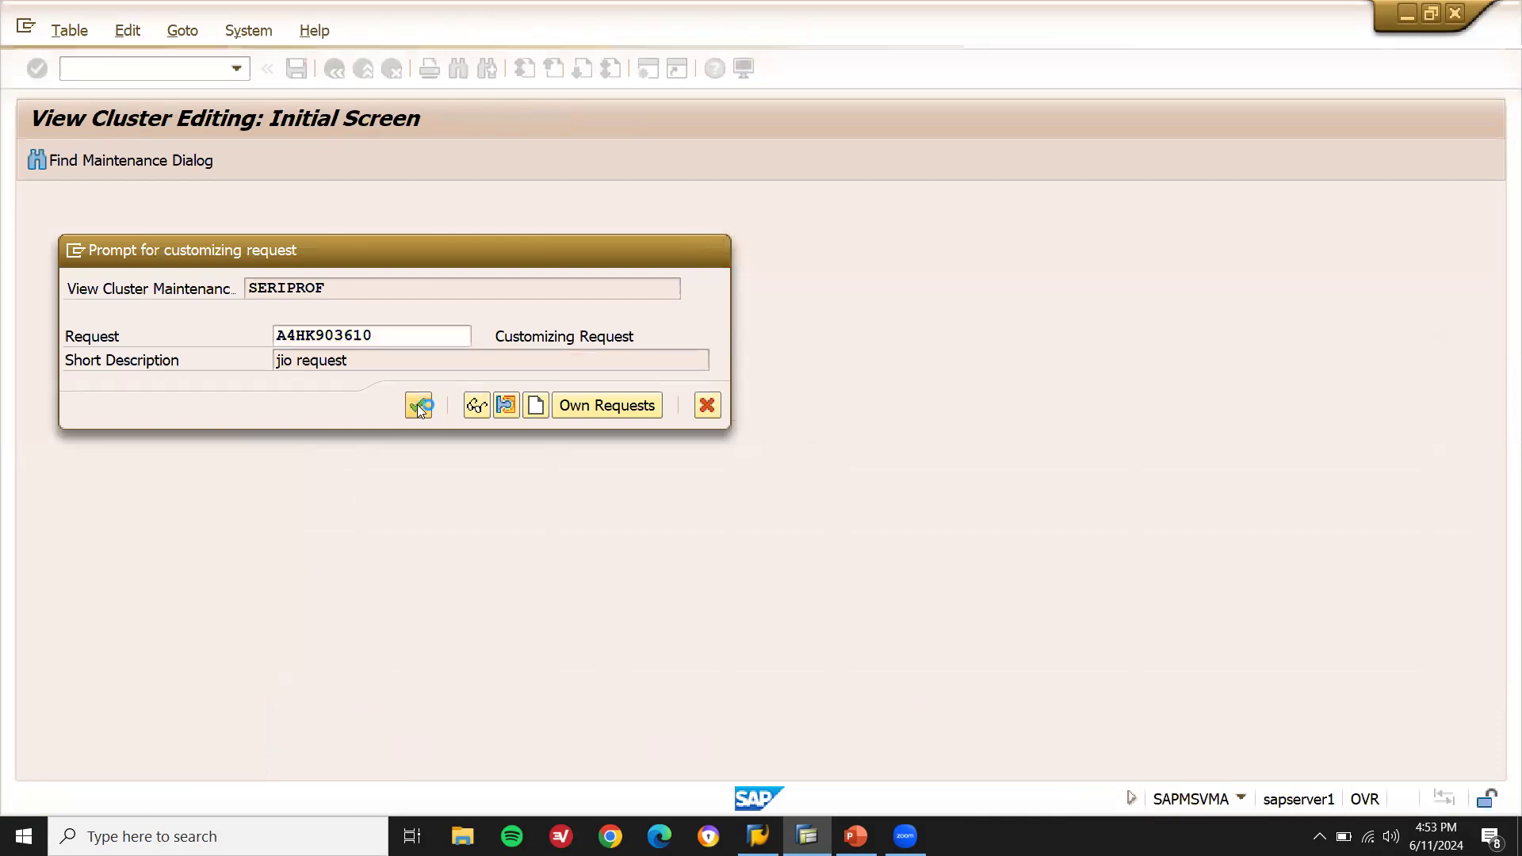
Open transaction MM01 and add the Basic Data 2 view to the preselected views of the new material
left_click(178, 69)
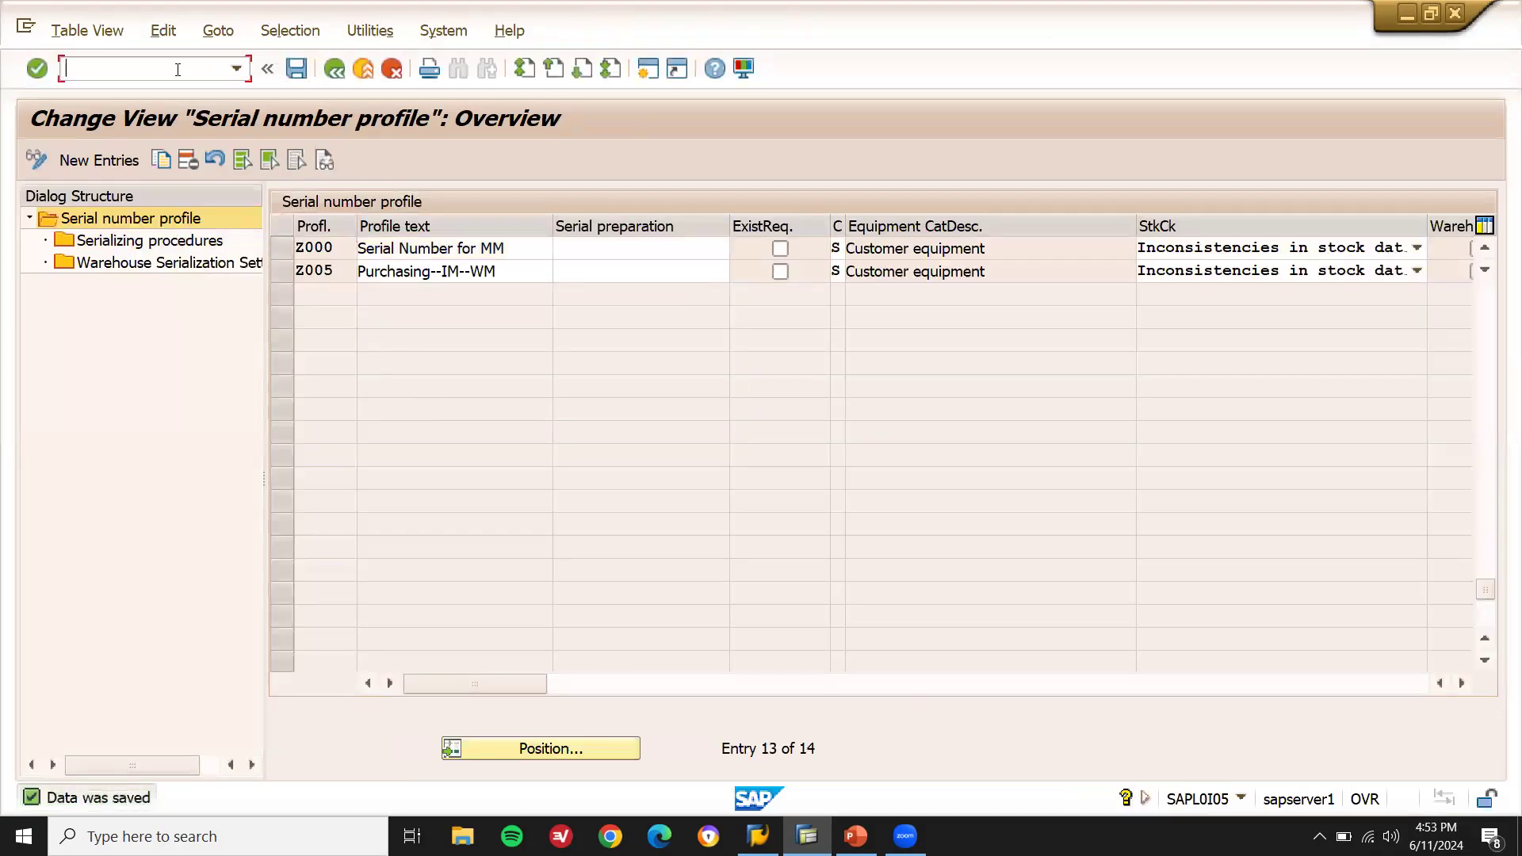
type("/nmm01")
key("Return")
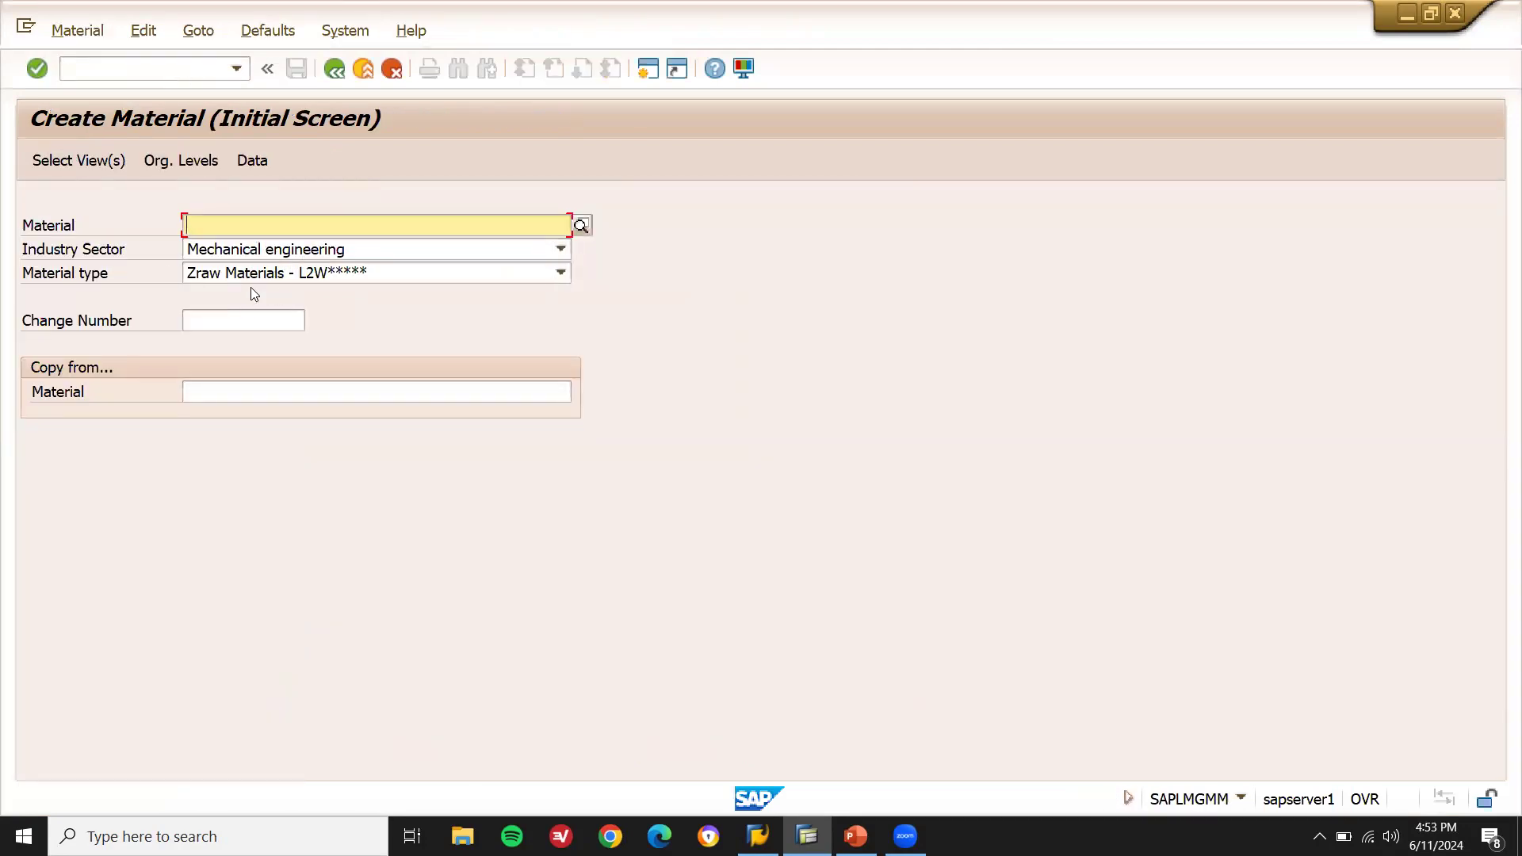
key("Return")
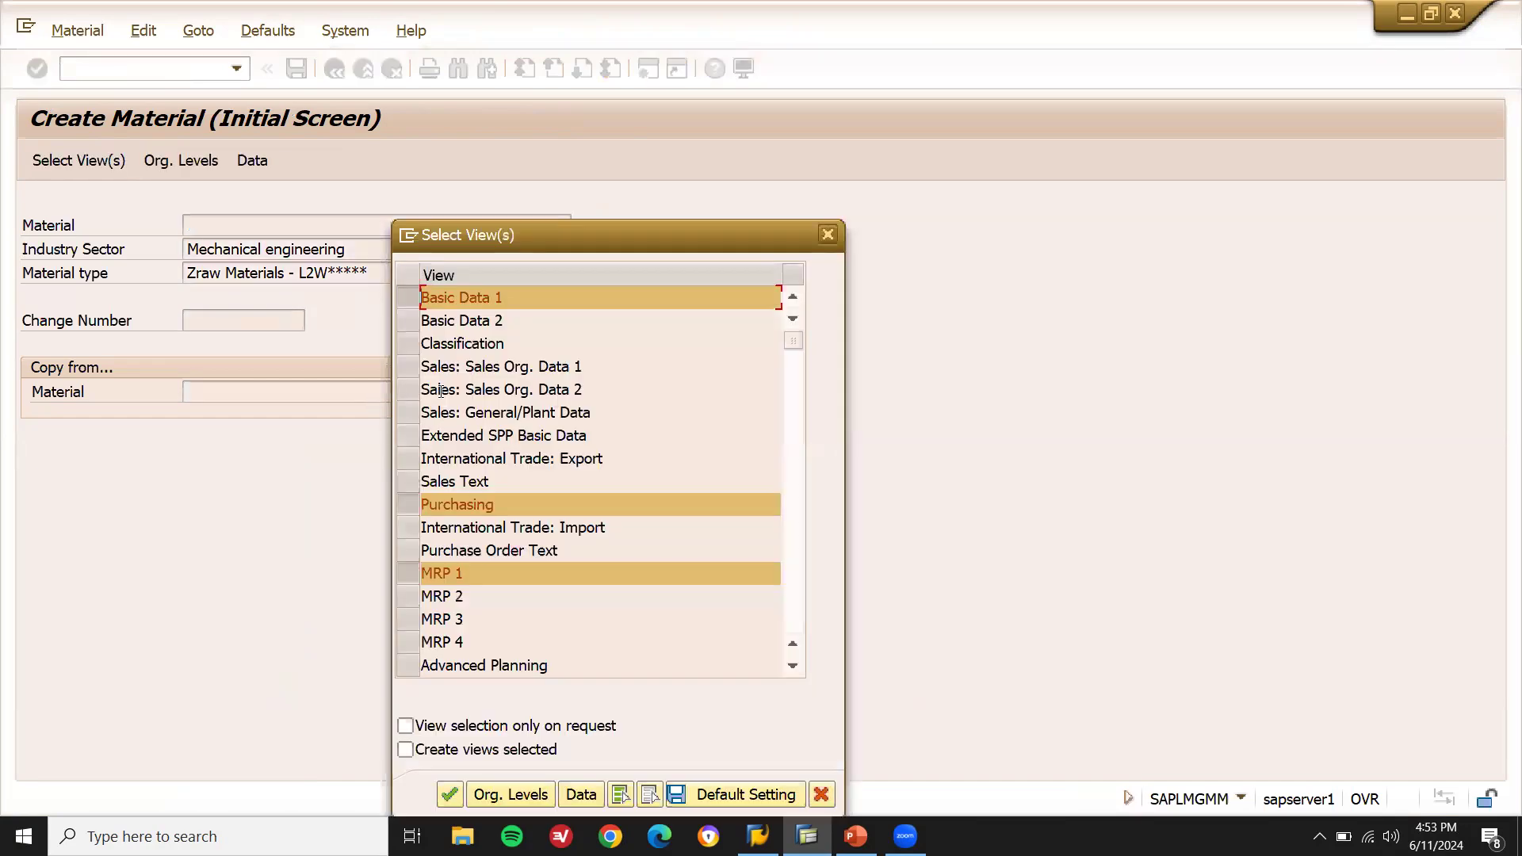
left_click(408, 325)
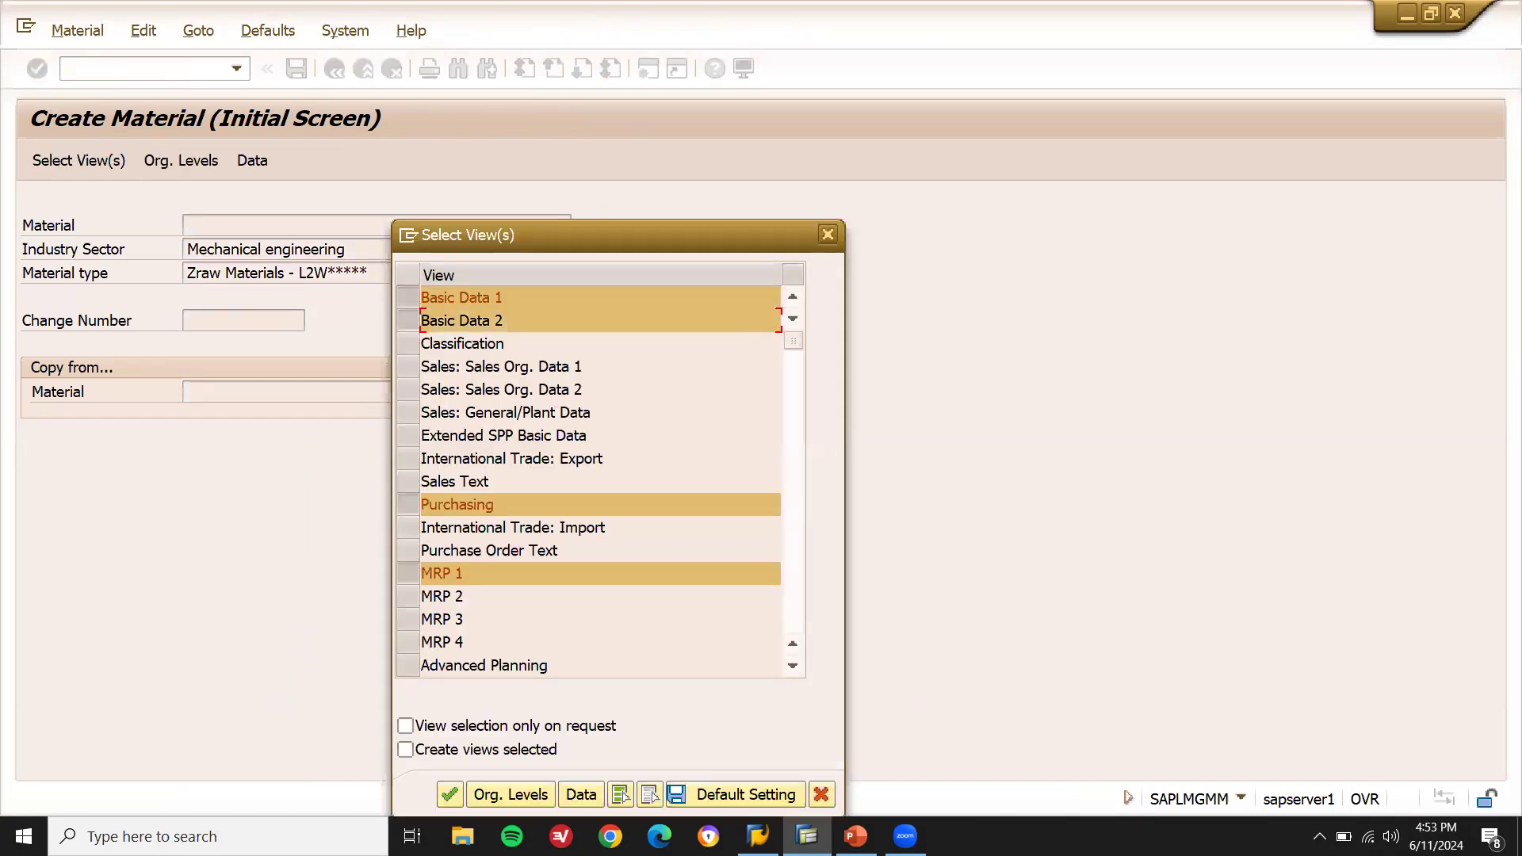
left_click(539, 796)
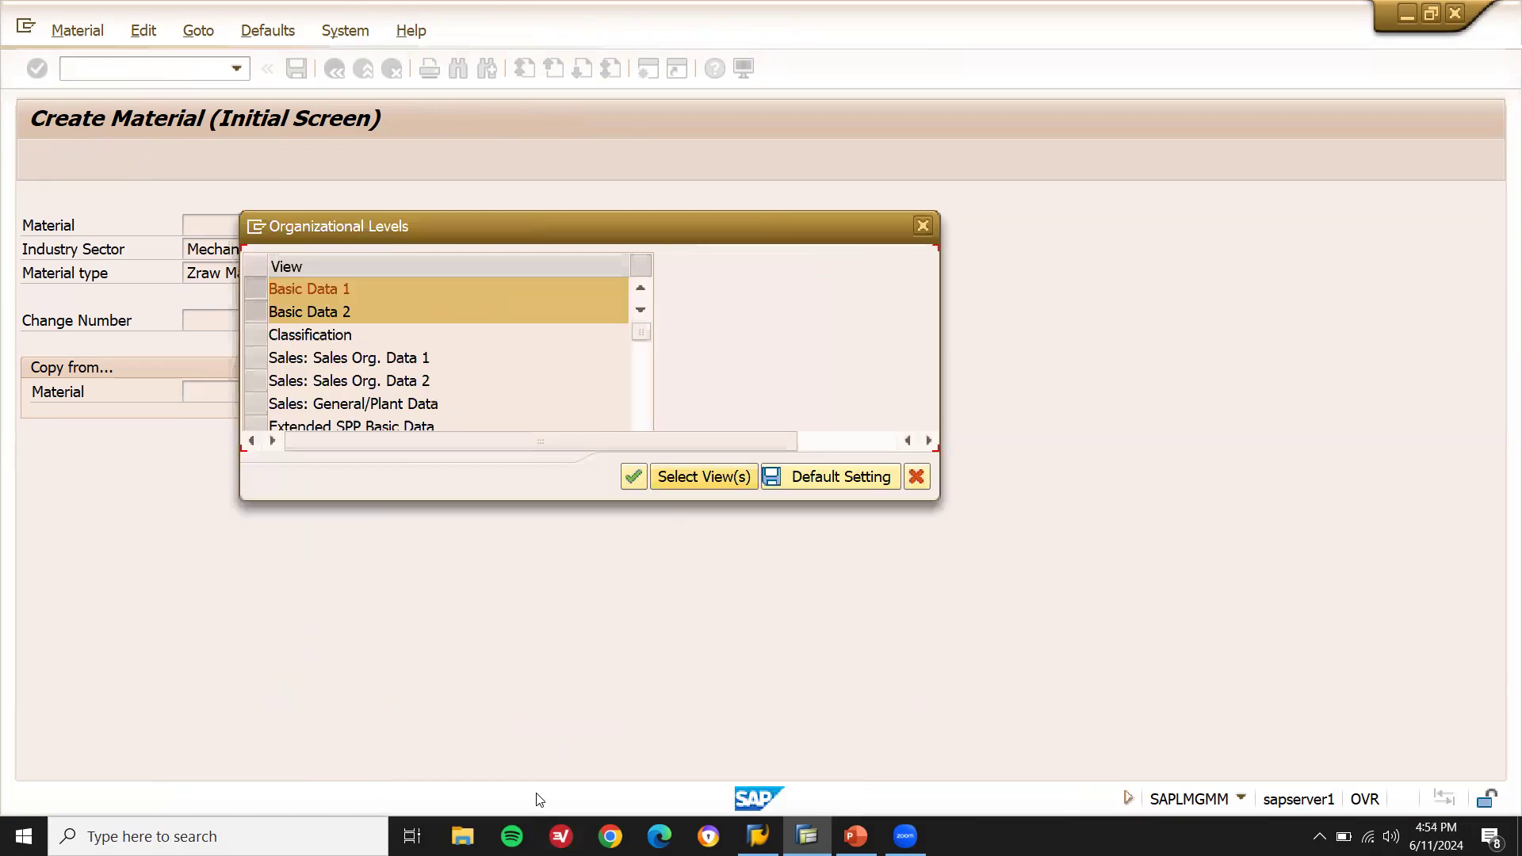
Confirm the organizational levels for the new material with plant LD03
key("BackSpace")
key("Return")
key("Tab")
key("BackSpace")
key("Return")
left_click(635, 476)
Enter the description "material with serial number", material group 01 and base unit of measure EA in the material's basic data
type("material wit")
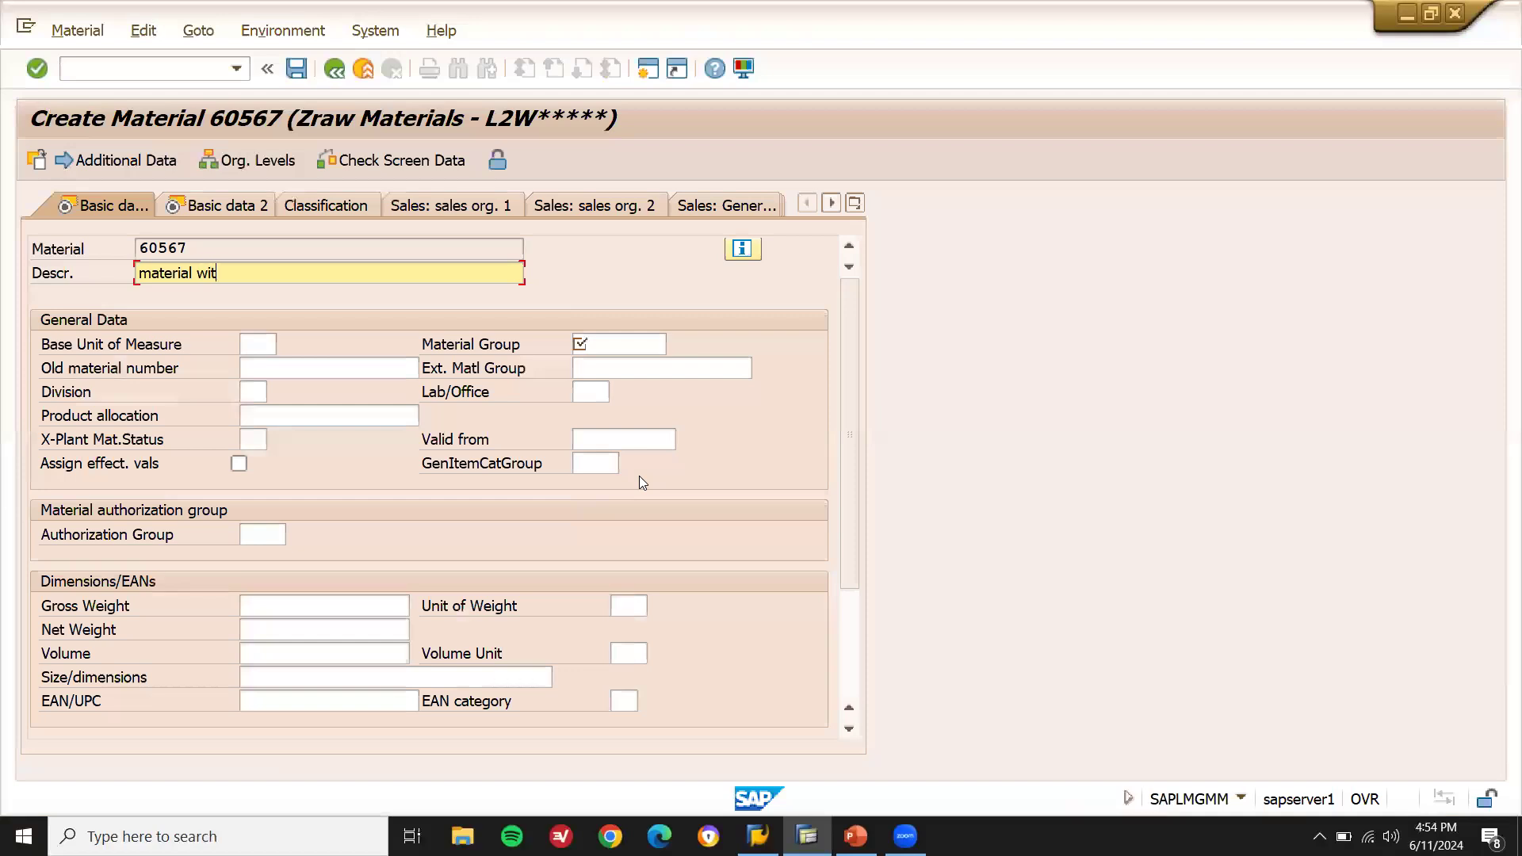
type("h serial number")
key("Return")
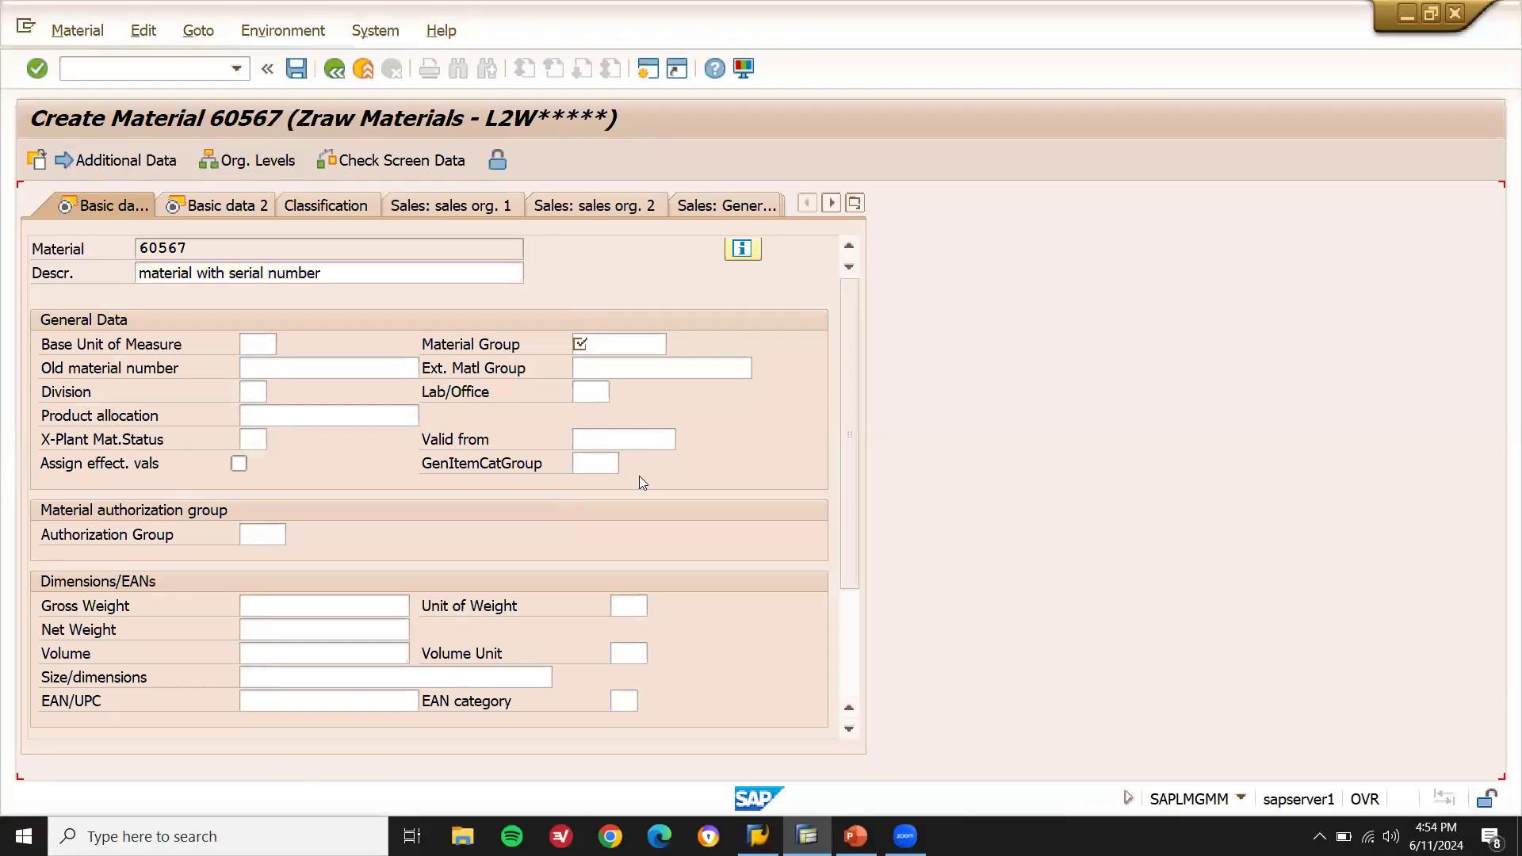
type("01")
key("Return")
type("ea")
key("Return")
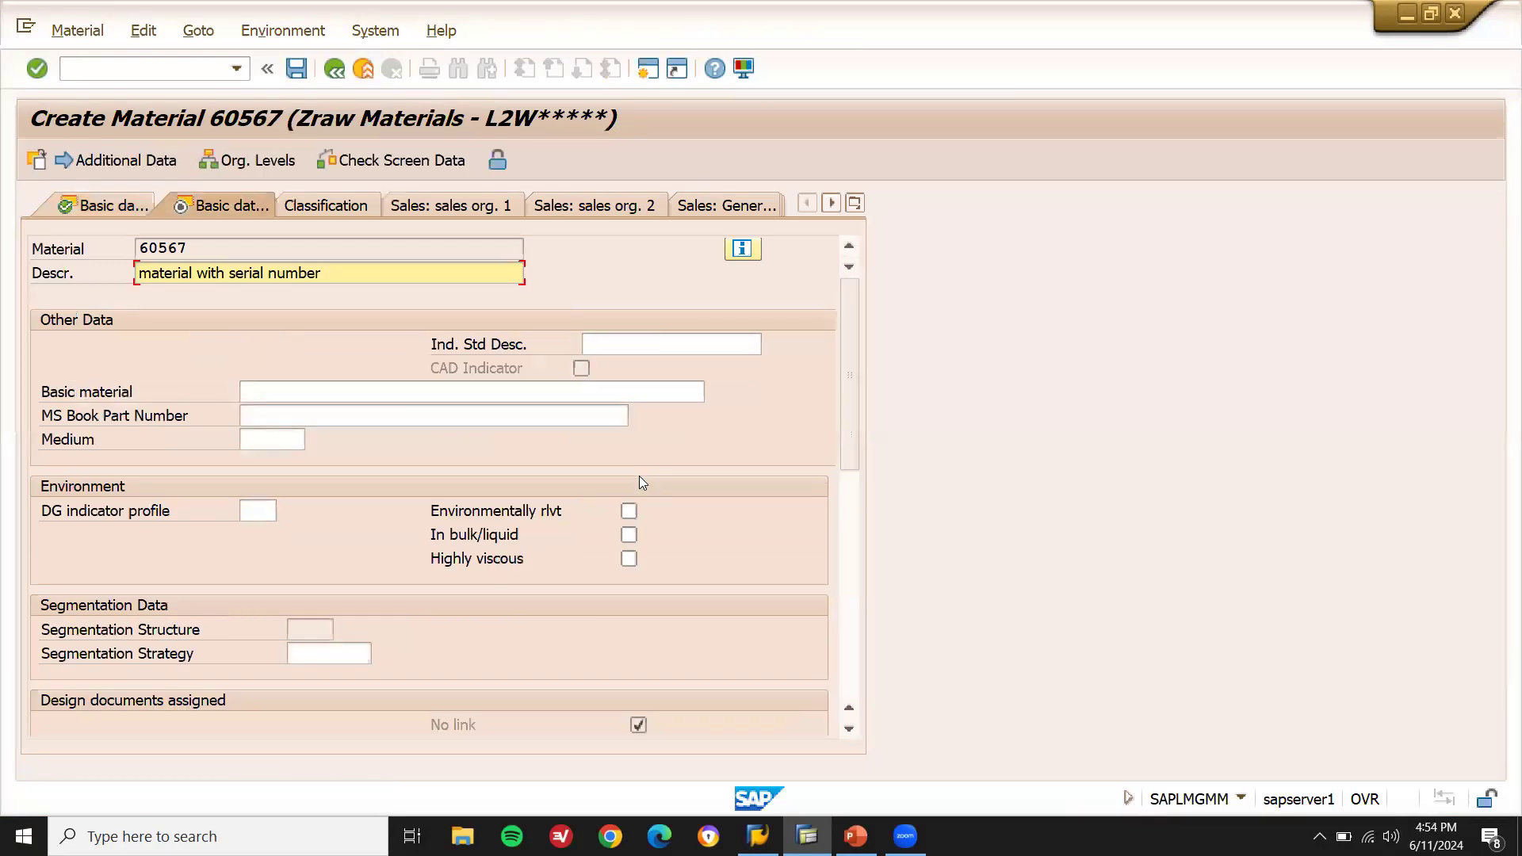
Move past the Basic data 2 and Purchasing views without entries, and set the MRP type to ND in MRP 1
key("Return")
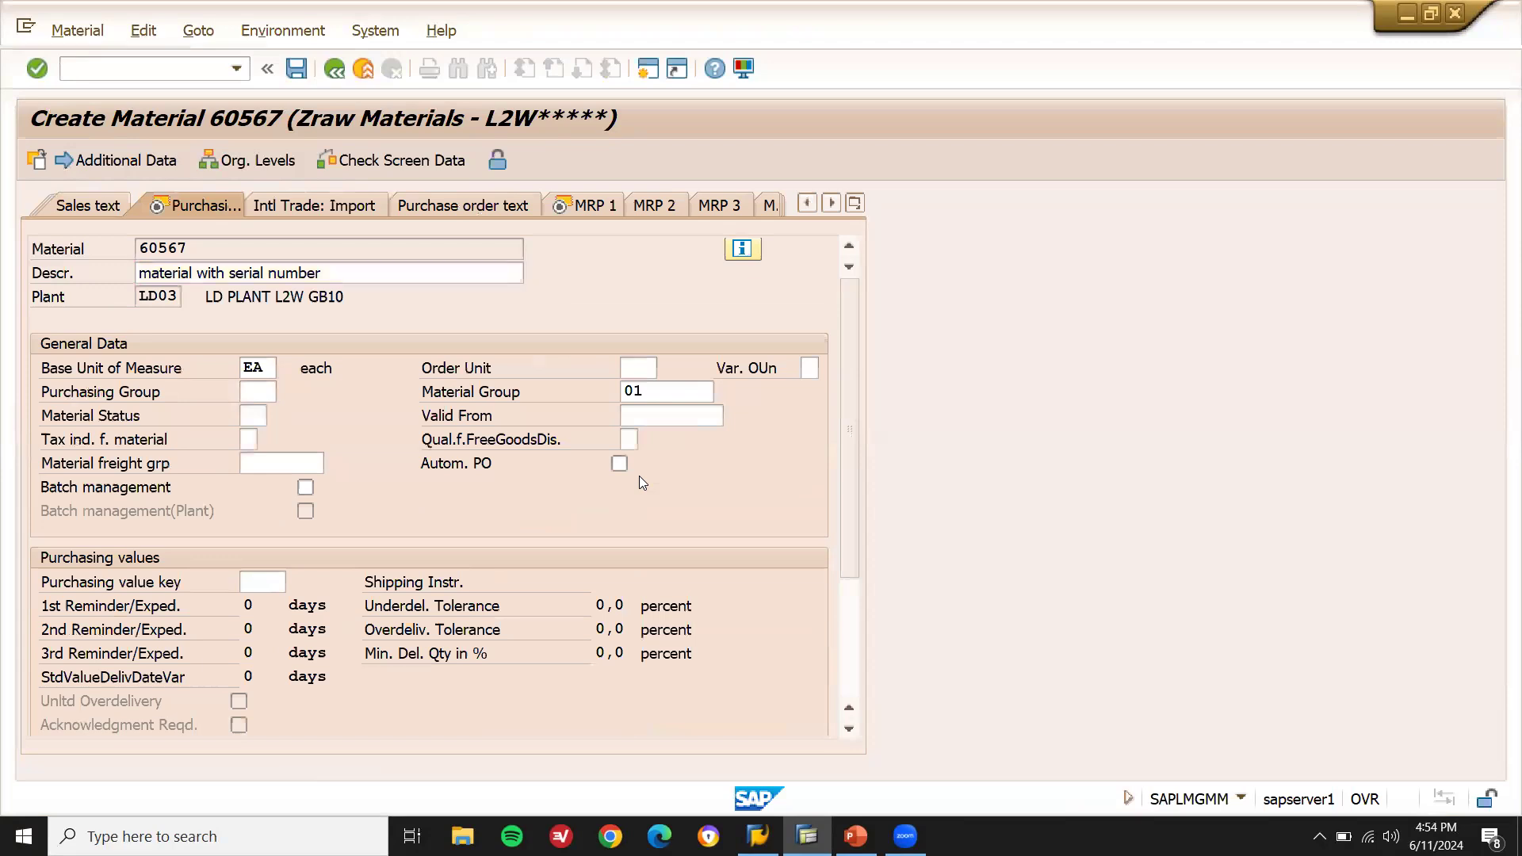
key("Return")
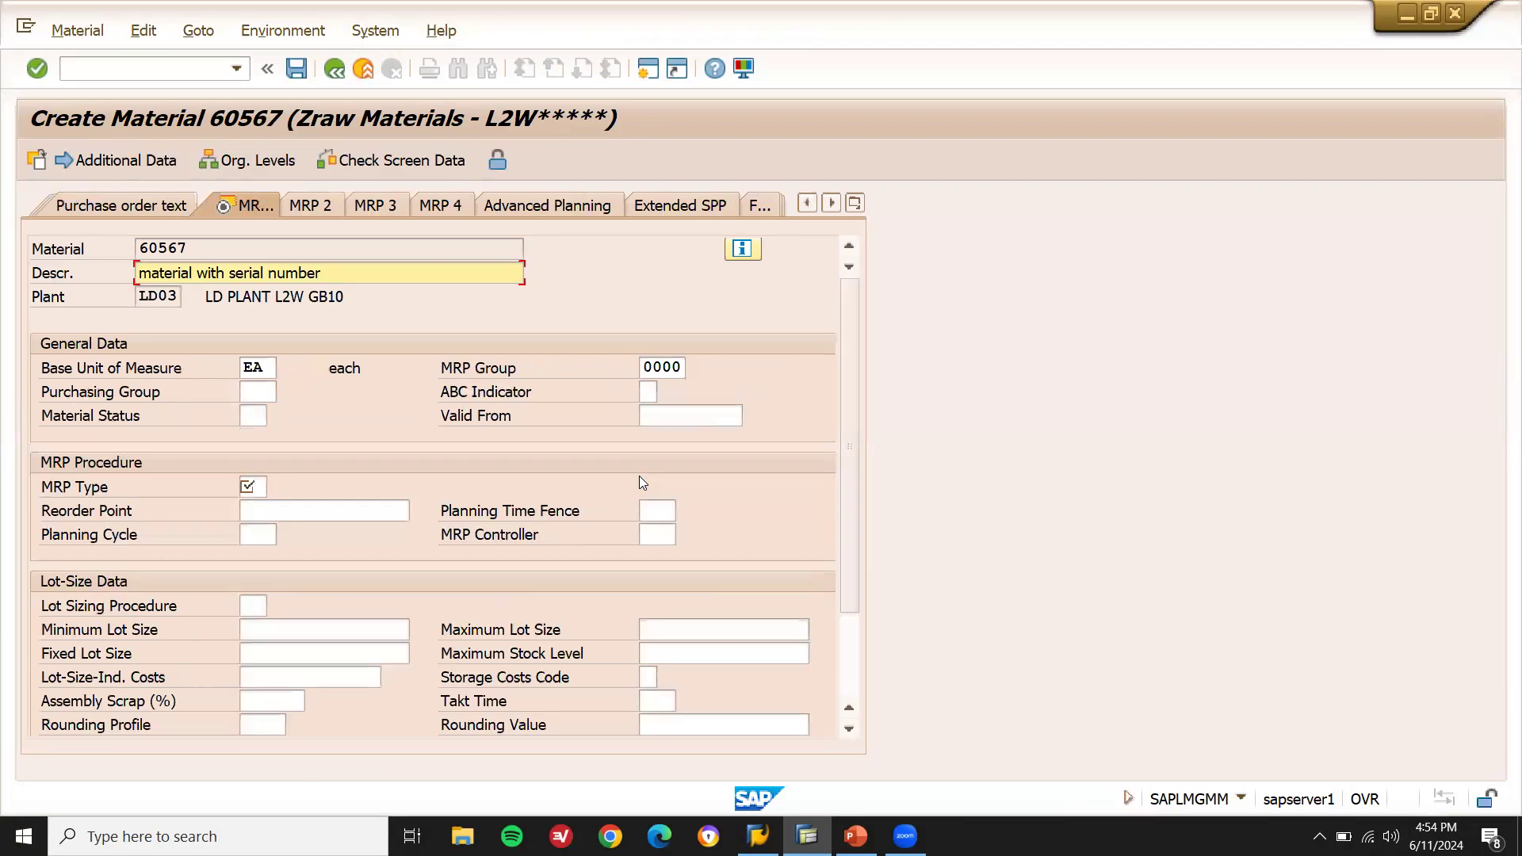
left_click(249, 487)
type("ND")
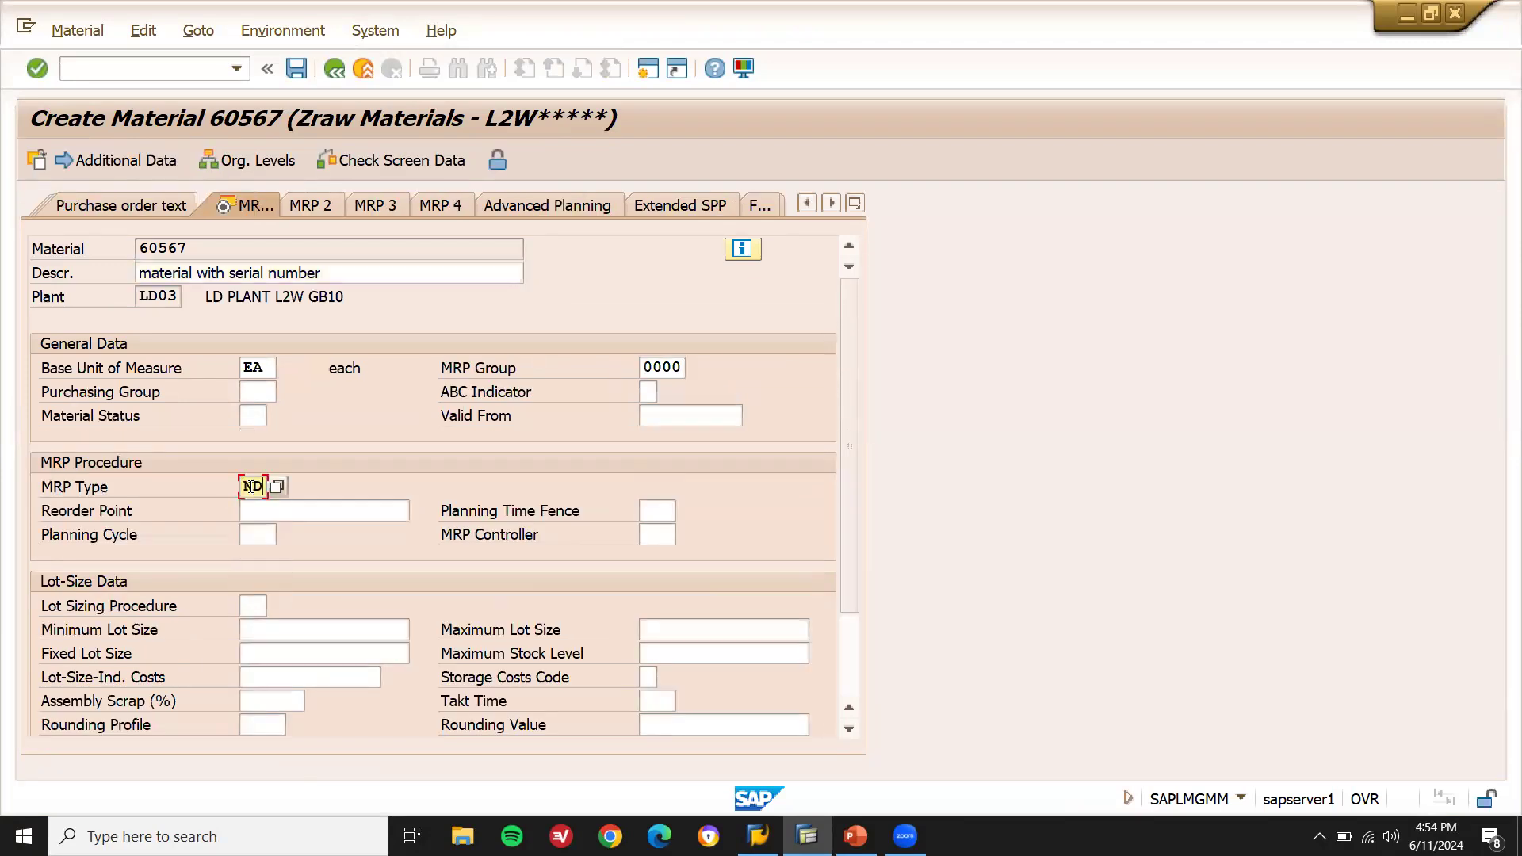
left_click(855, 203)
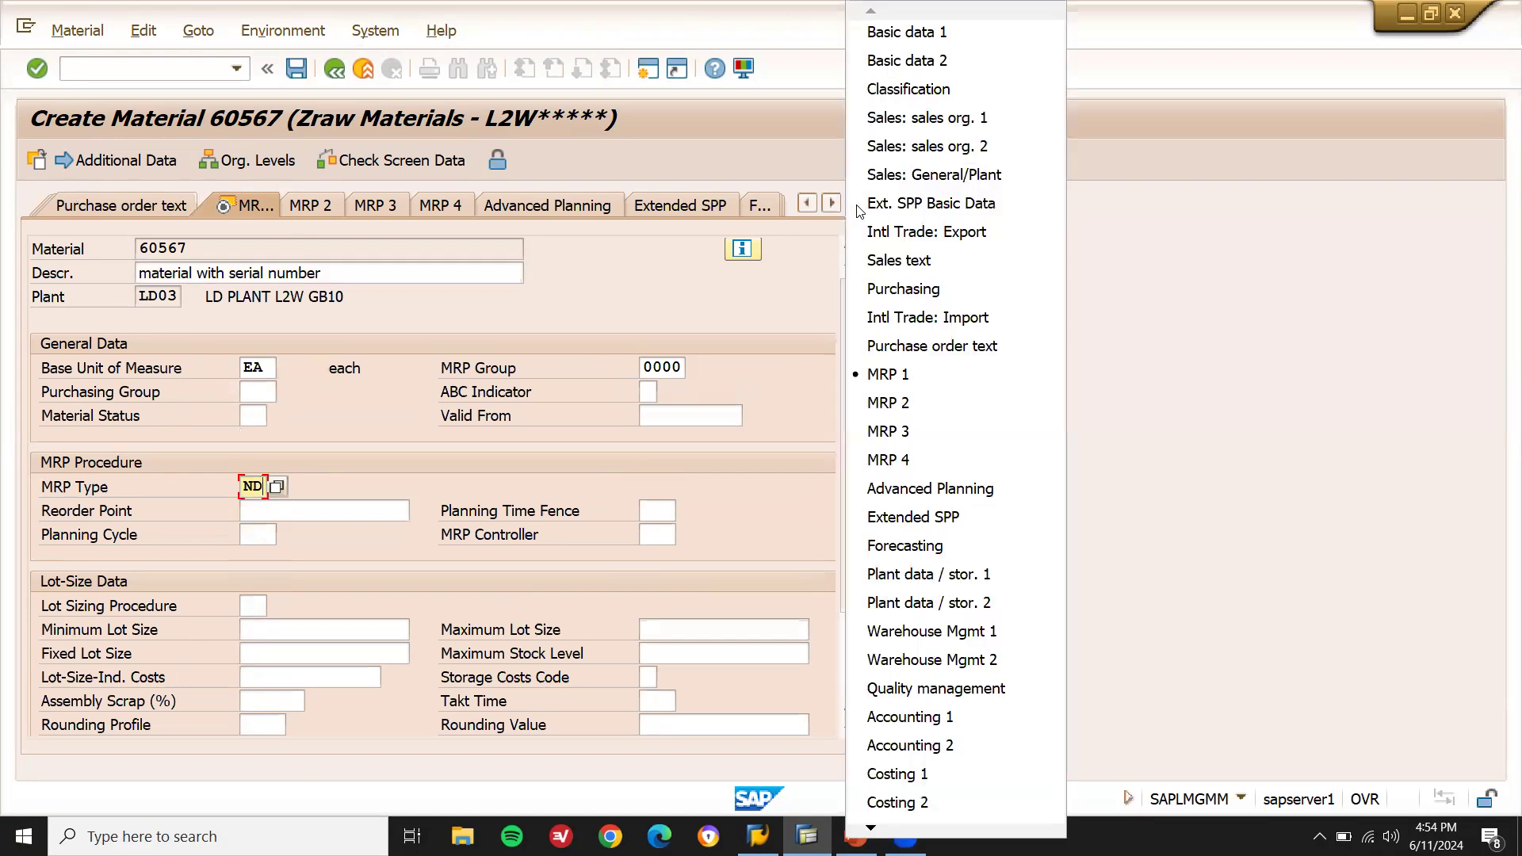
left_click(880, 176)
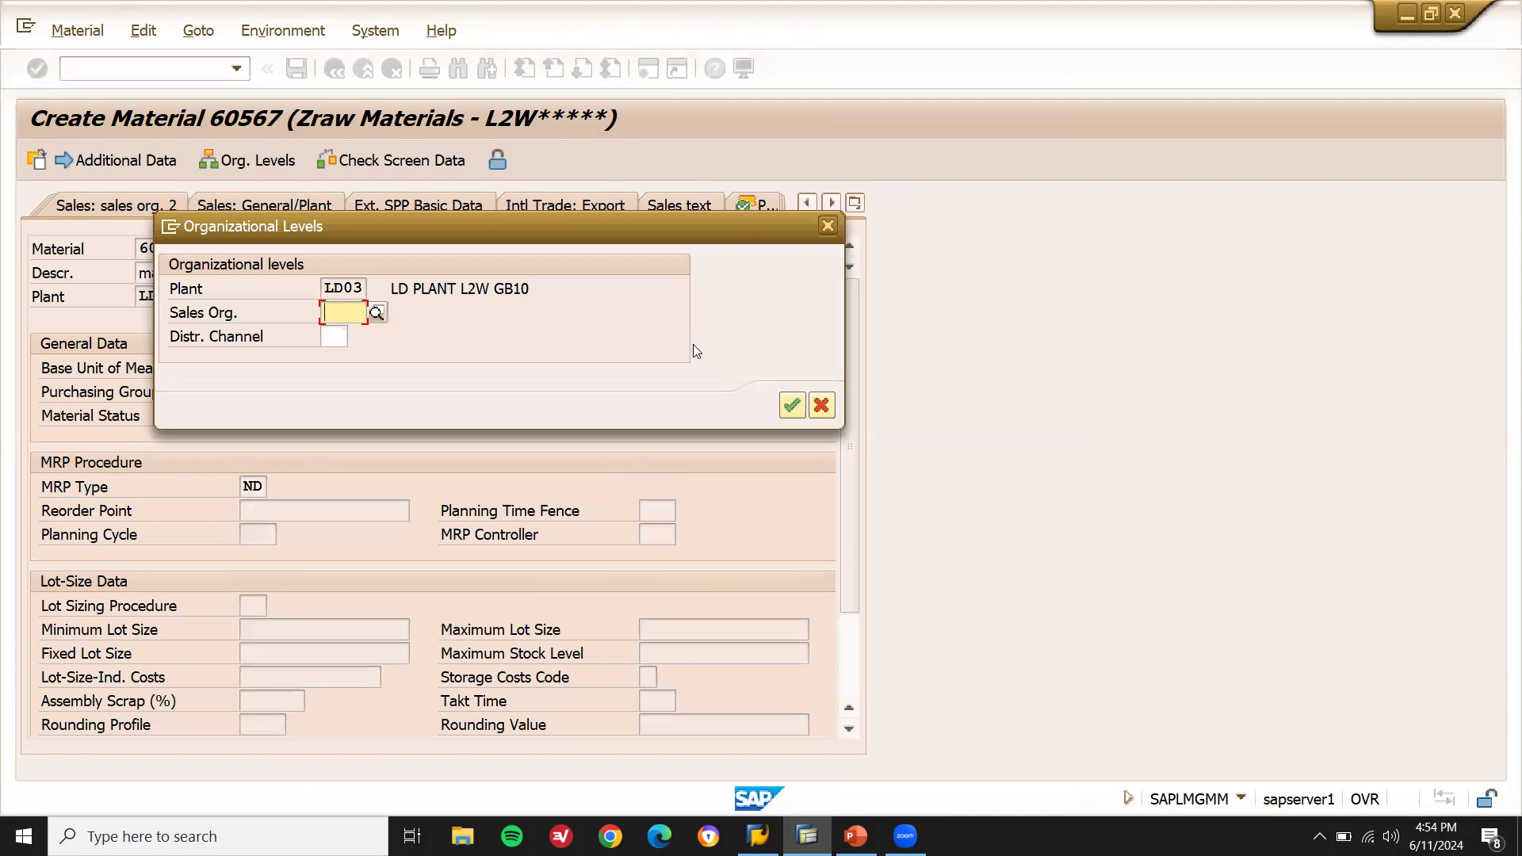
key("Escape")
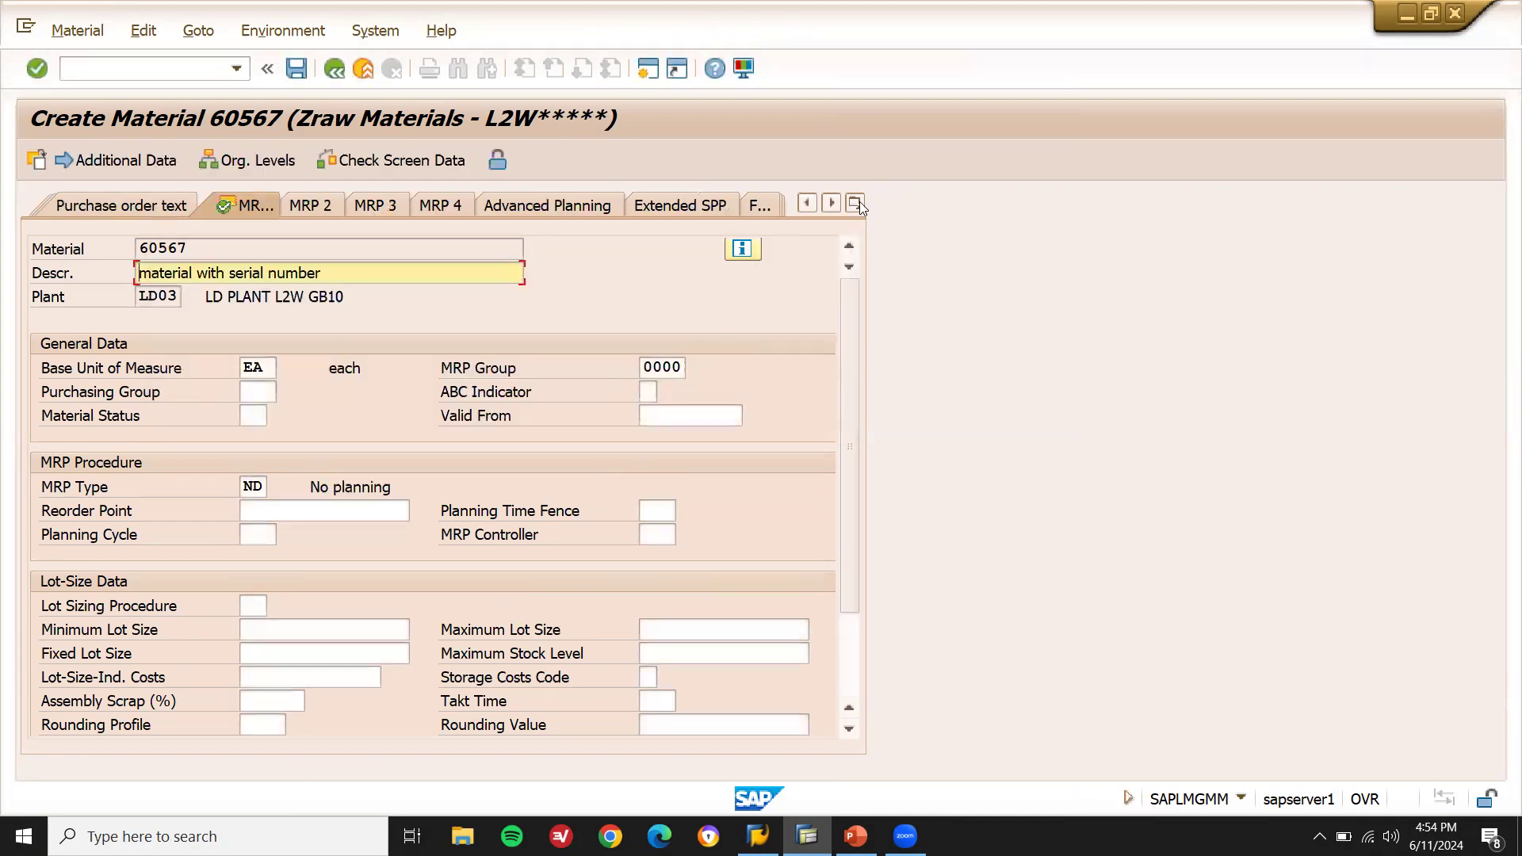
Review the material's Purchasing view, then return to the MRP 1 view
left_click(854, 203)
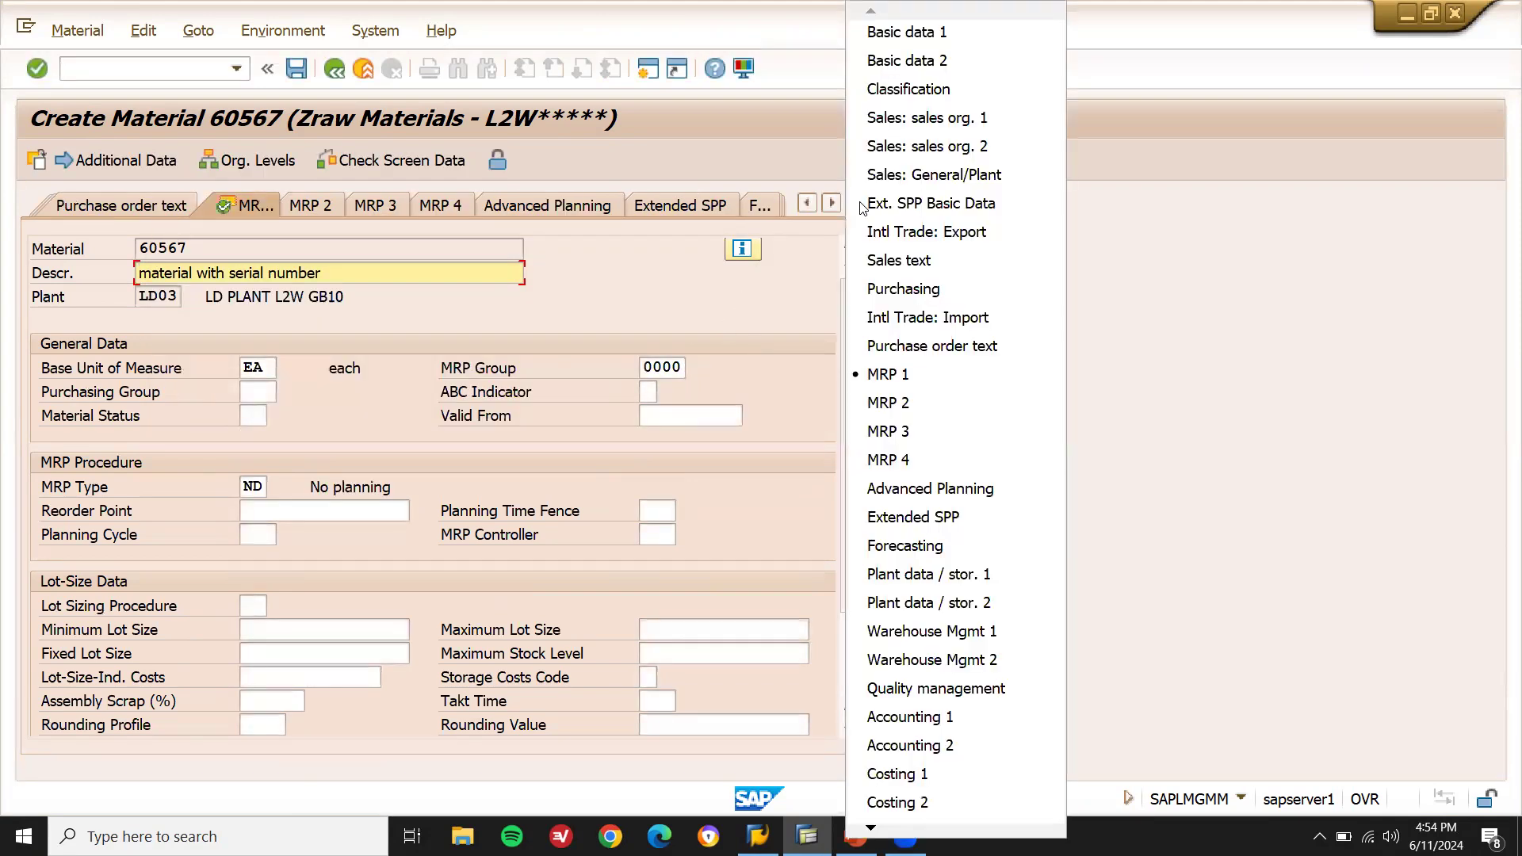
left_click(893, 292)
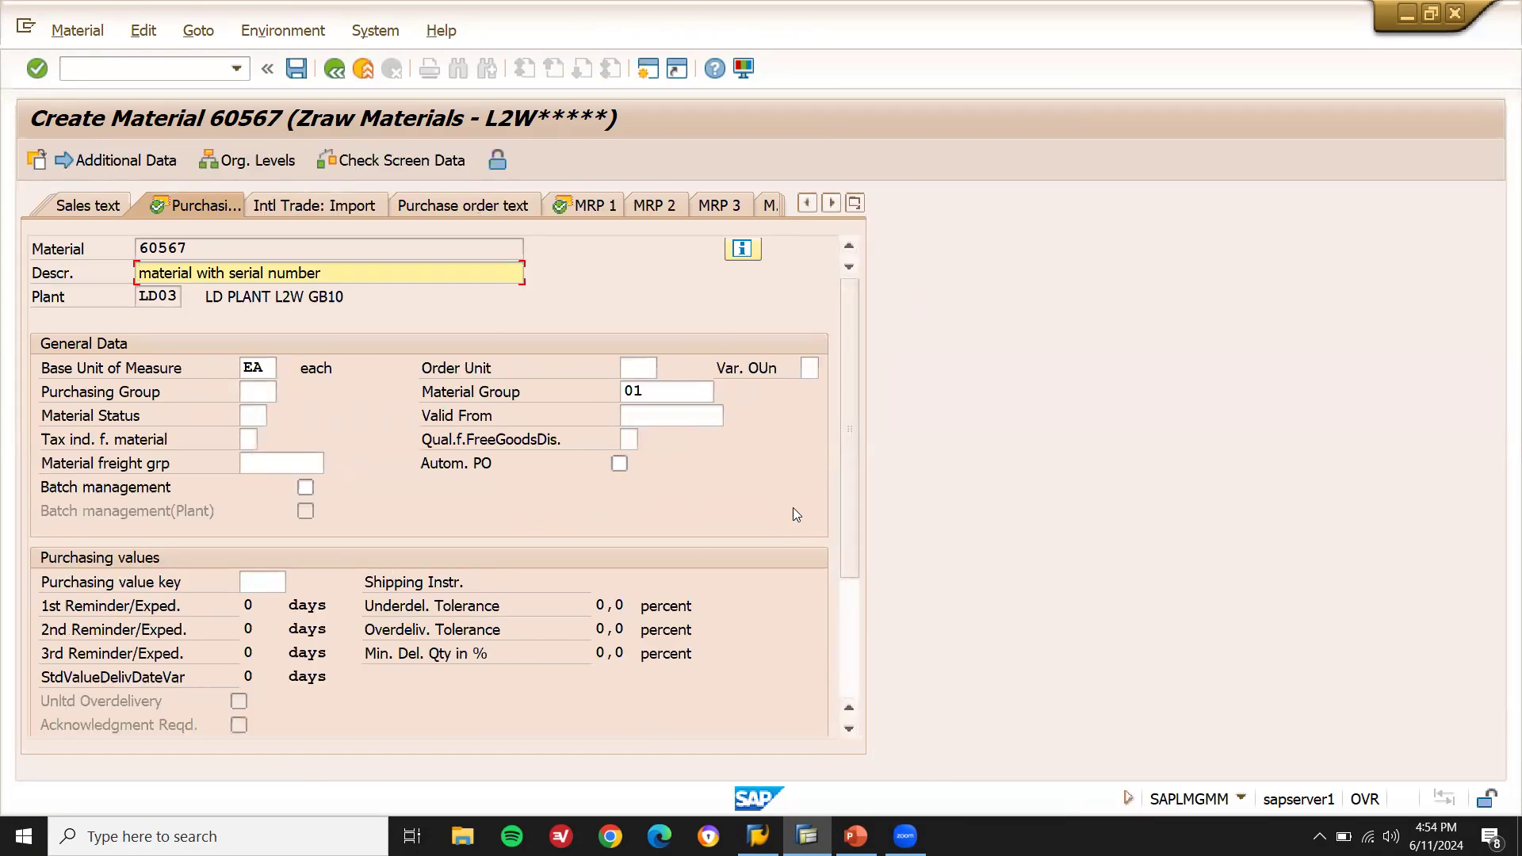
mouse_move(848, 519)
left_mouse_down()
mouse_move(848, 647)
mouse_move(866, 483)
left_mouse_up()
key("Return")
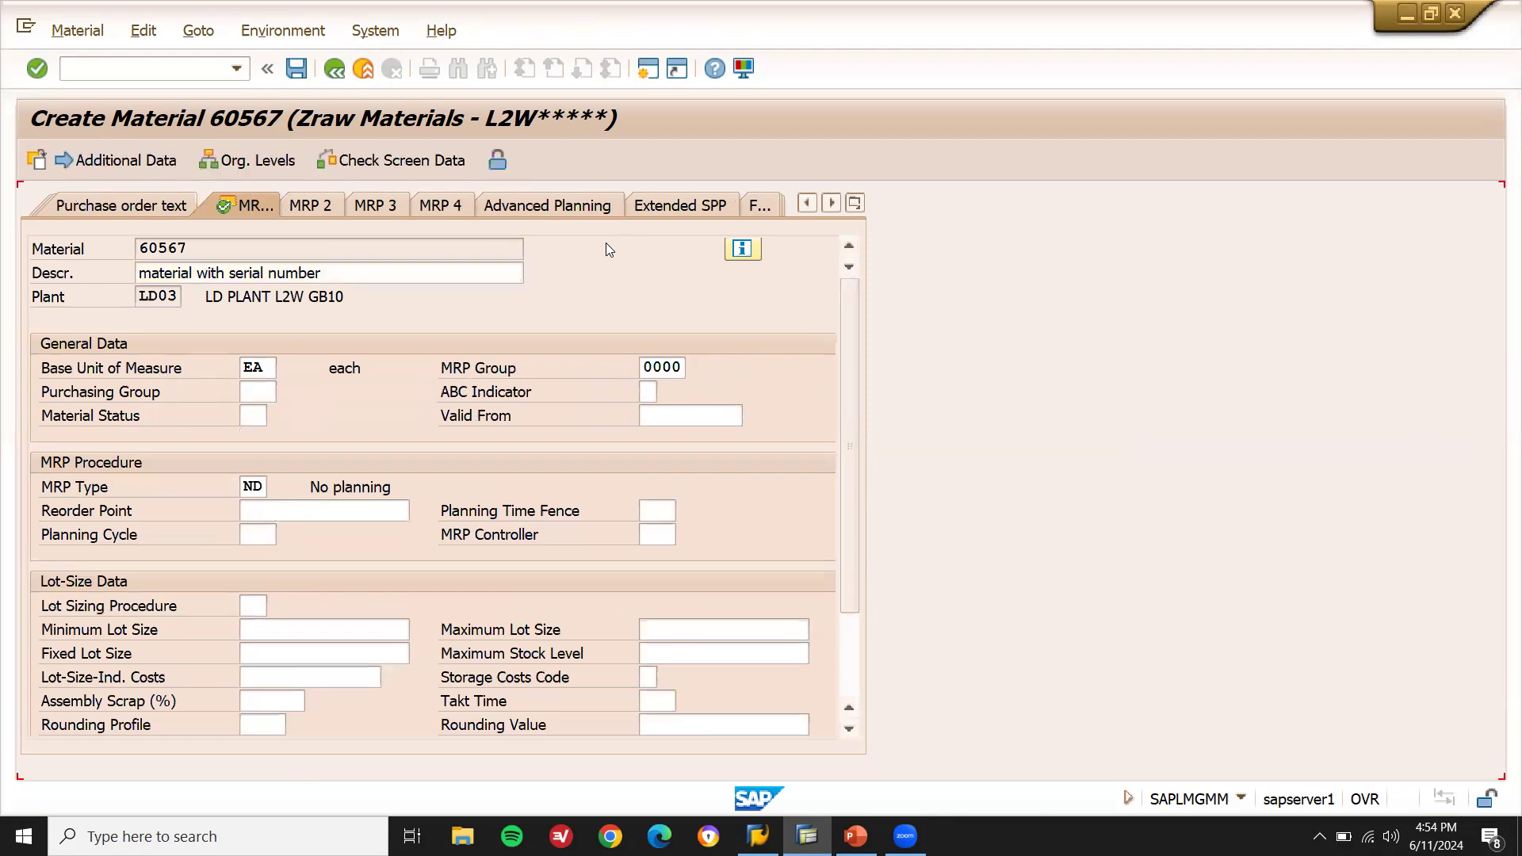
Assign serial number profile Z000 in the Plant data / stor. 2 view and continue to Accounting 1 without a profit center
key("Return")
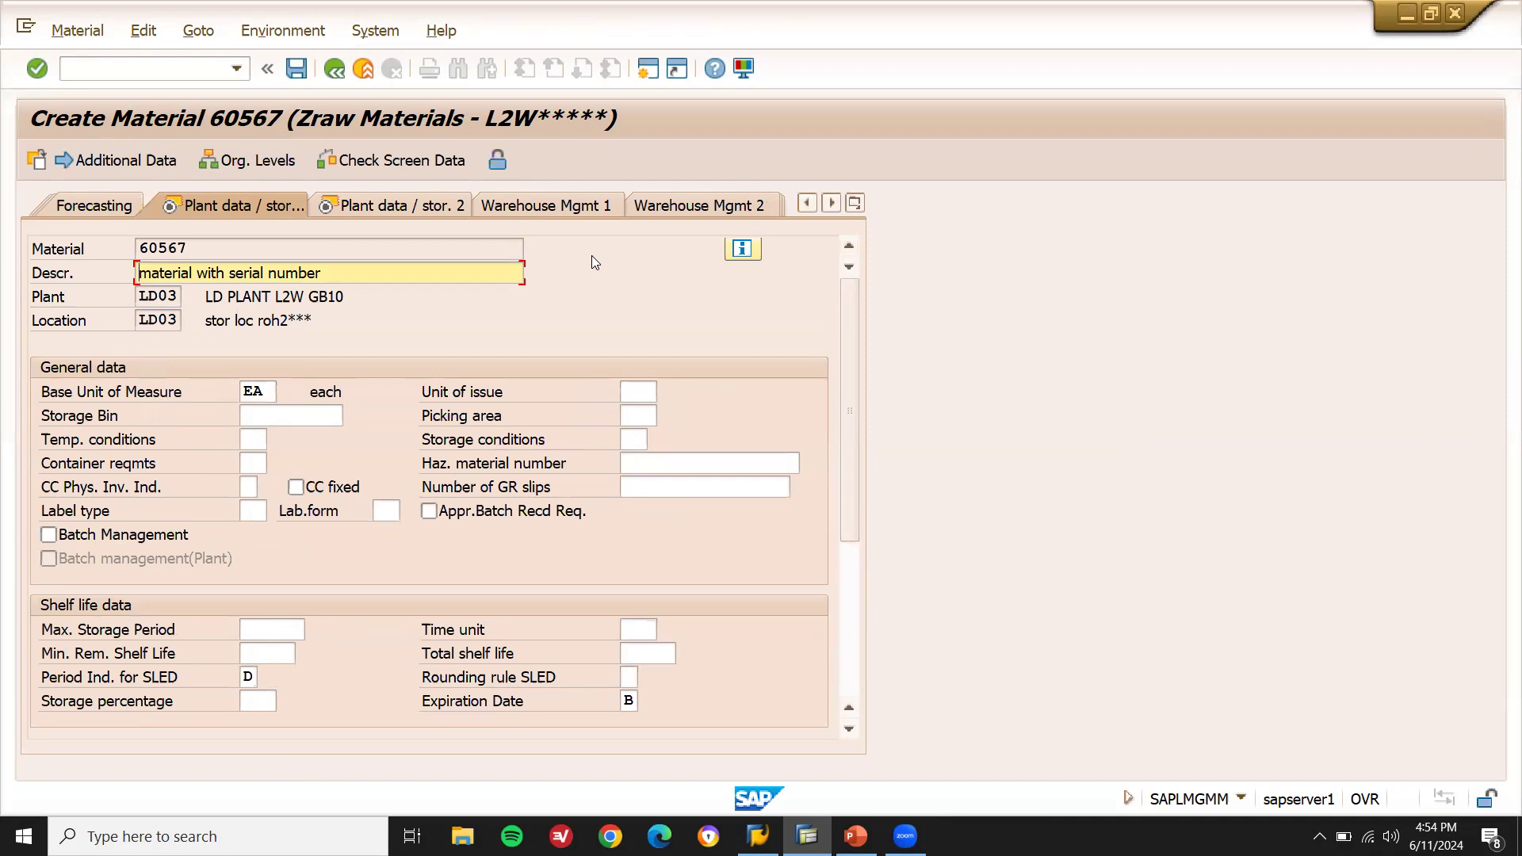
key("Return")
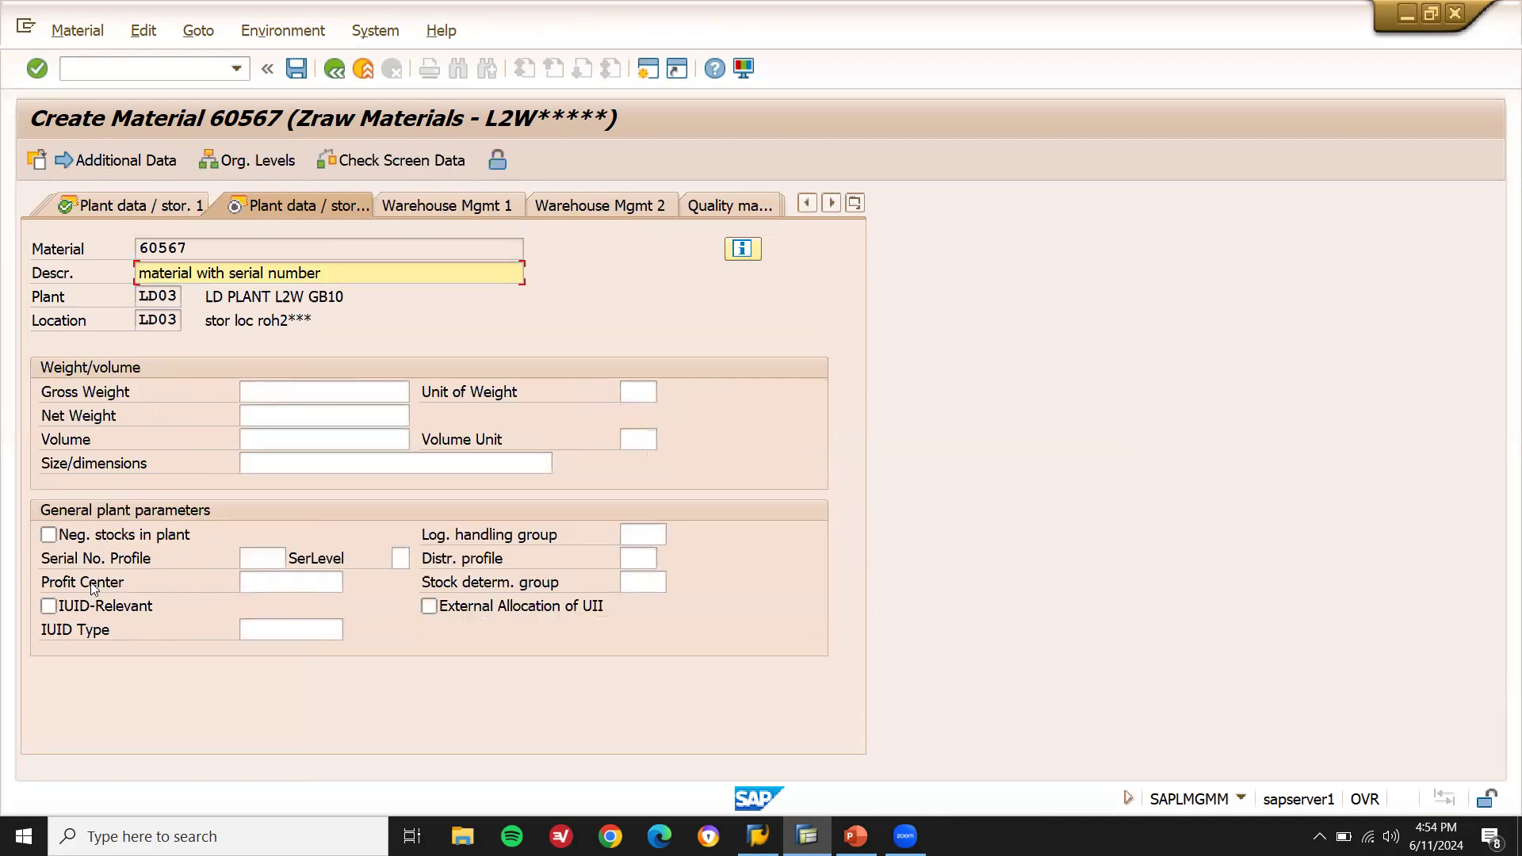
left_click(273, 561)
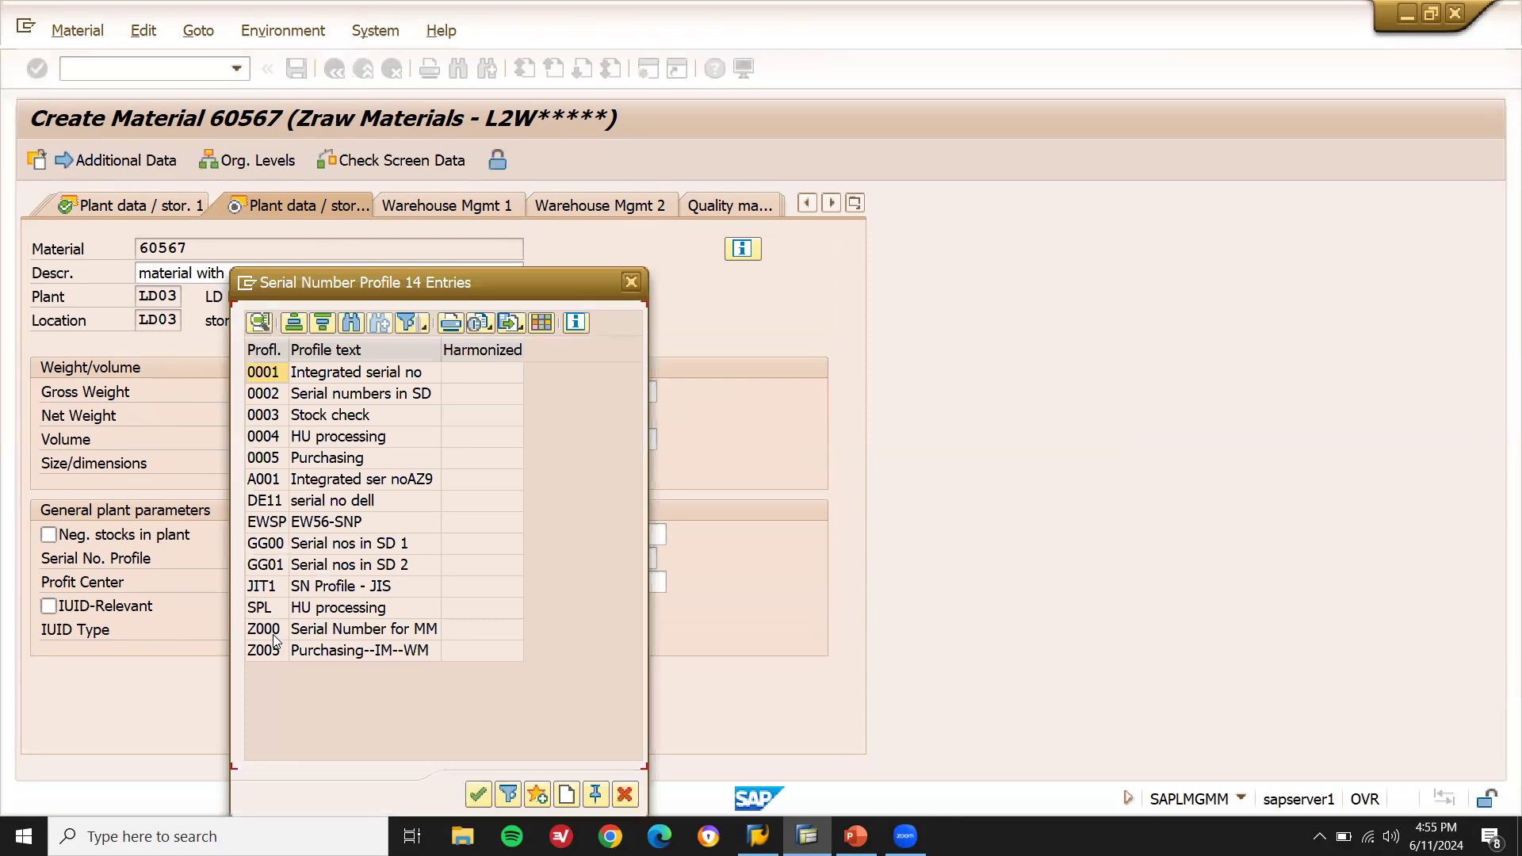
double_click(315, 634)
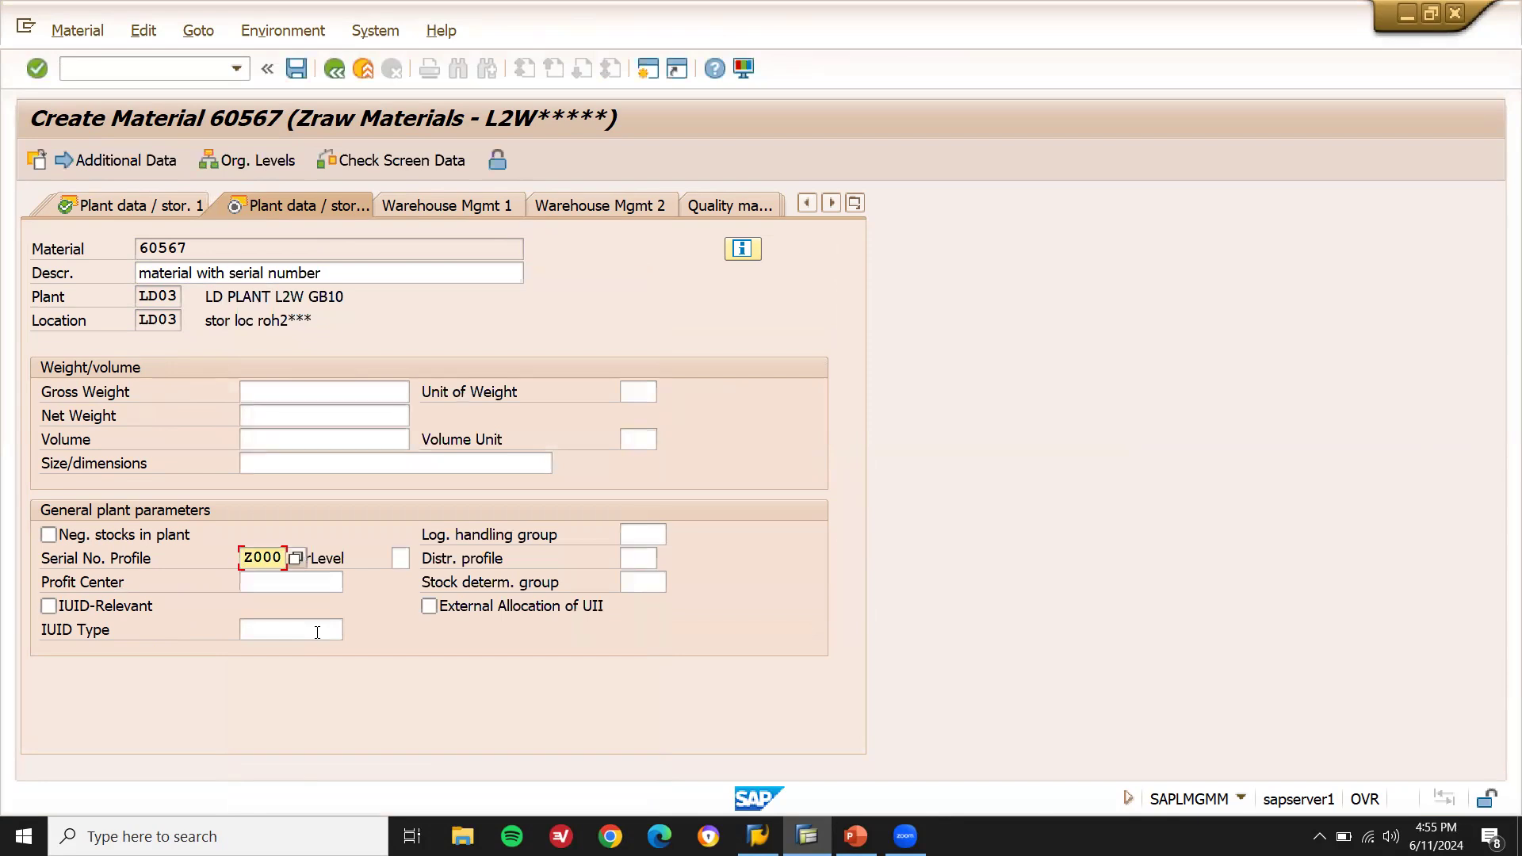
key("Return")
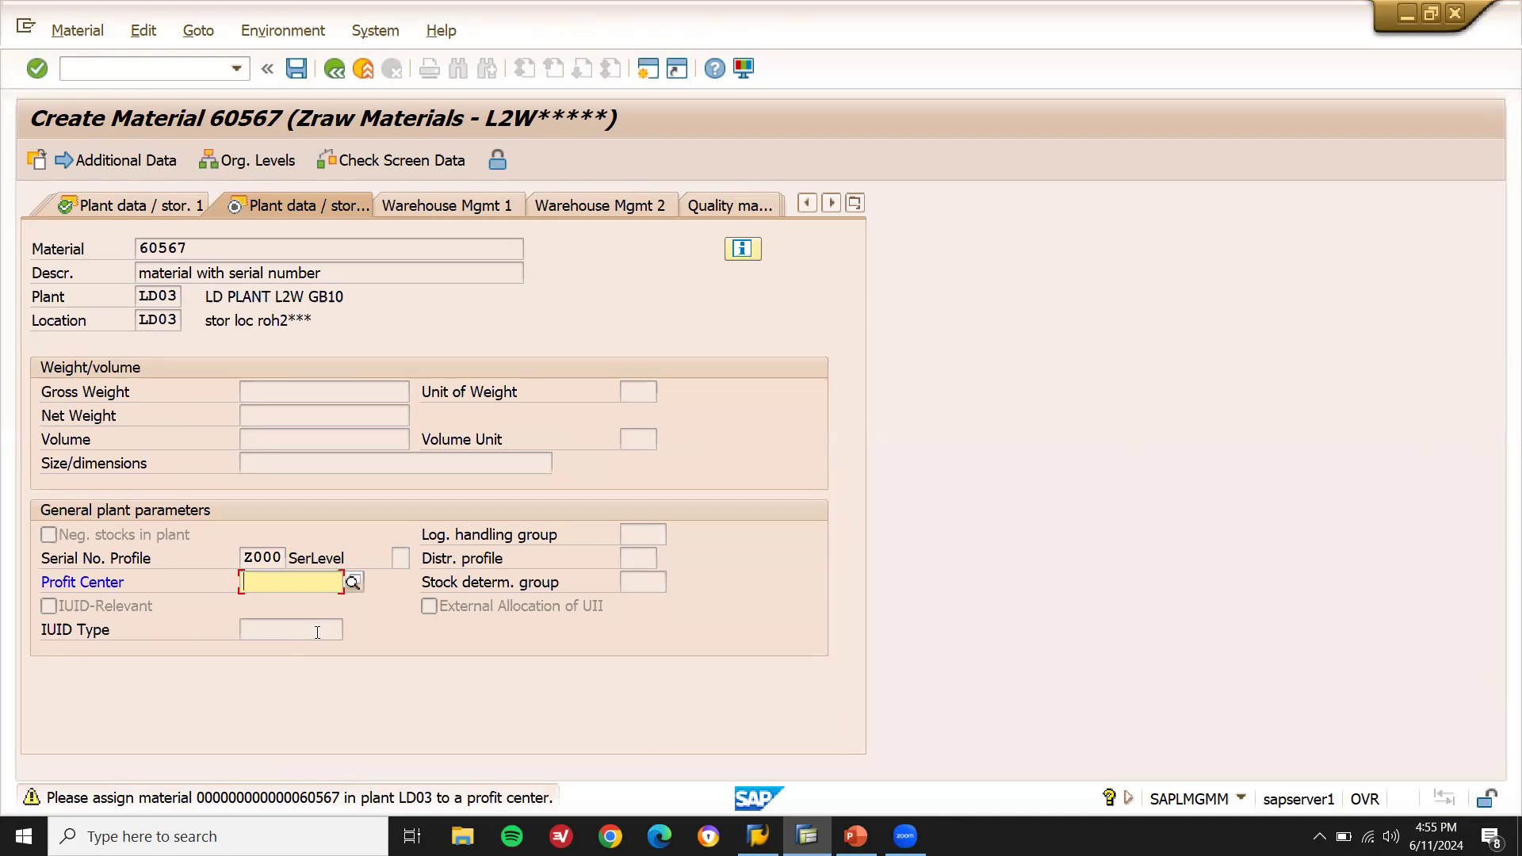
key("Return")
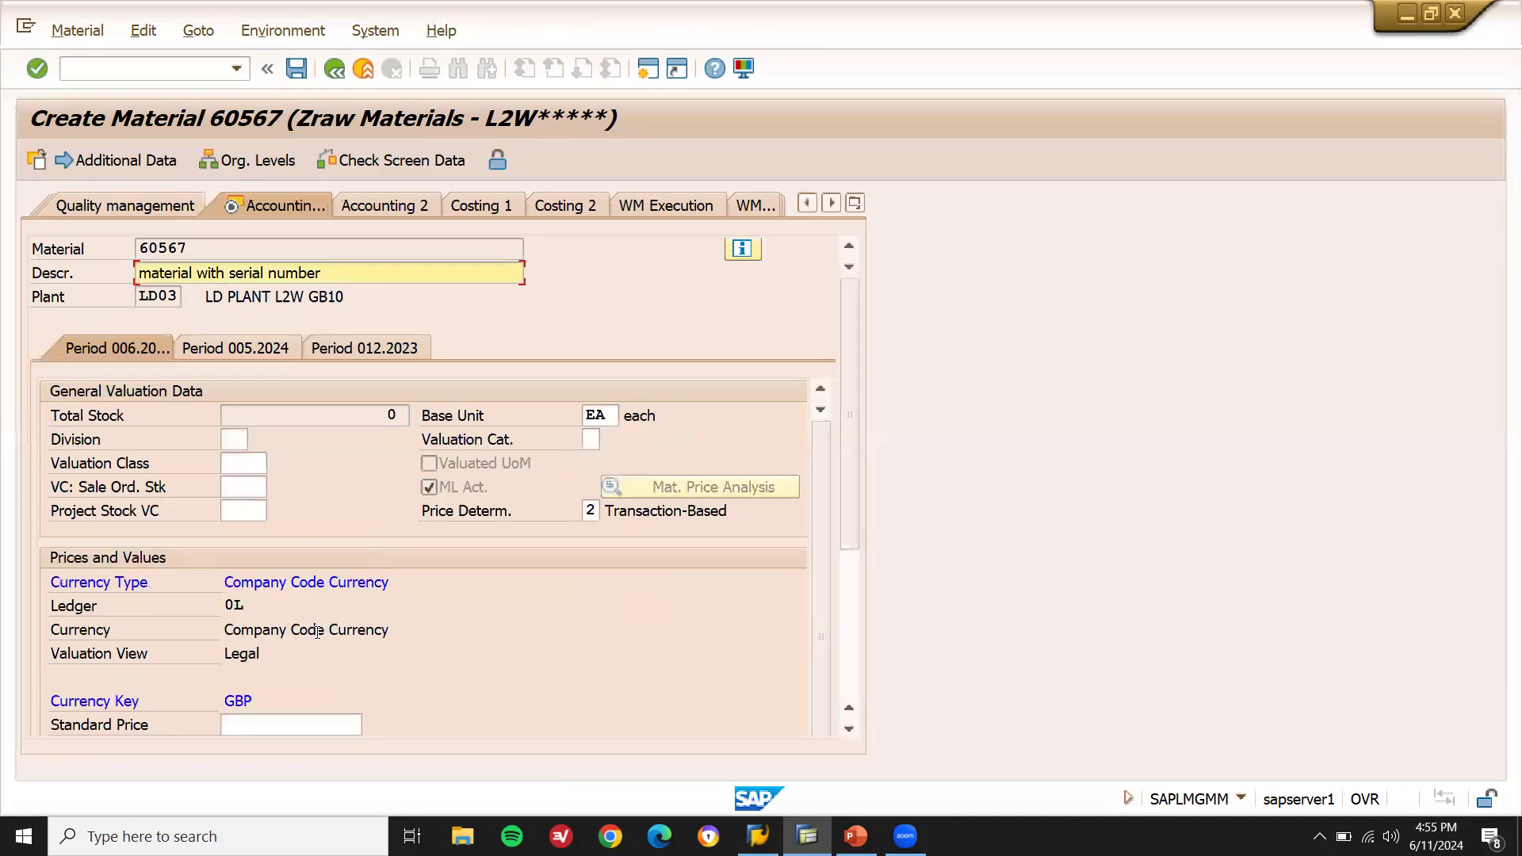
Set the valuation class to 3000 in Accounting 1 and save the new material
left_click(249, 463)
left_click(249, 467)
left_click(242, 479)
key("Return")
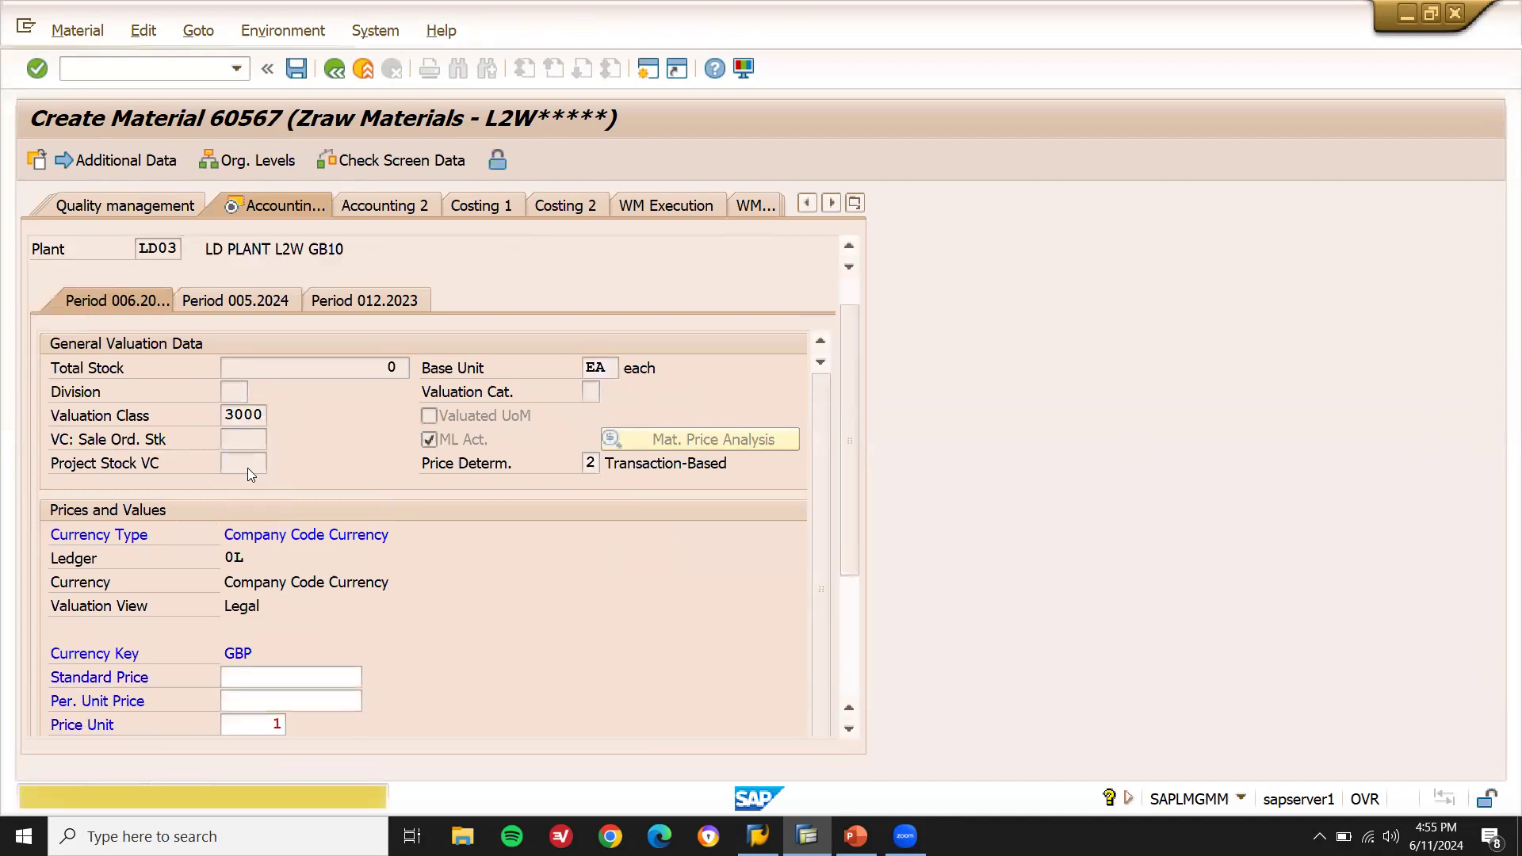
key("Return")
key("Return")
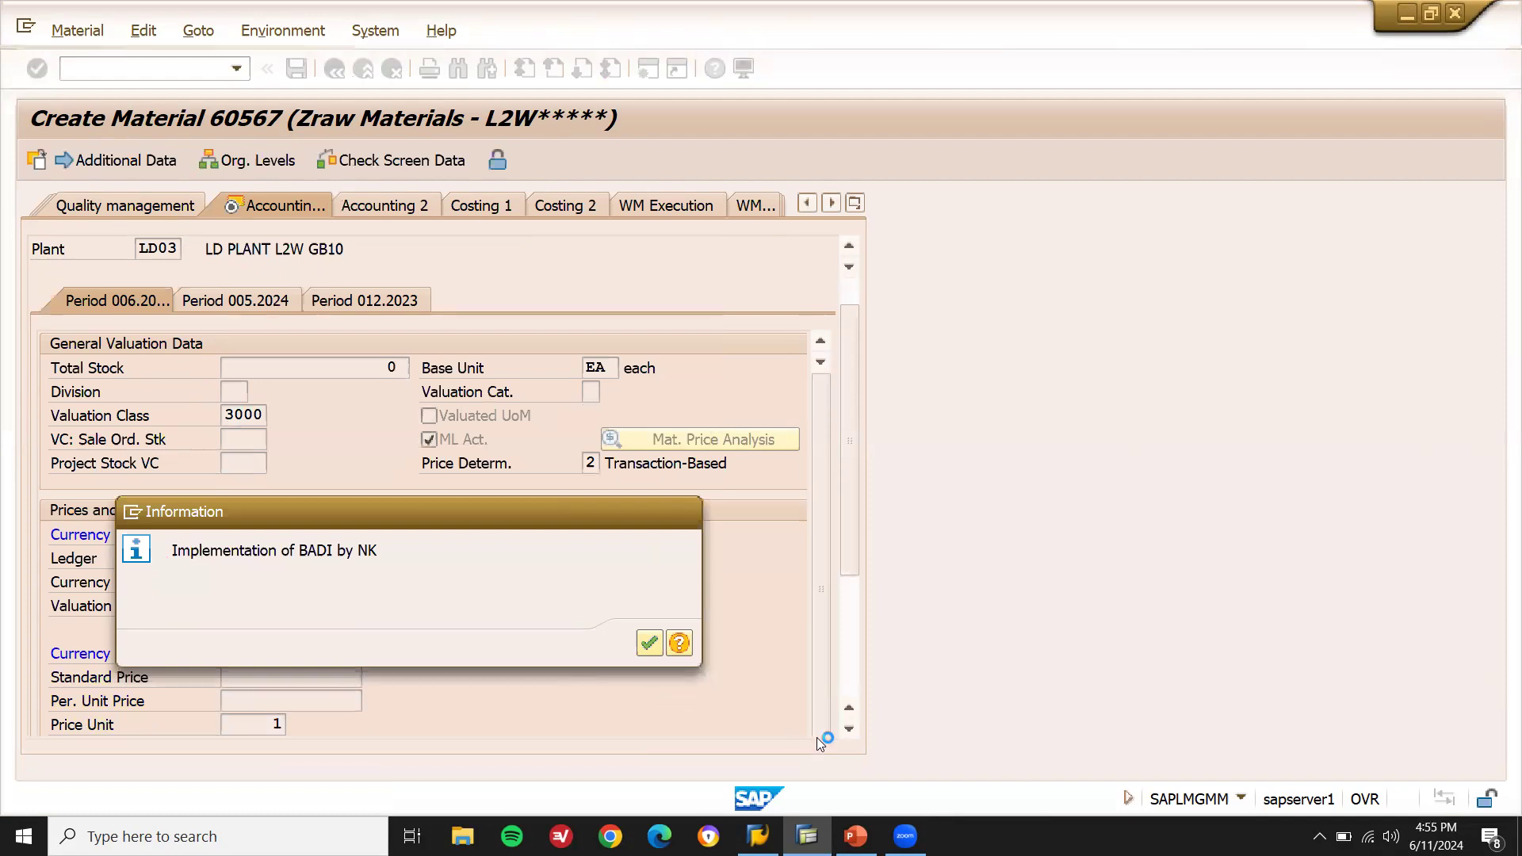
key("super+r")
key("Return")
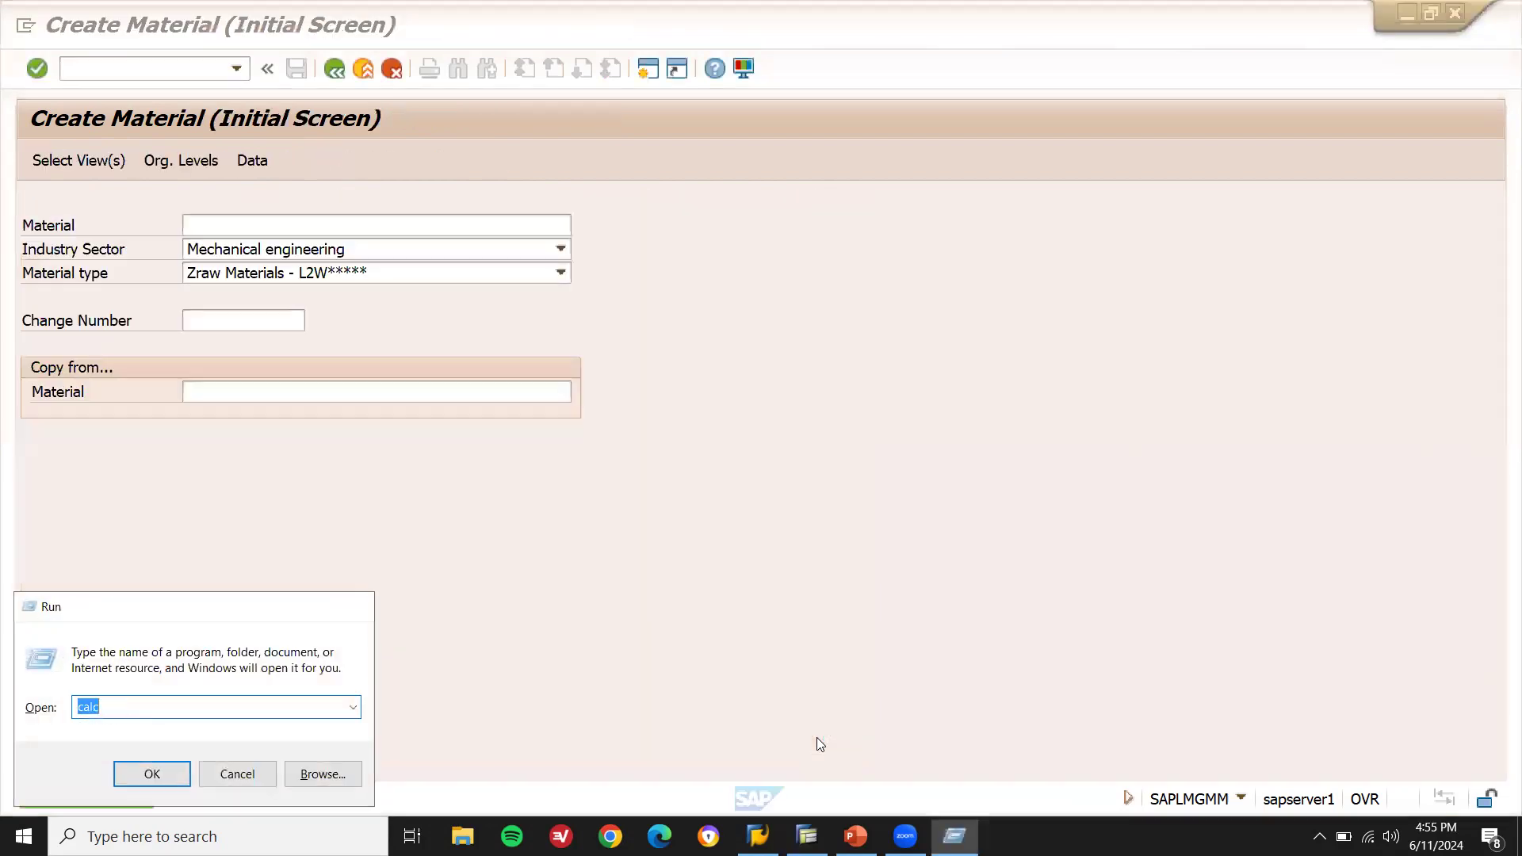
key("Escape")
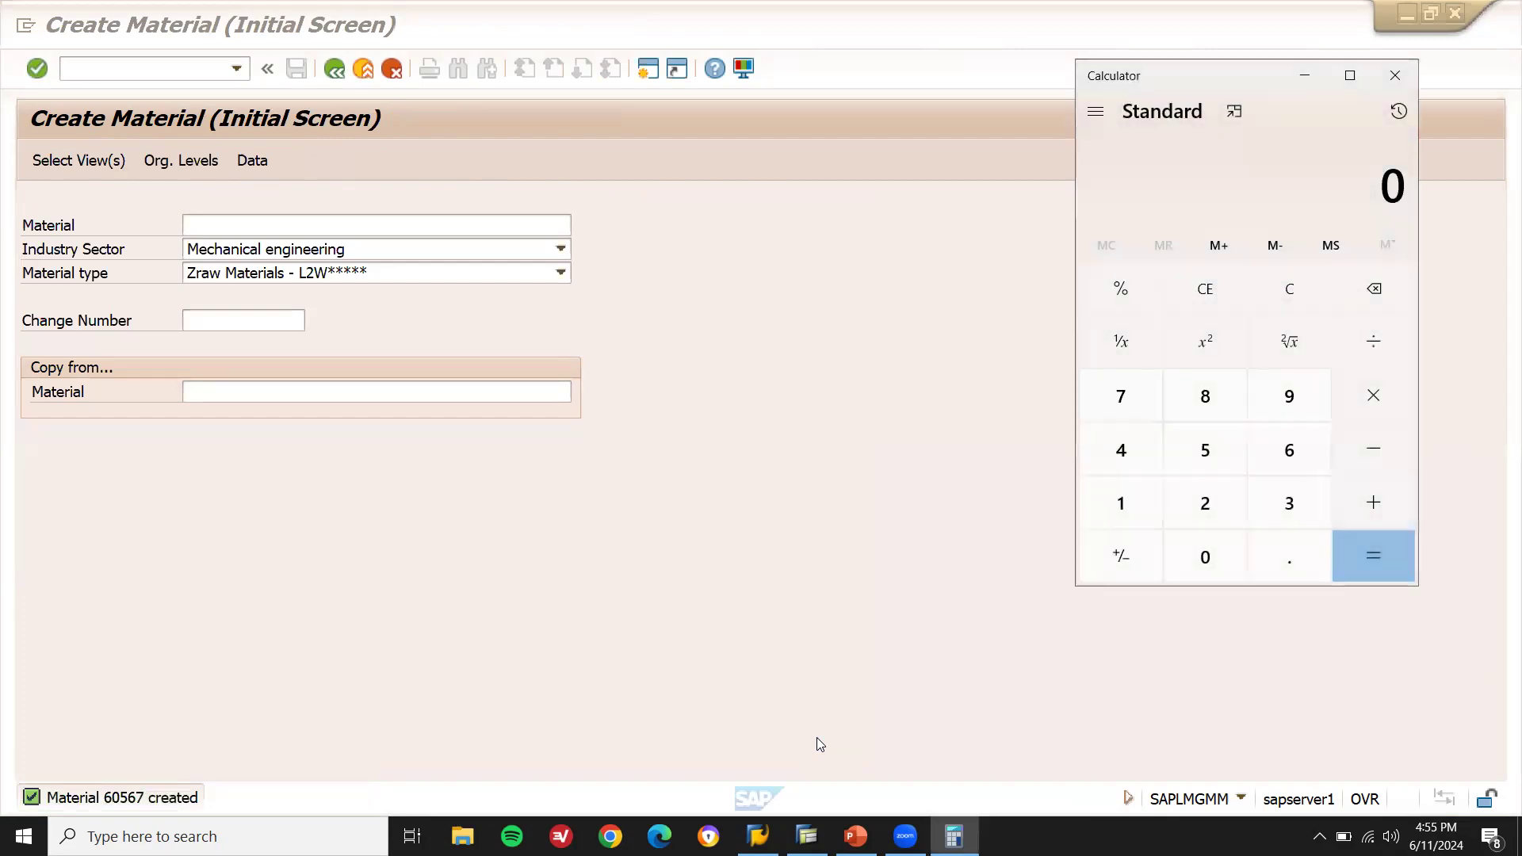
Switch to a new Notepad document and note the material number 60567
key("super+r")
key("Return")
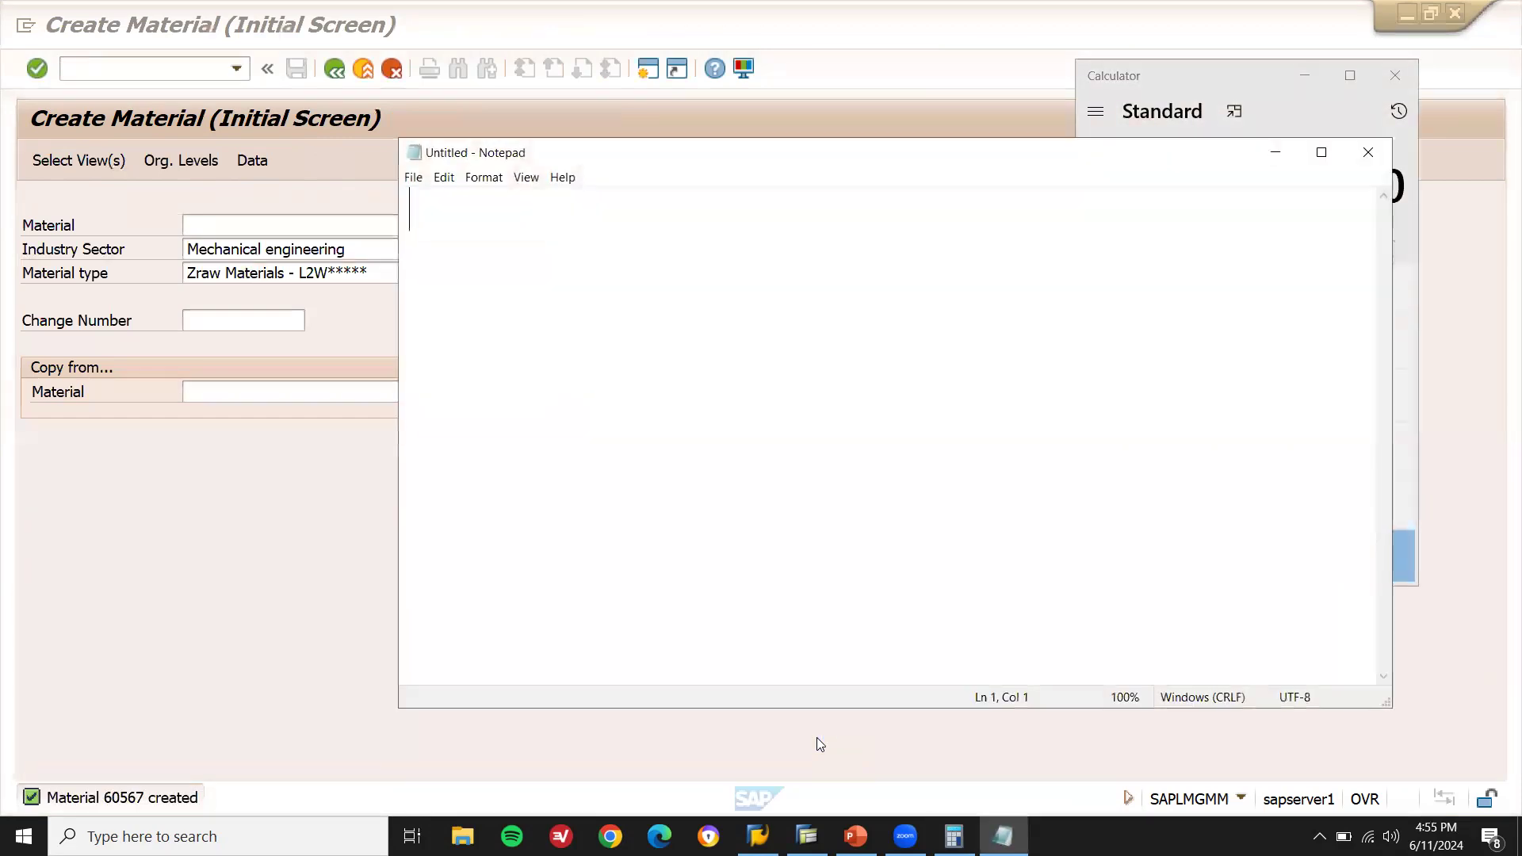
type("60567")
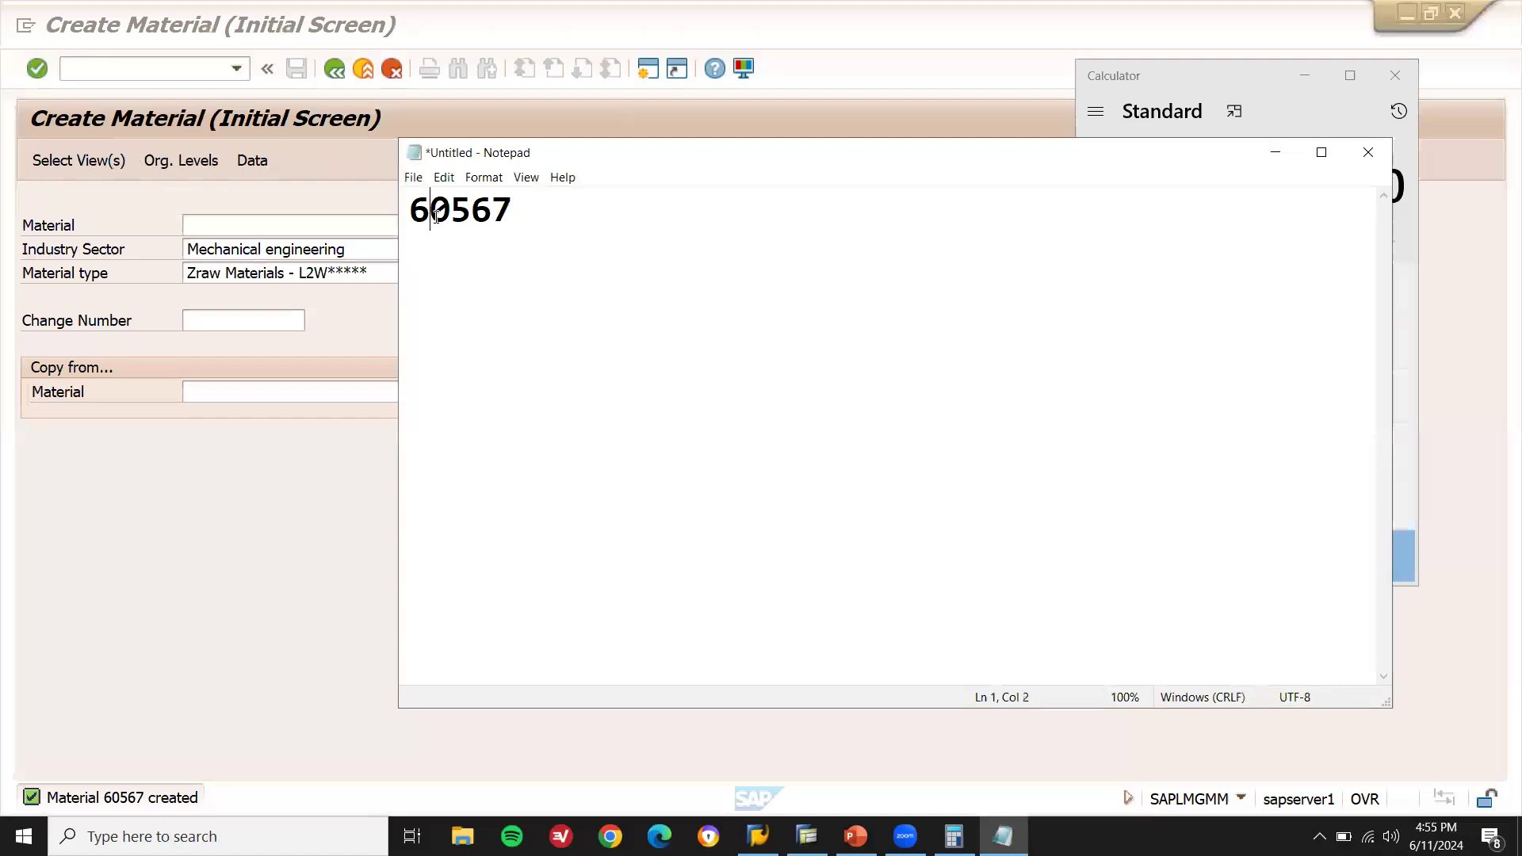
Return to SAP, open the Create Purchase Order transaction and enter the first suggested supplier for a standard PO
left_click(128, 72)
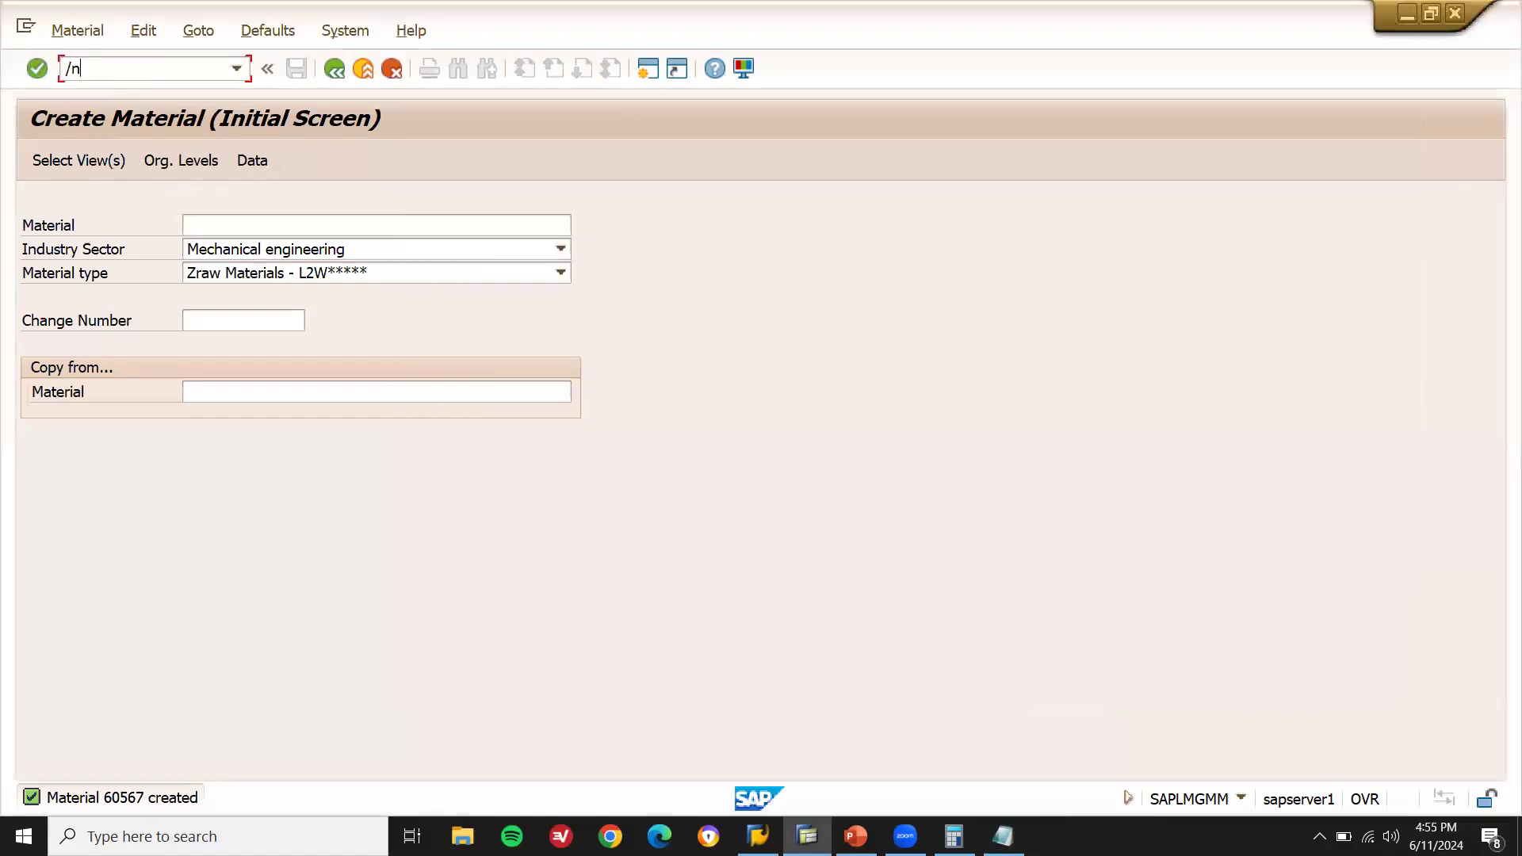
key("Return")
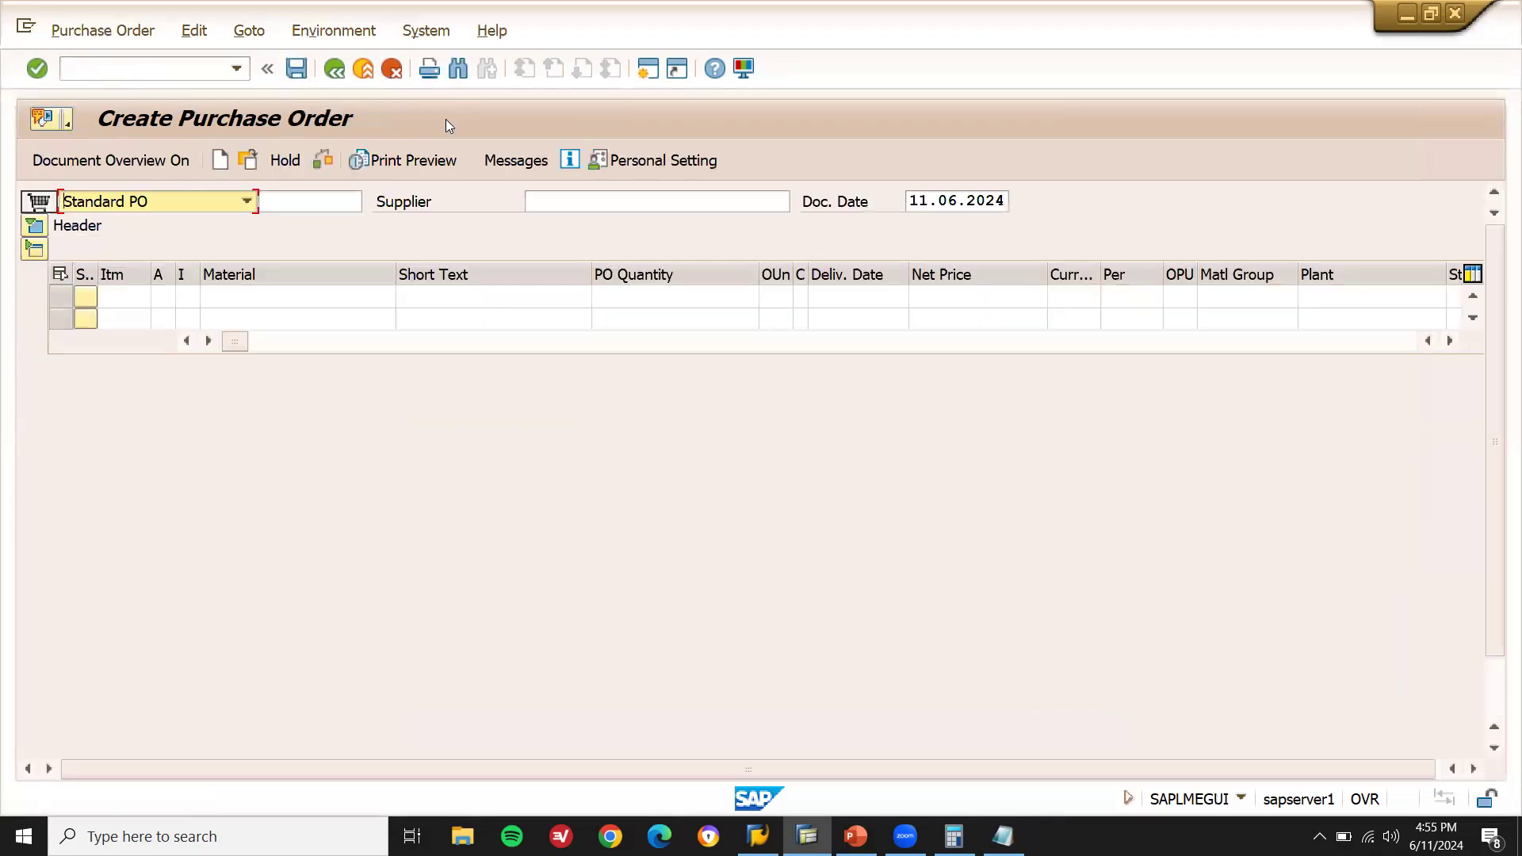
left_click(607, 204)
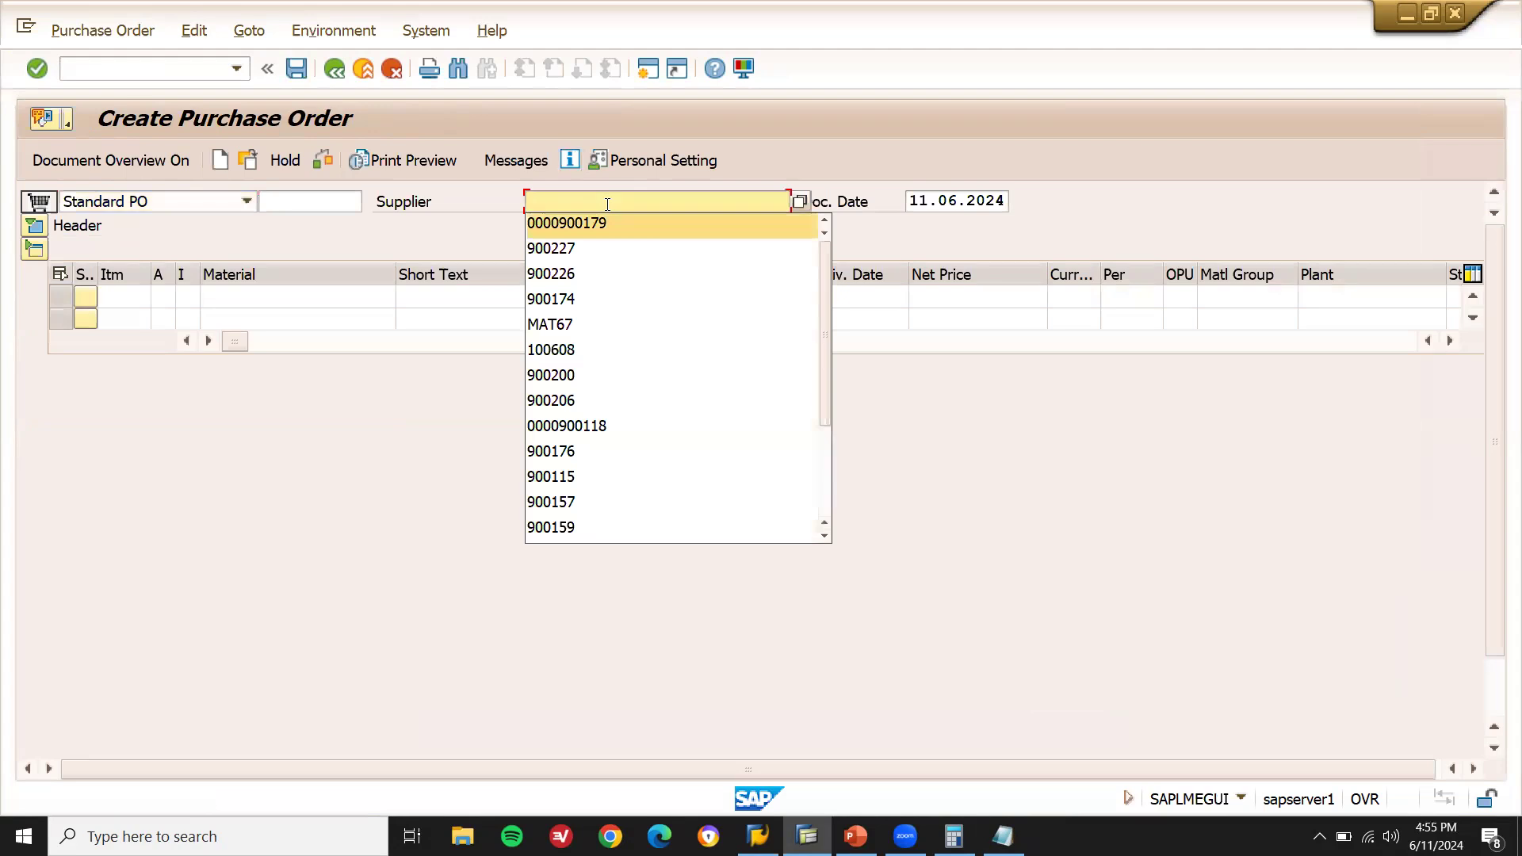
key("Return")
key("Return")
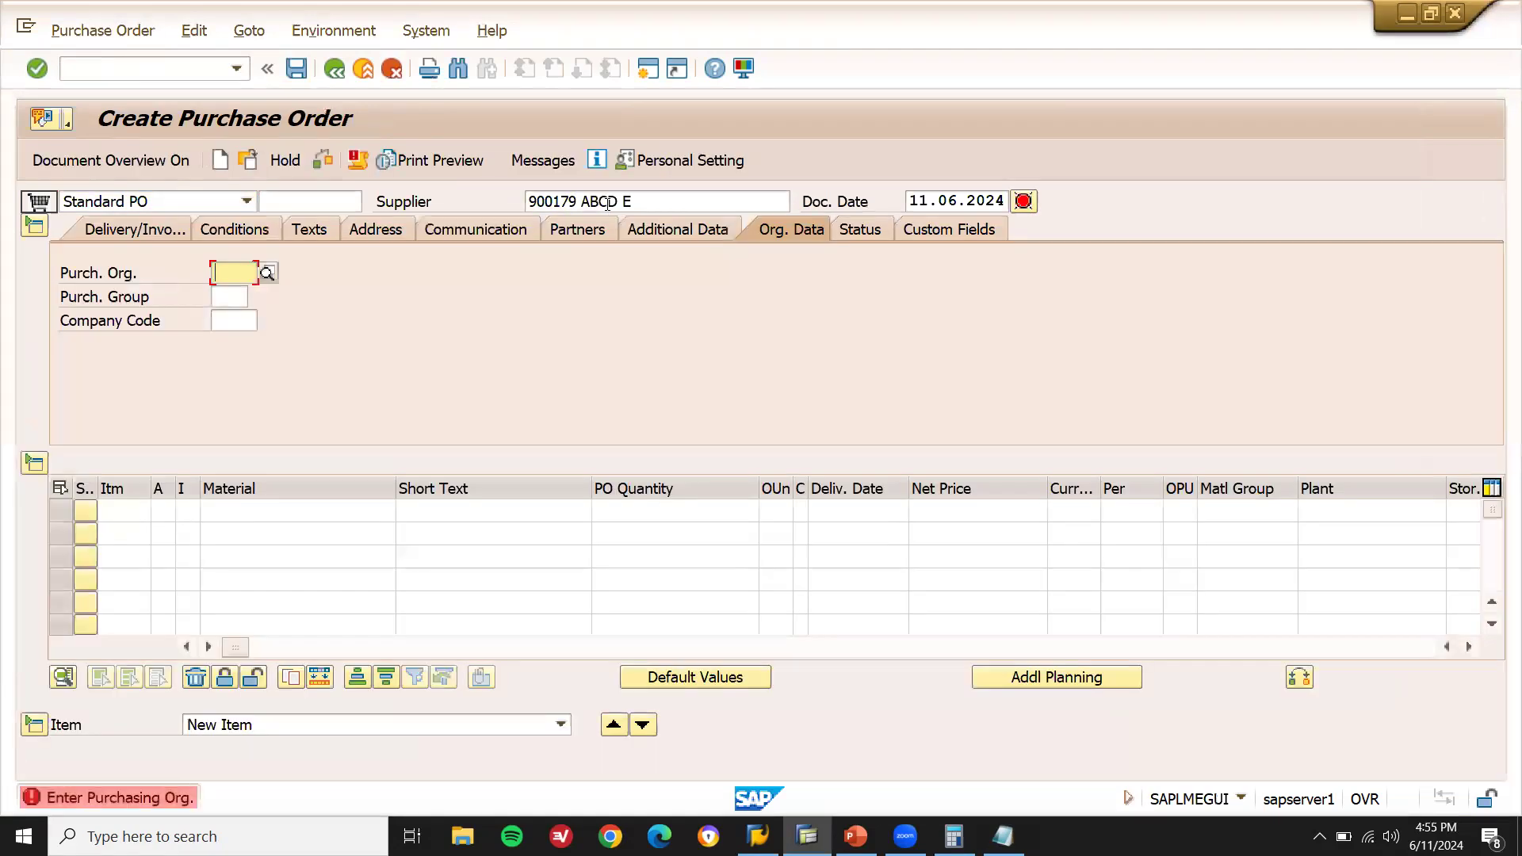
Enter purchasing organization LD01, purchasing group 004 and company code GB10 in the order's organizational data
key("Return")
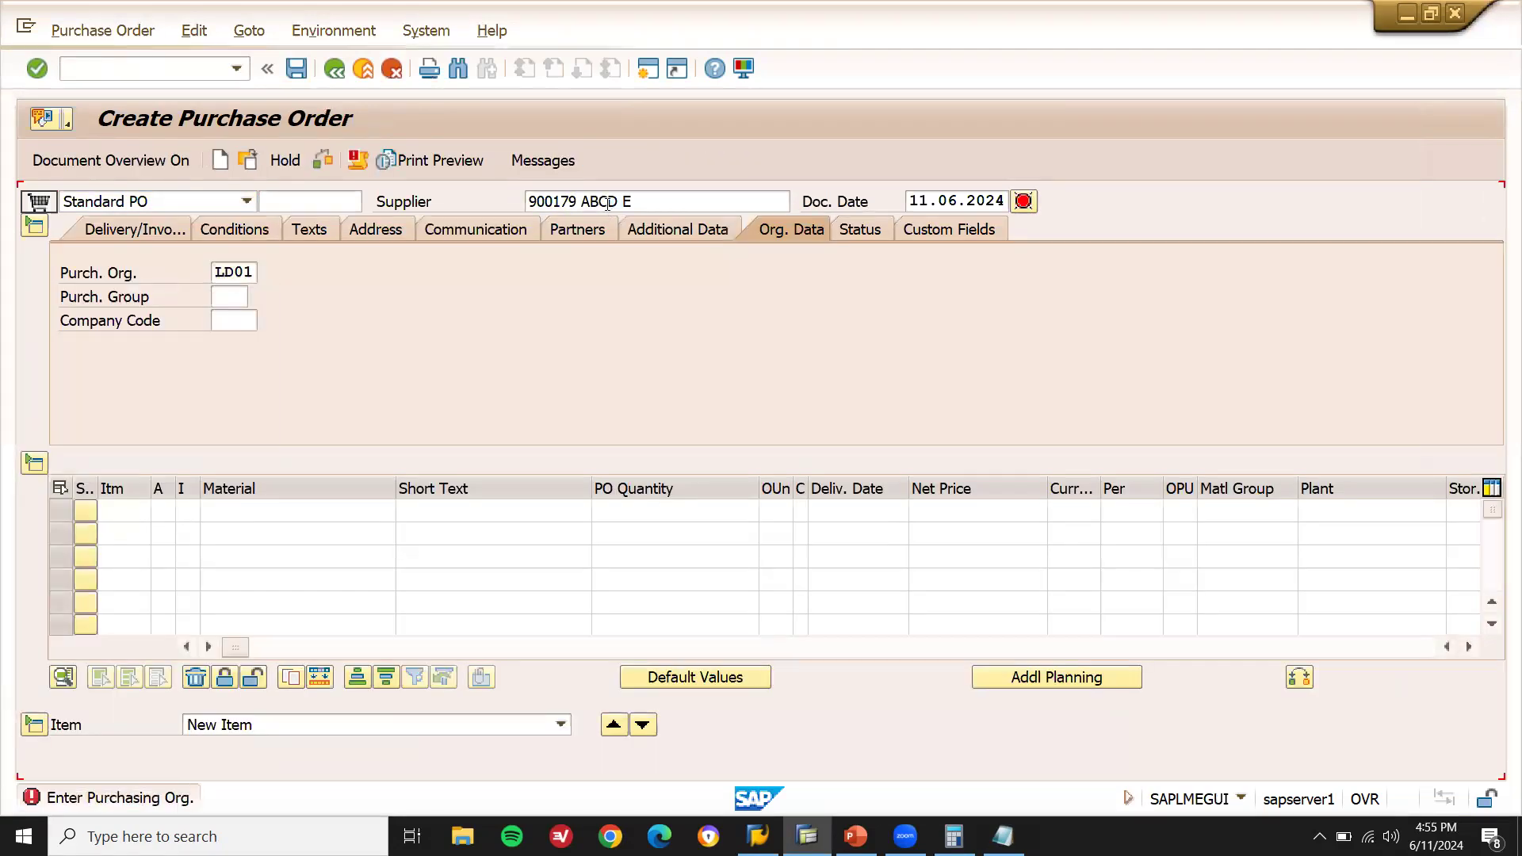
key("Return")
key("Return")
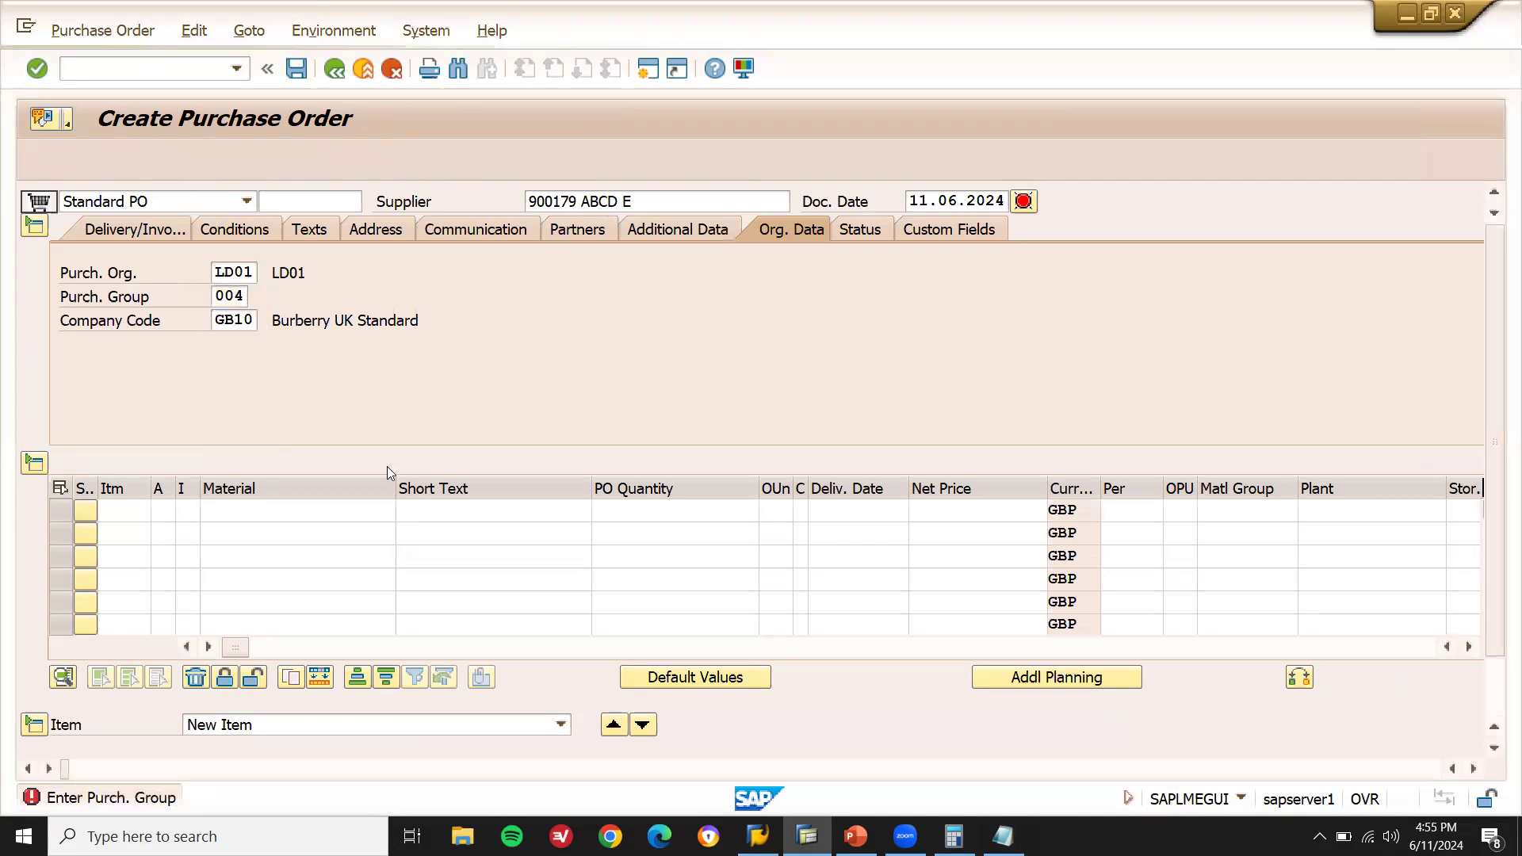
key("Return")
Add material 60567 as the first item of the purchase order
left_click(352, 514)
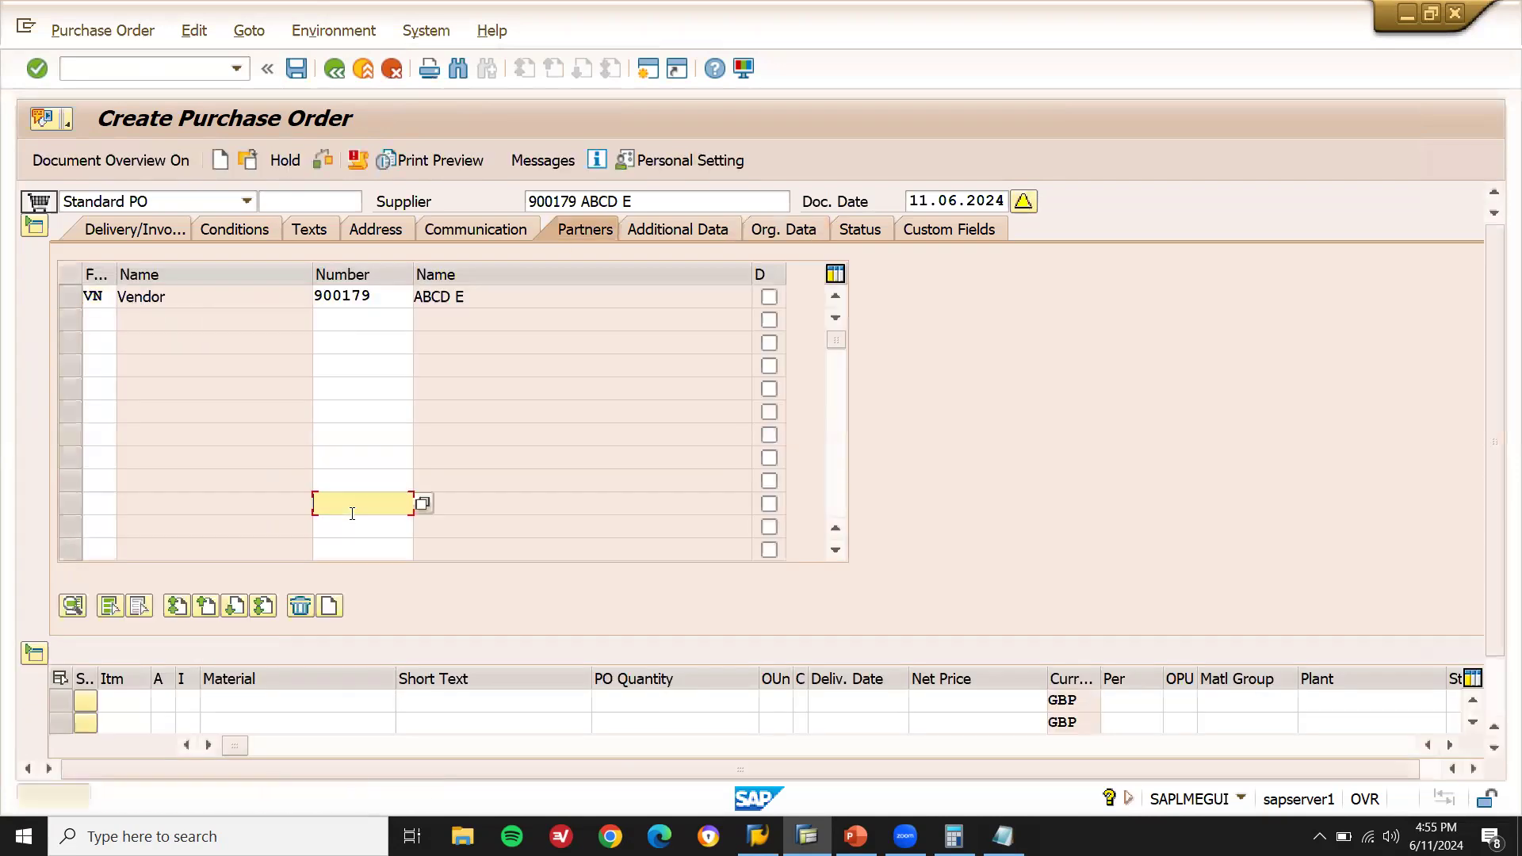
left_click(287, 701)
type("60567")
key("Return")
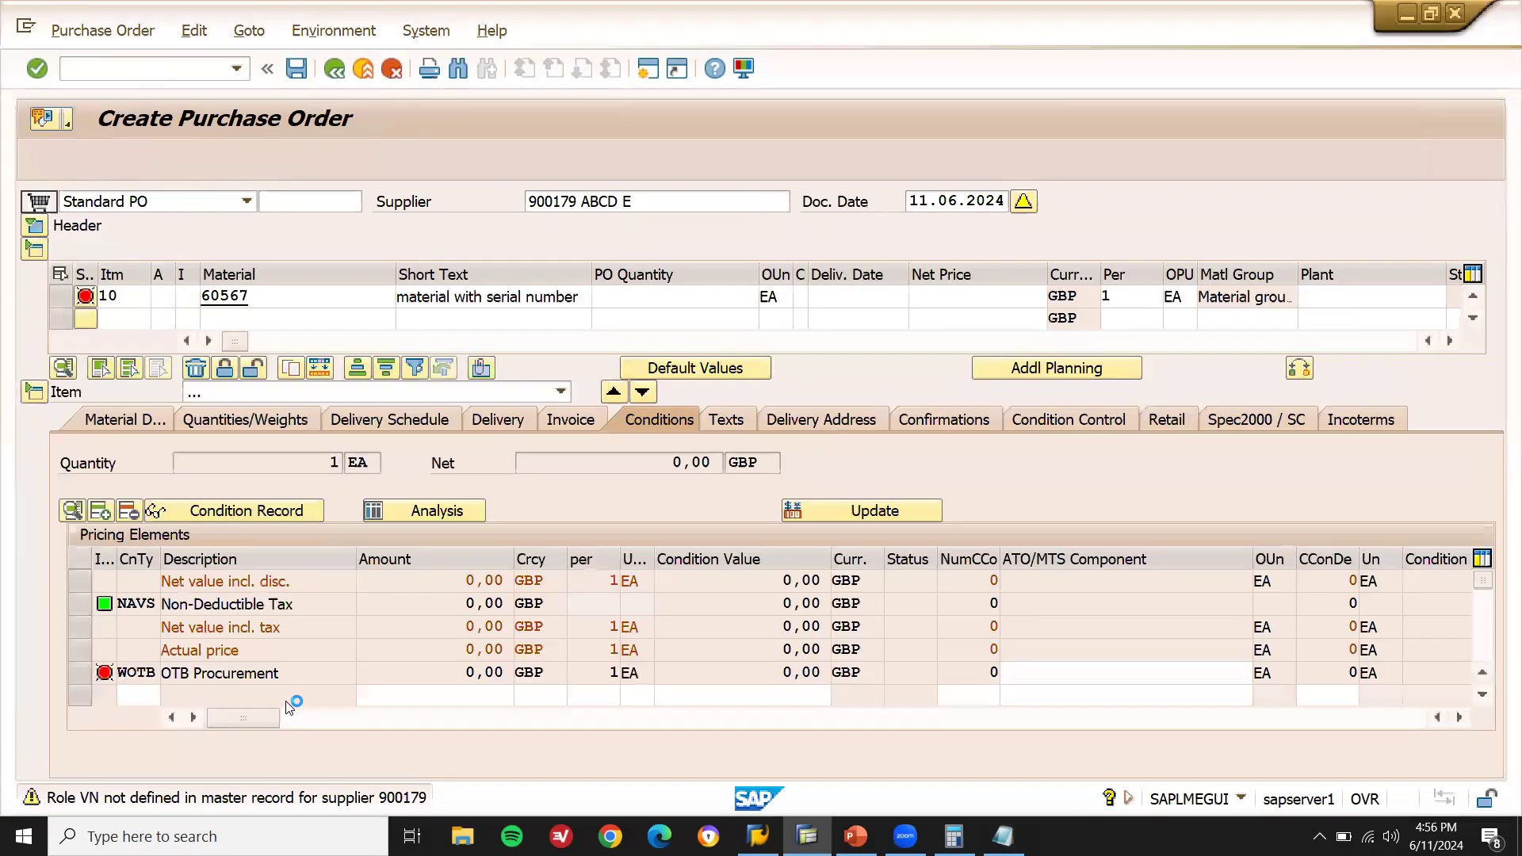
Set item 10 to a quantity of 10, plant LD03 and storage location "stor loc roh2***"
left_click(728, 300)
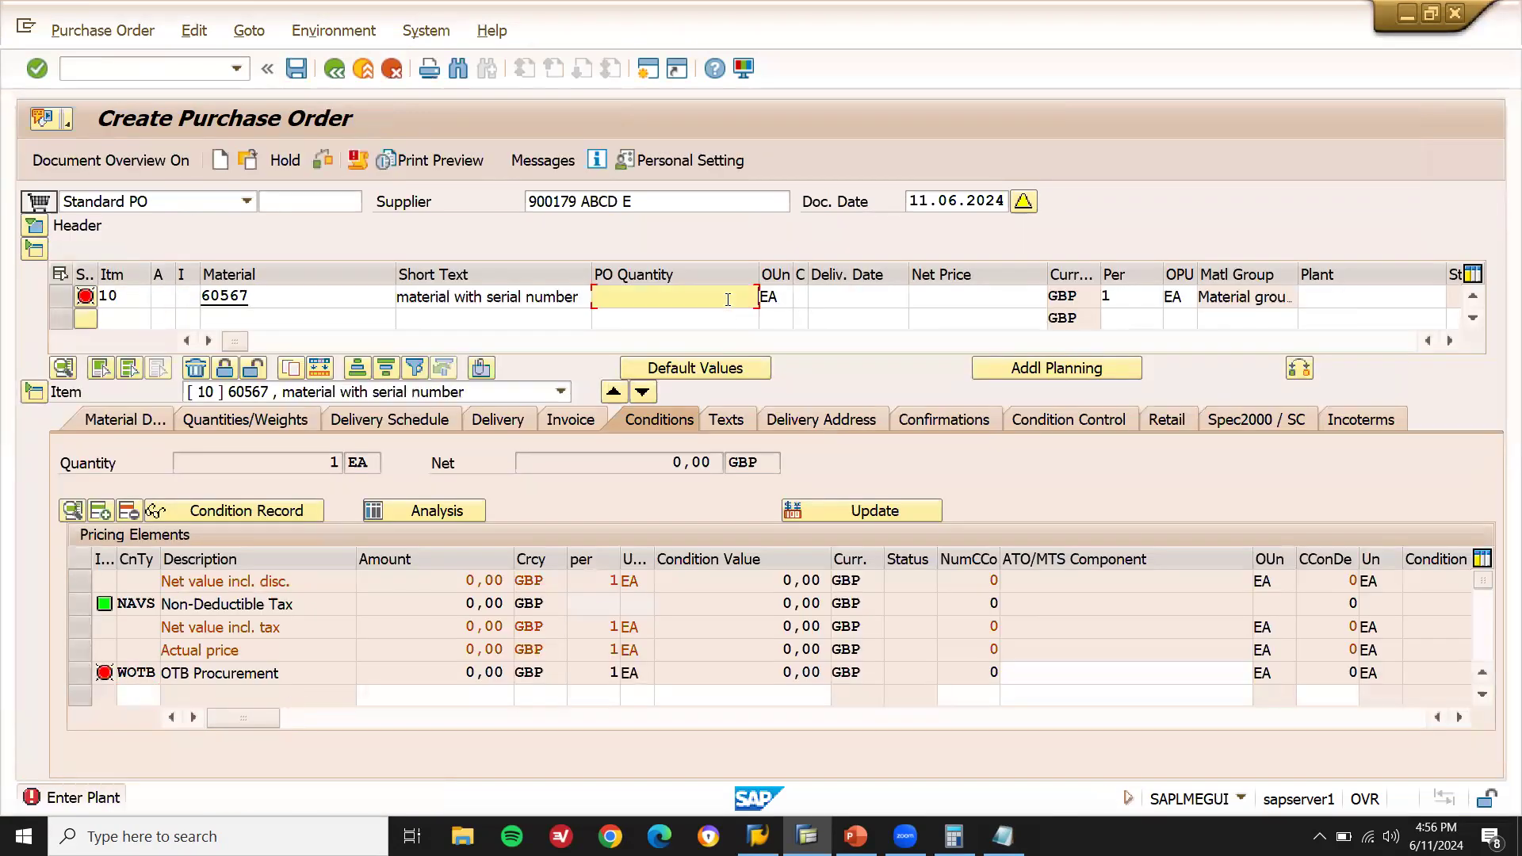
left_click(1343, 304)
left_click(1345, 311)
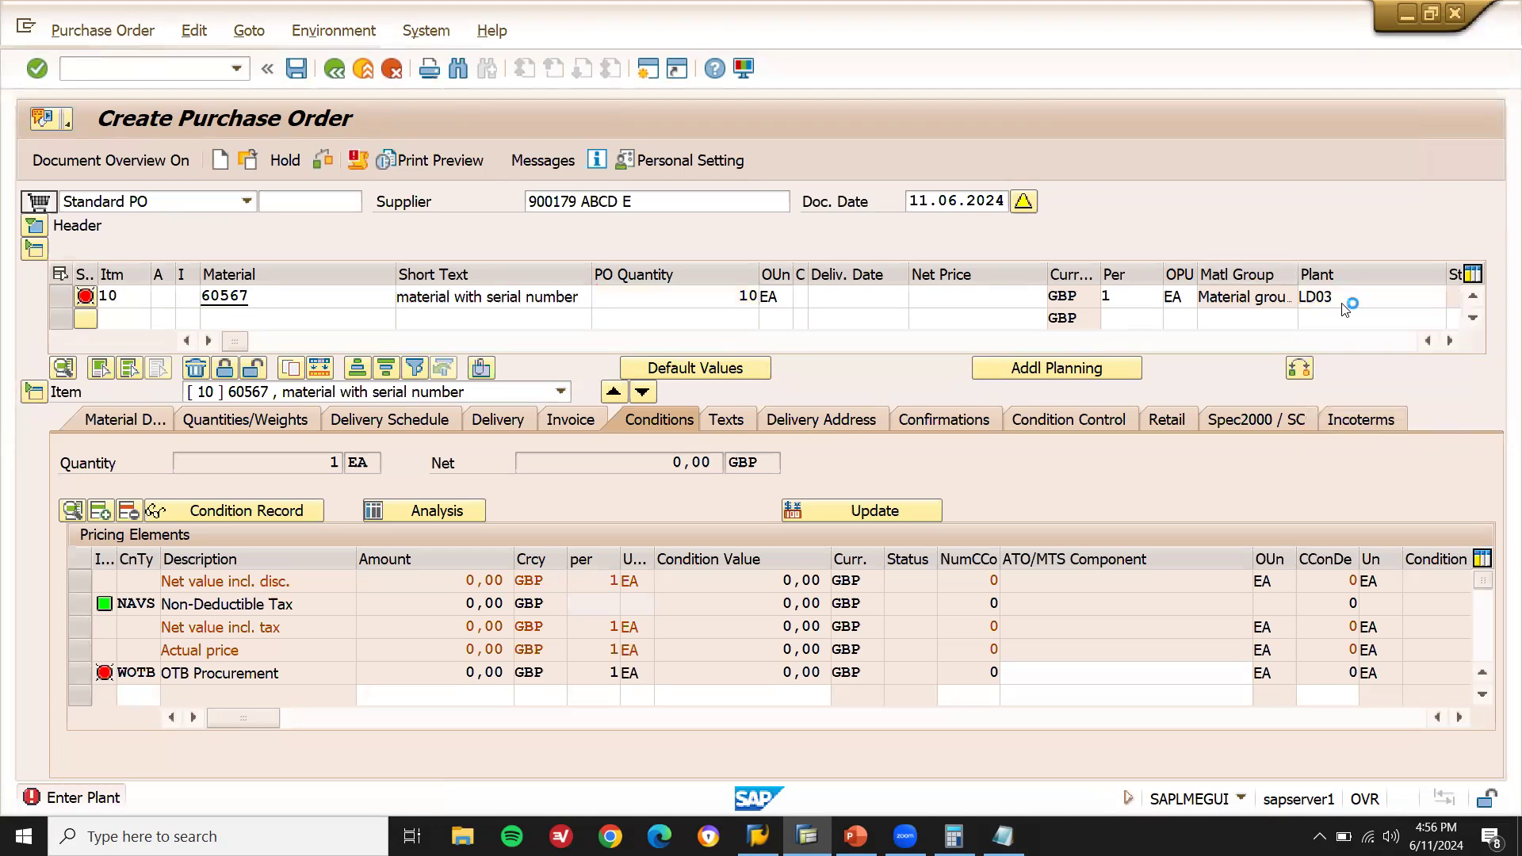
left_click(1451, 343)
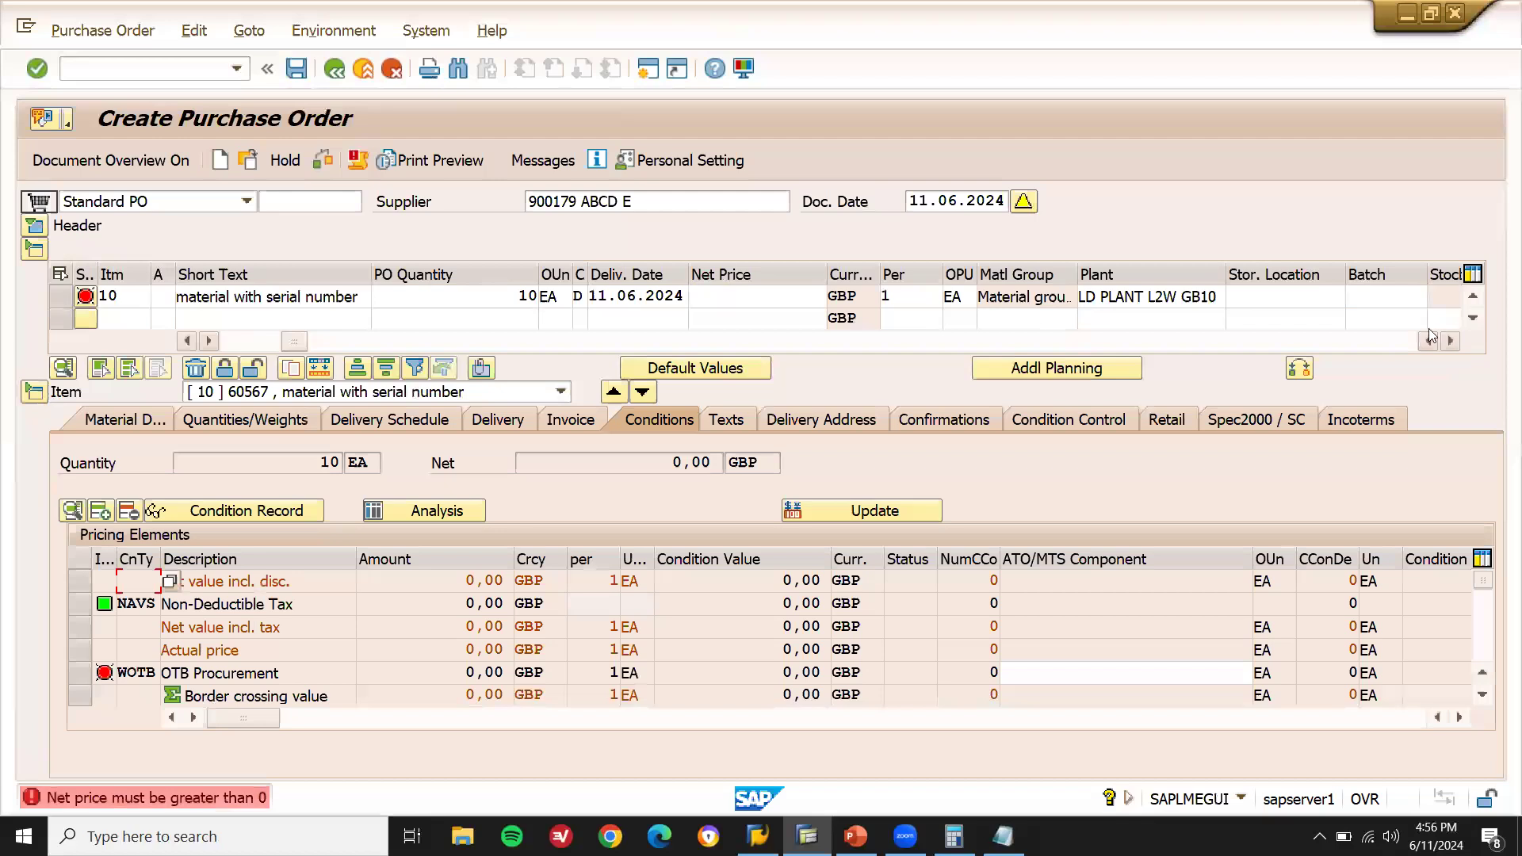
left_click(1294, 297)
left_click(1294, 316)
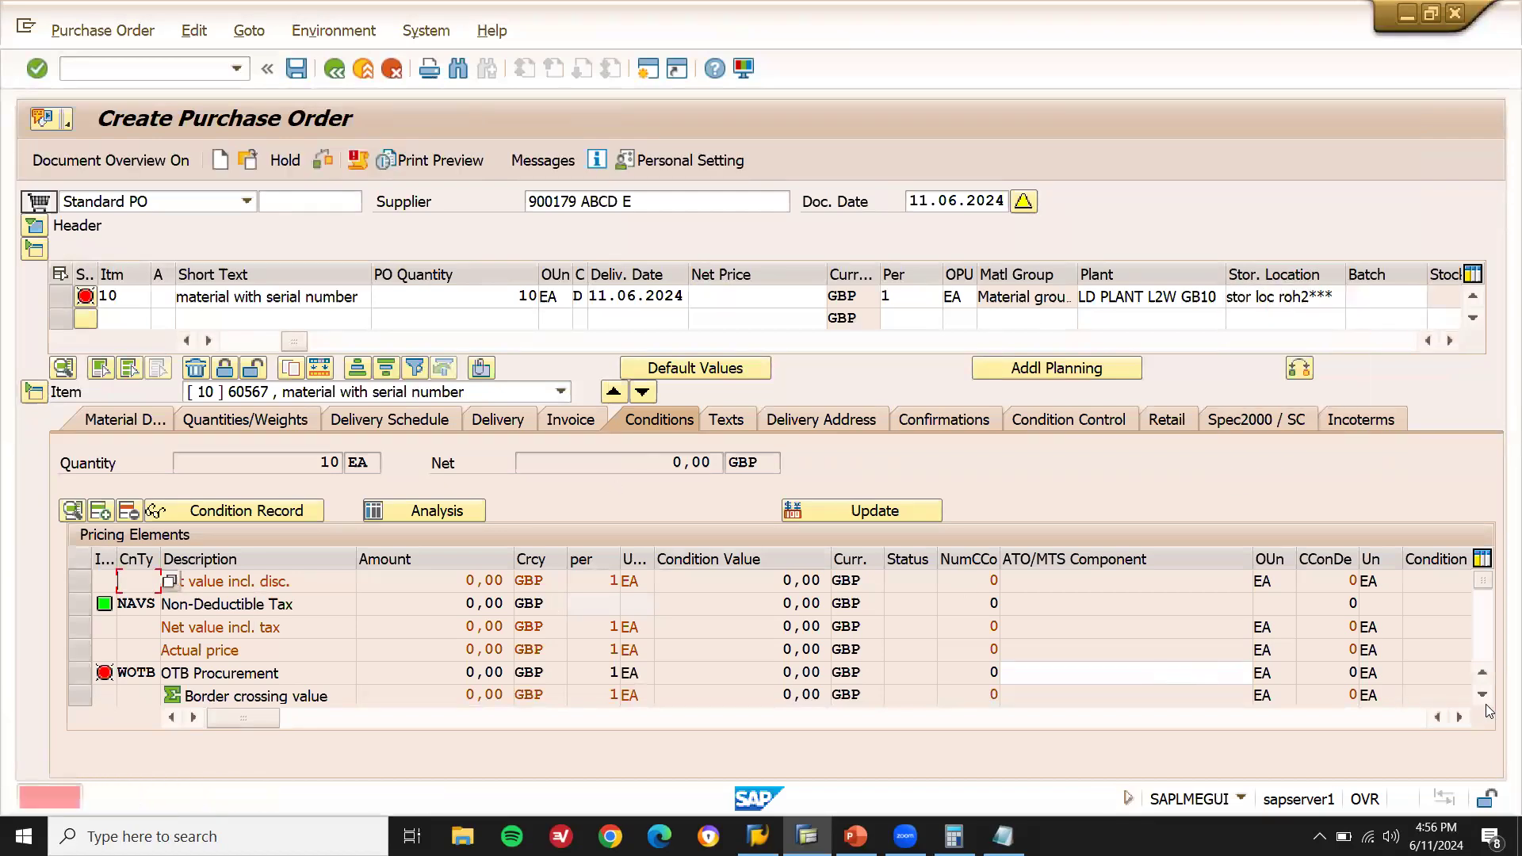
Add condition type PBXX with an amount of 1500 to the item's pricing conditions
scroll(1487, 711, "down", 1)
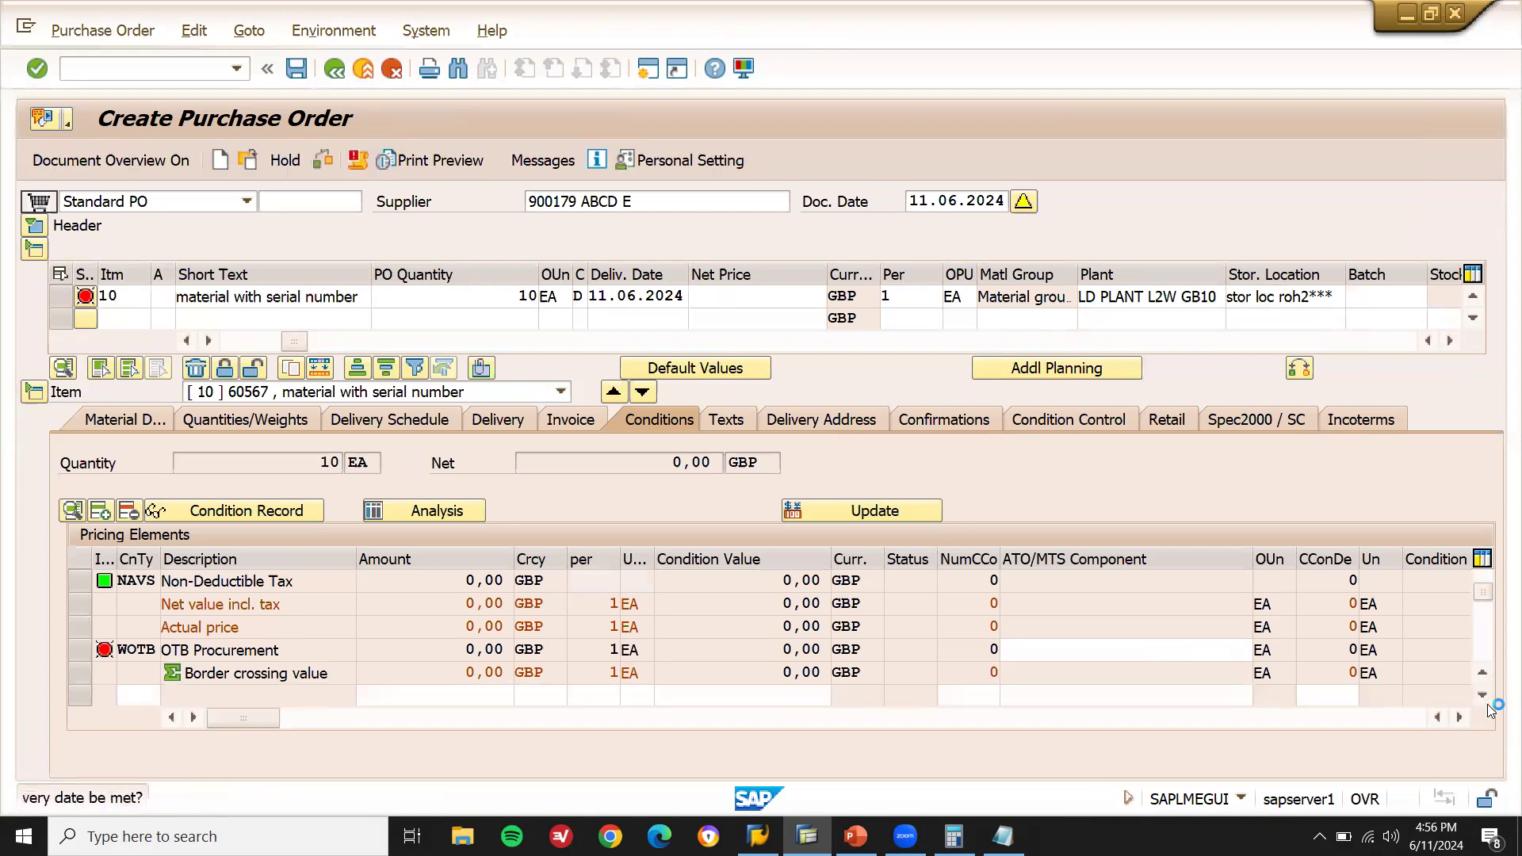
scroll(1488, 707, "down", 1)
type("PBXX")
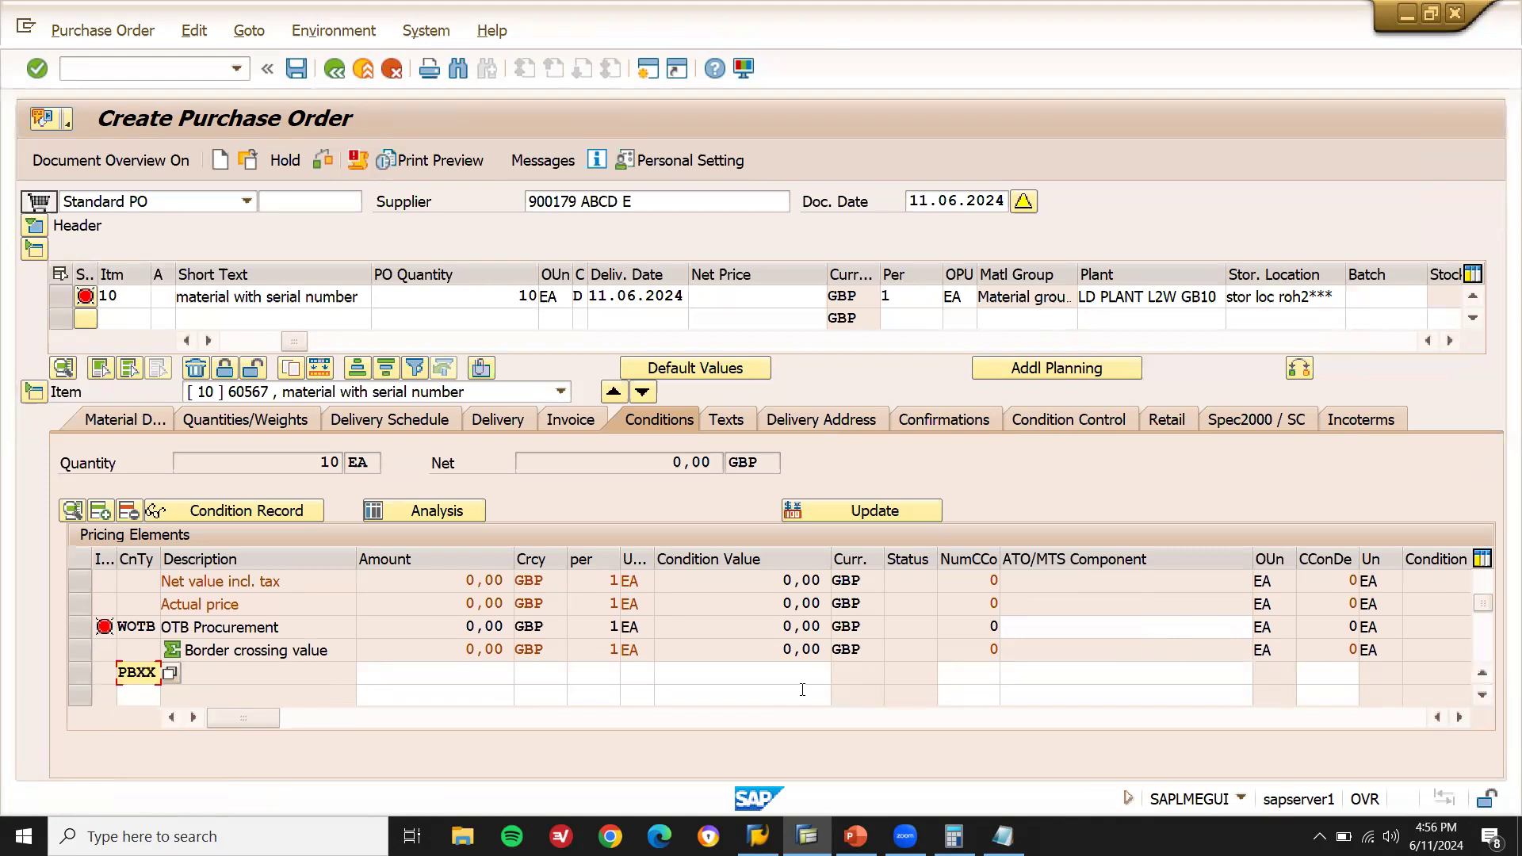
left_click(478, 670)
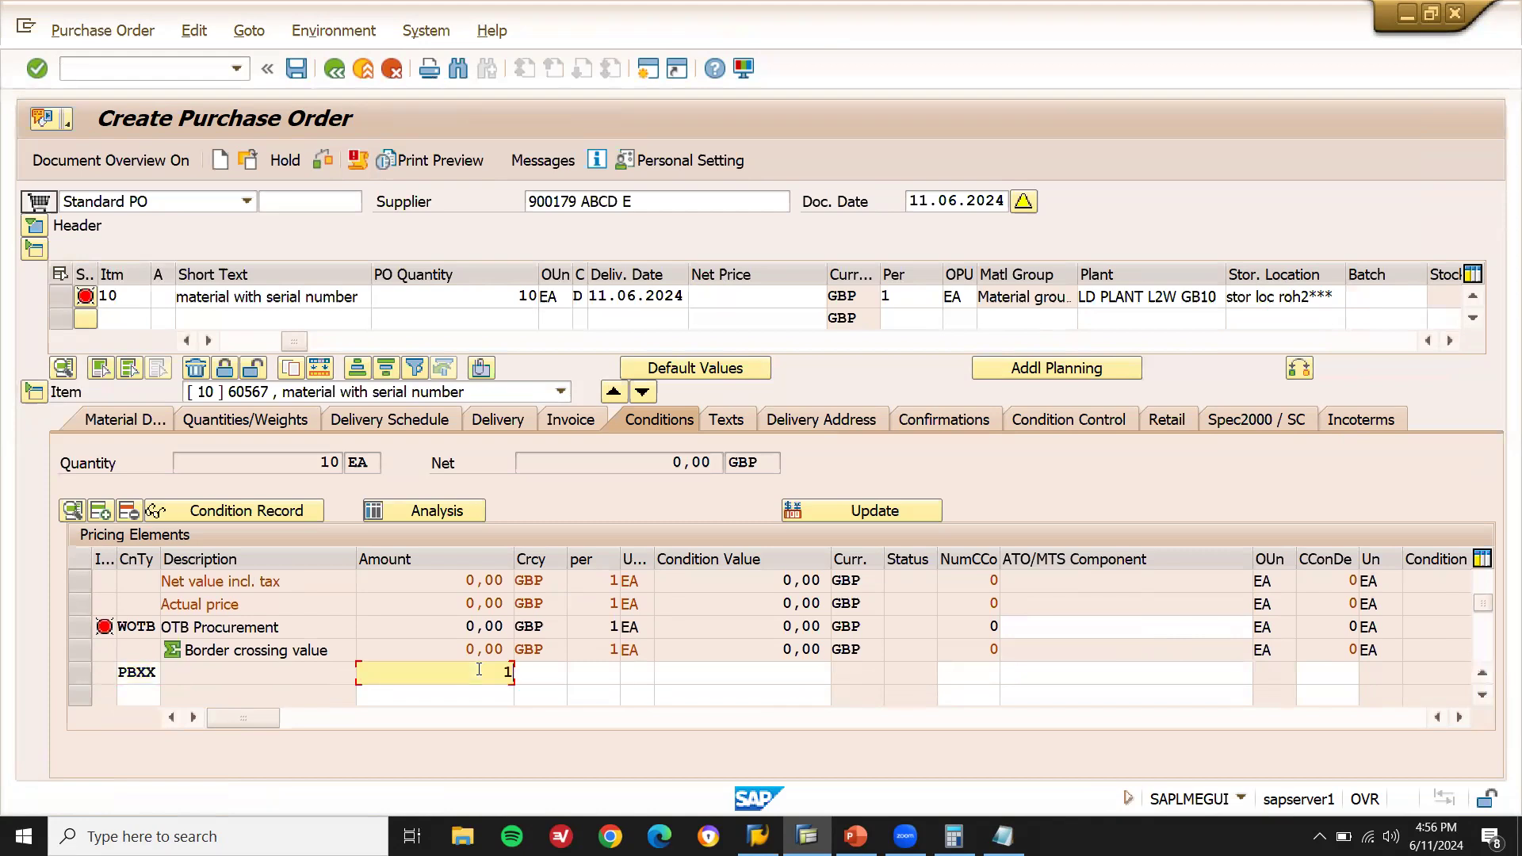
type("1500")
key("Return")
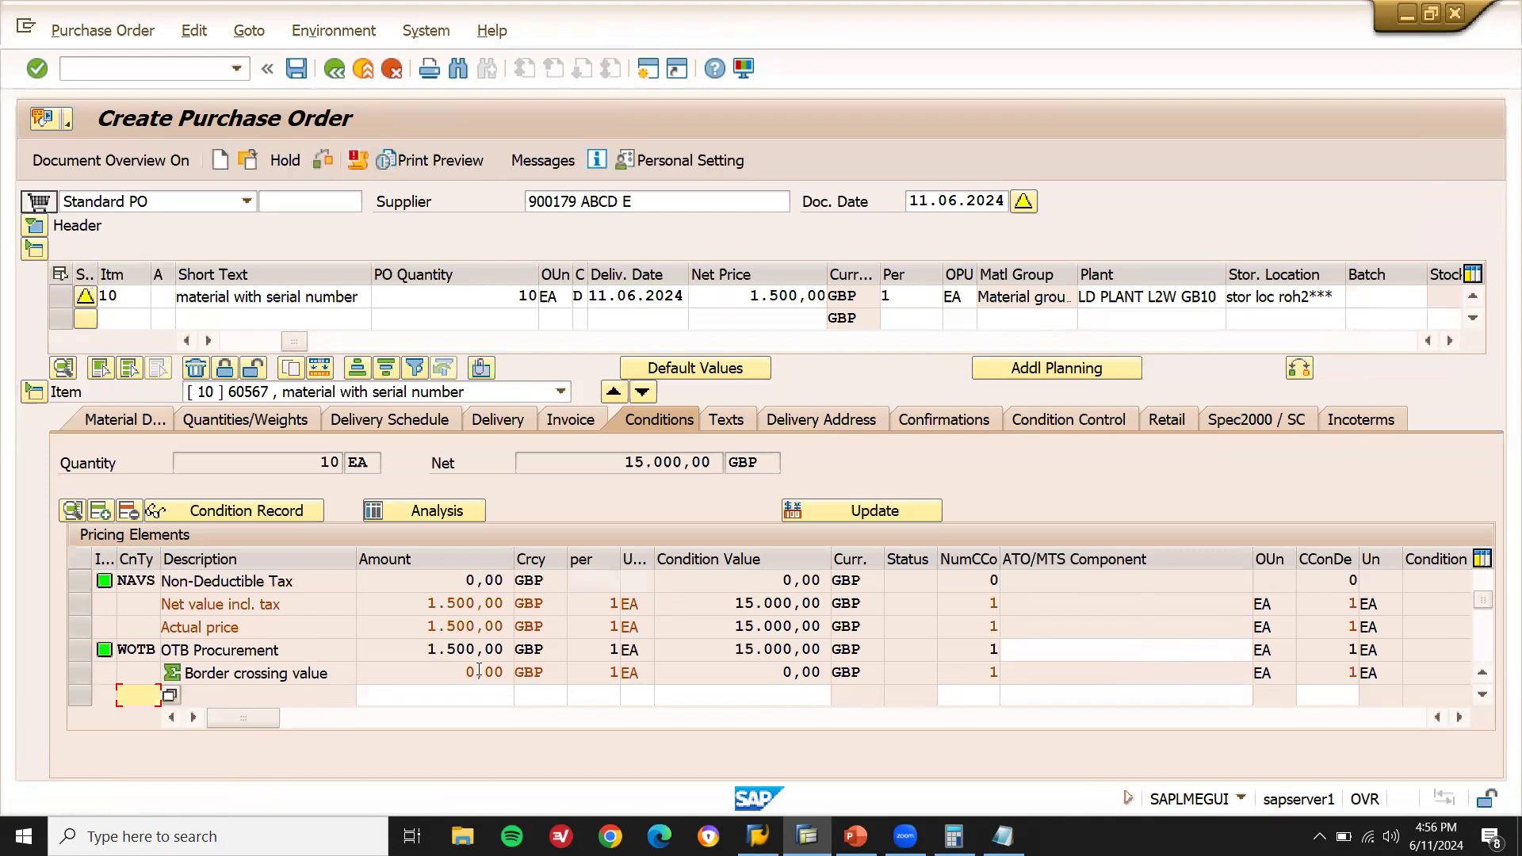
left_click(1482, 676)
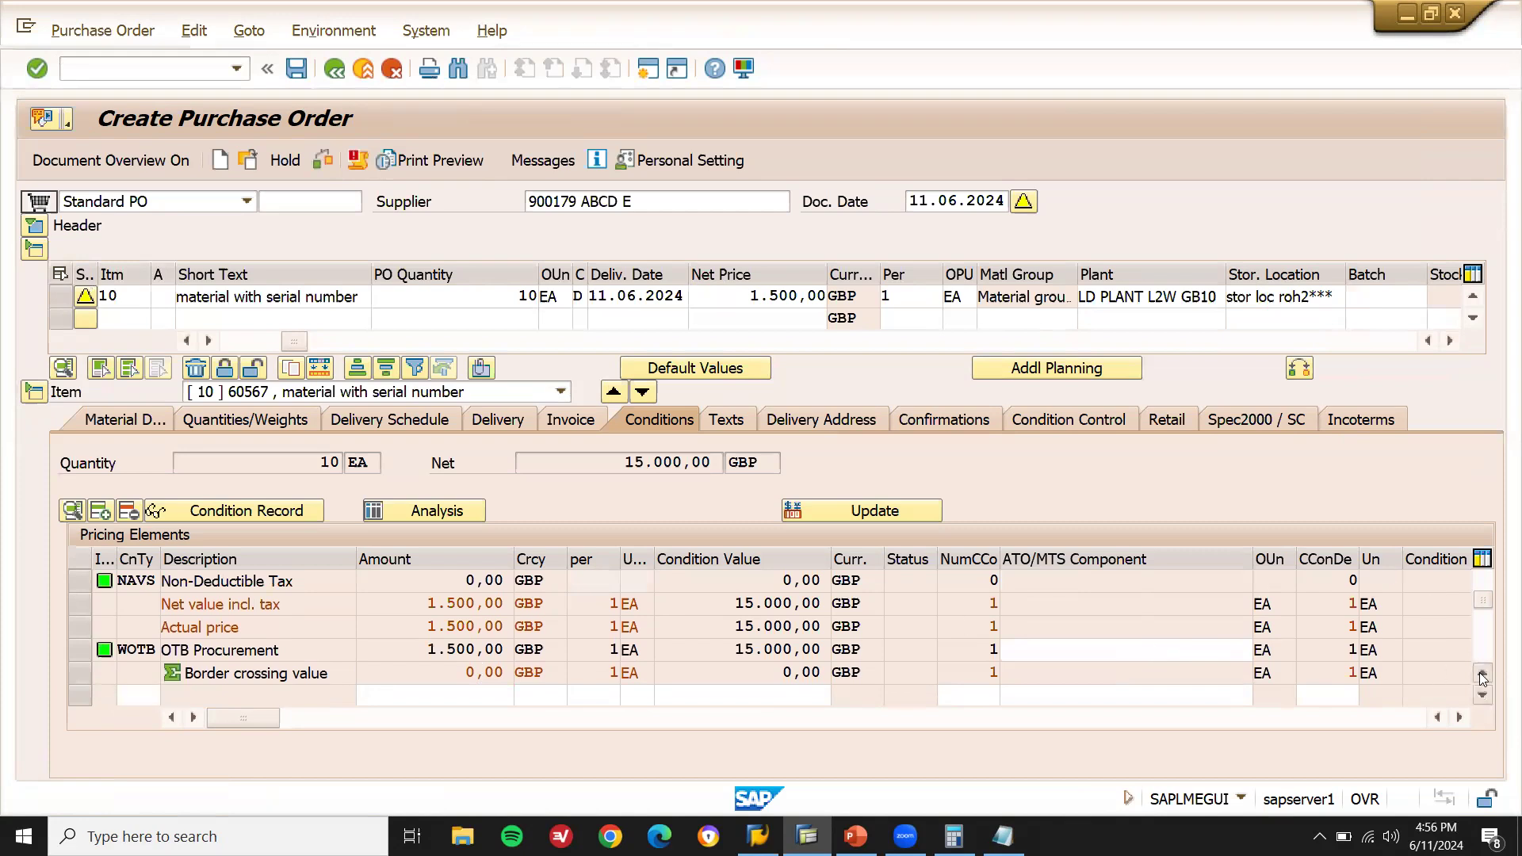
Check the net price of item 10 and save the purchase order
left_click(740, 293)
key("shift+Right")
key("shift+Right")
key("shift+Right")
key("shift+Right")
key("shift+Right")
key("shift+Right")
key("shift+Right")
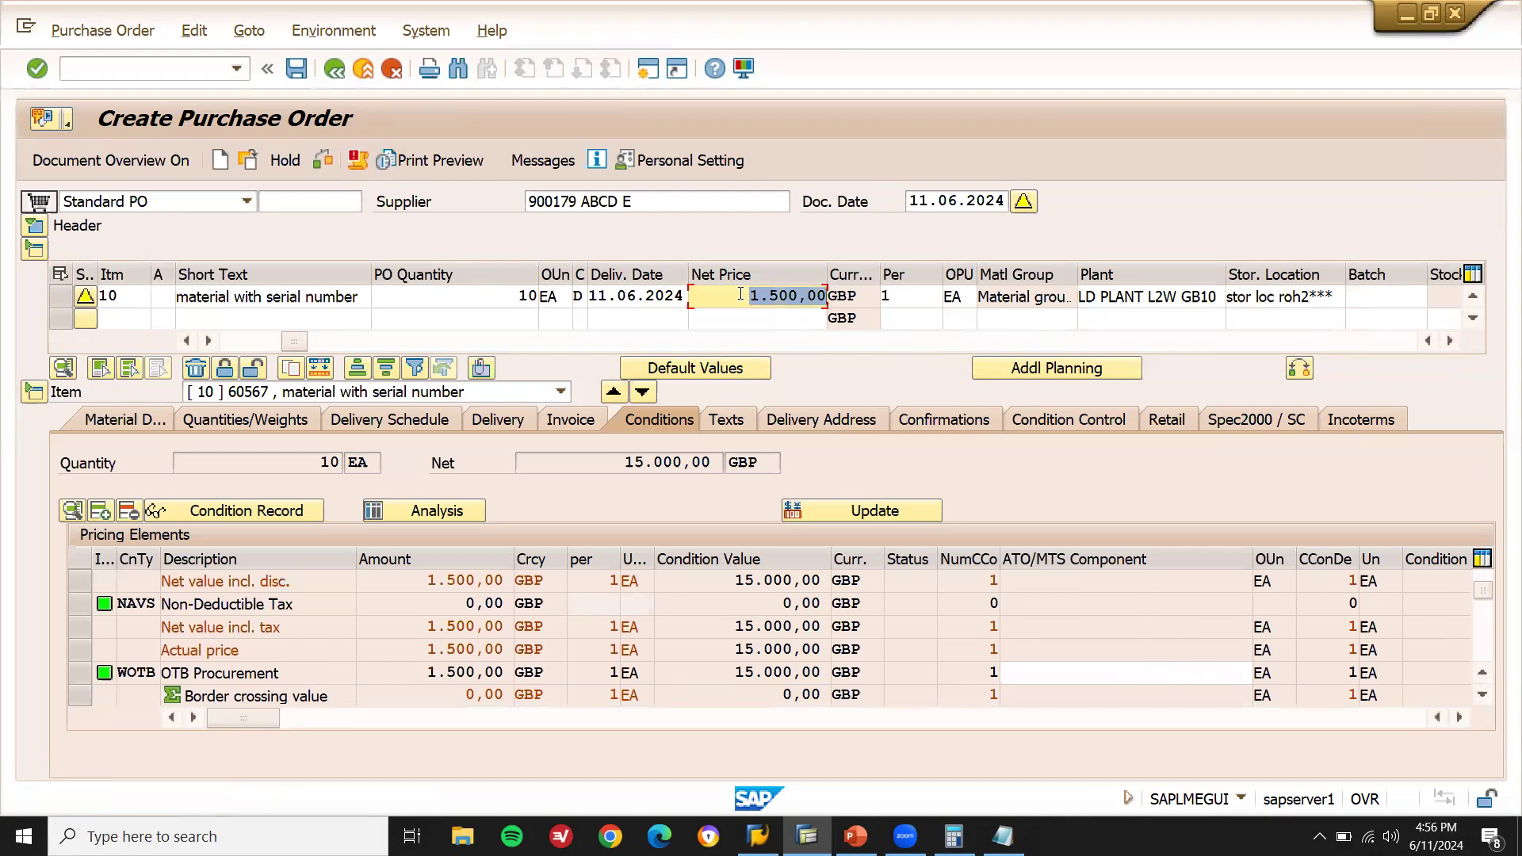
key("Return")
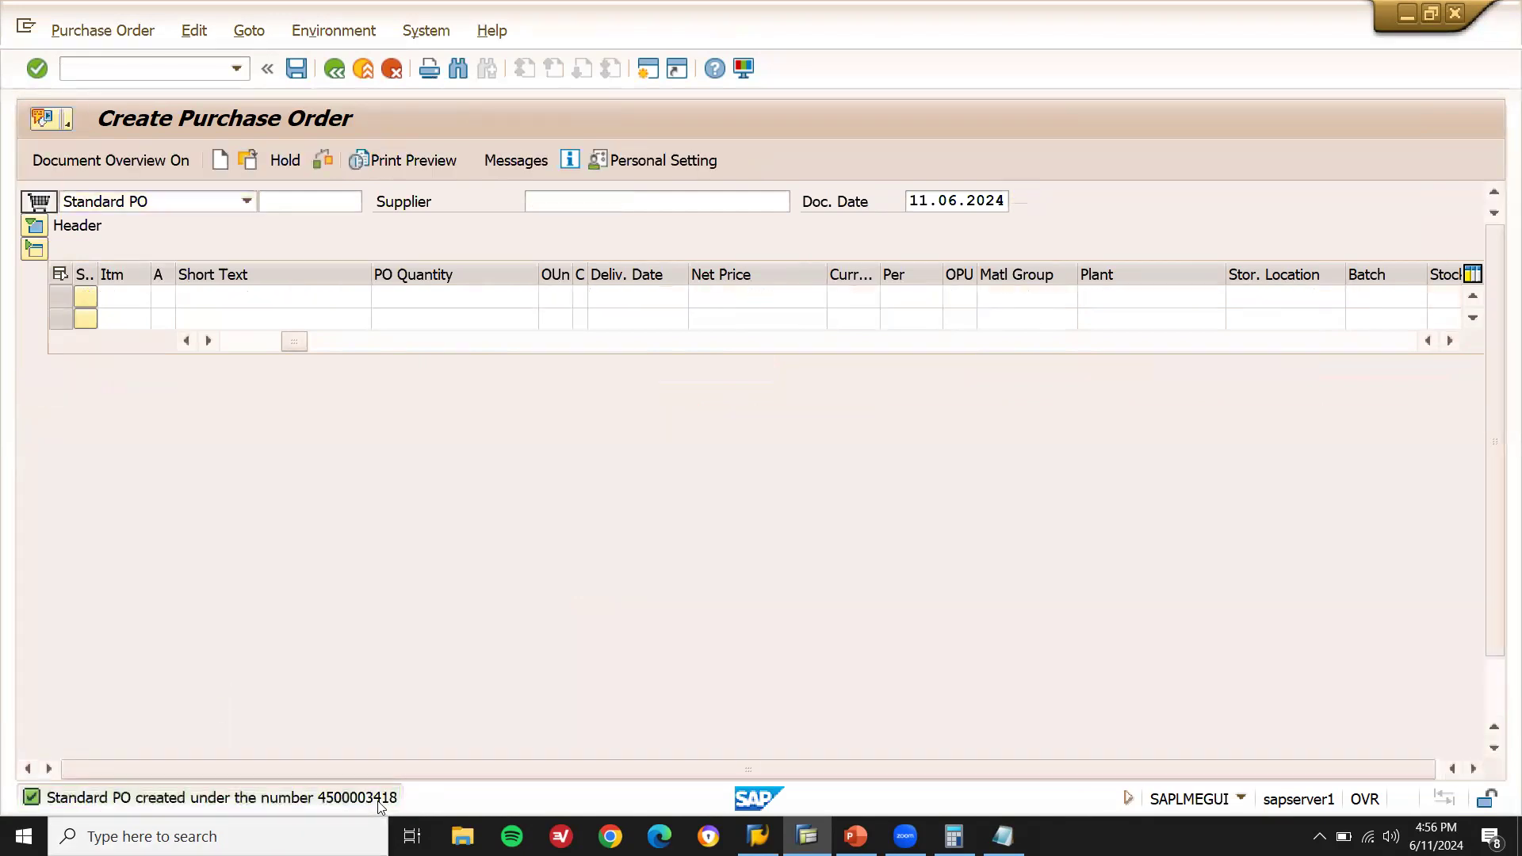
Copy the number of the newly created purchase order from the status message
left_click(378, 801)
key("ctrl+y")
left_click_drag(571, 326, 475, 320)
key("Return")
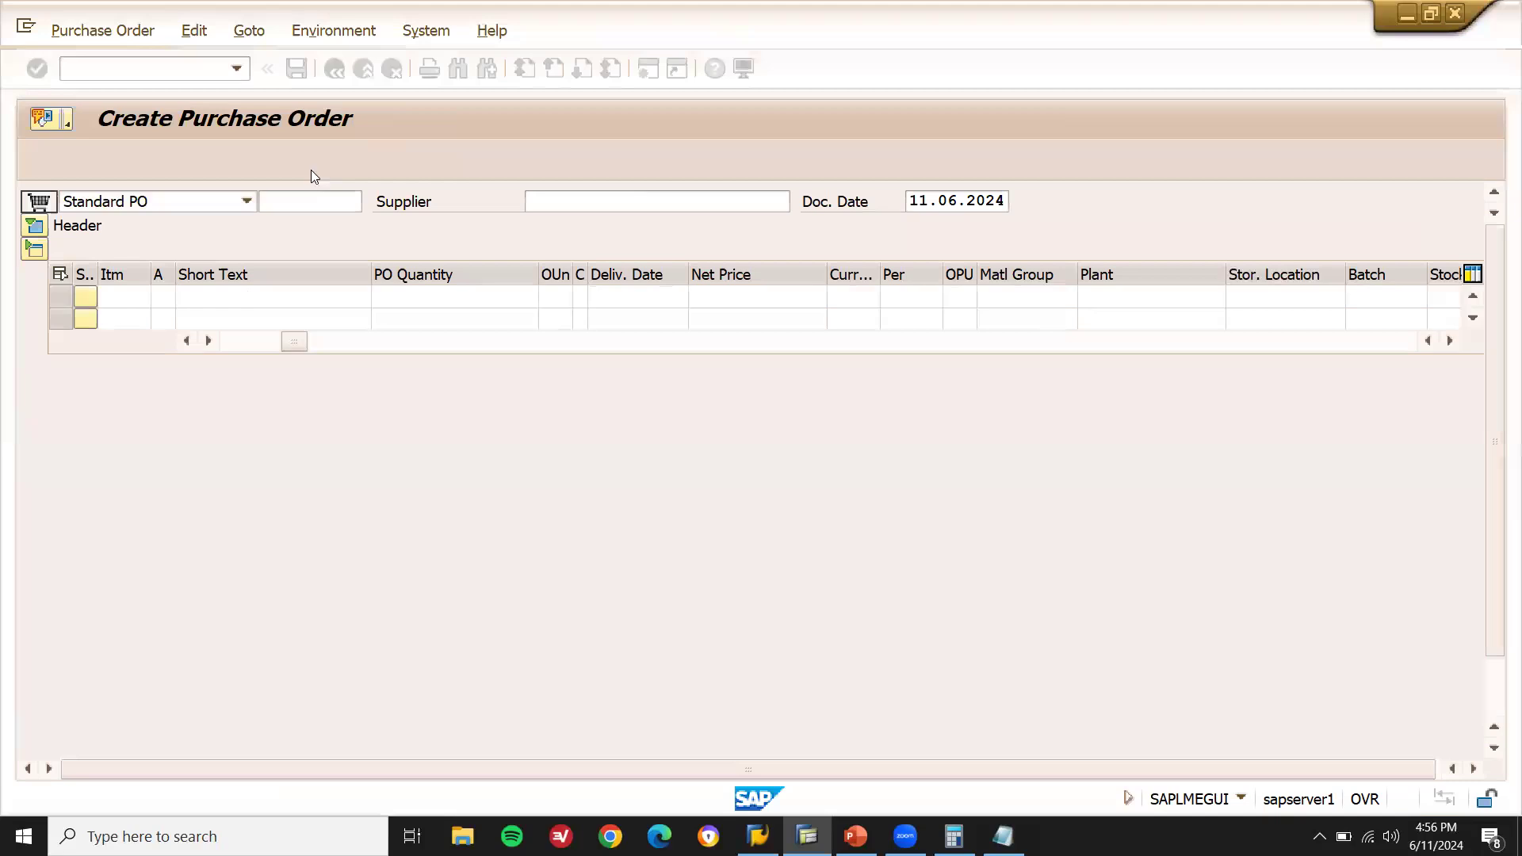
Start transaction MIGO and load a goods receipt with reference to the copied purchase order number
left_click(173, 70)
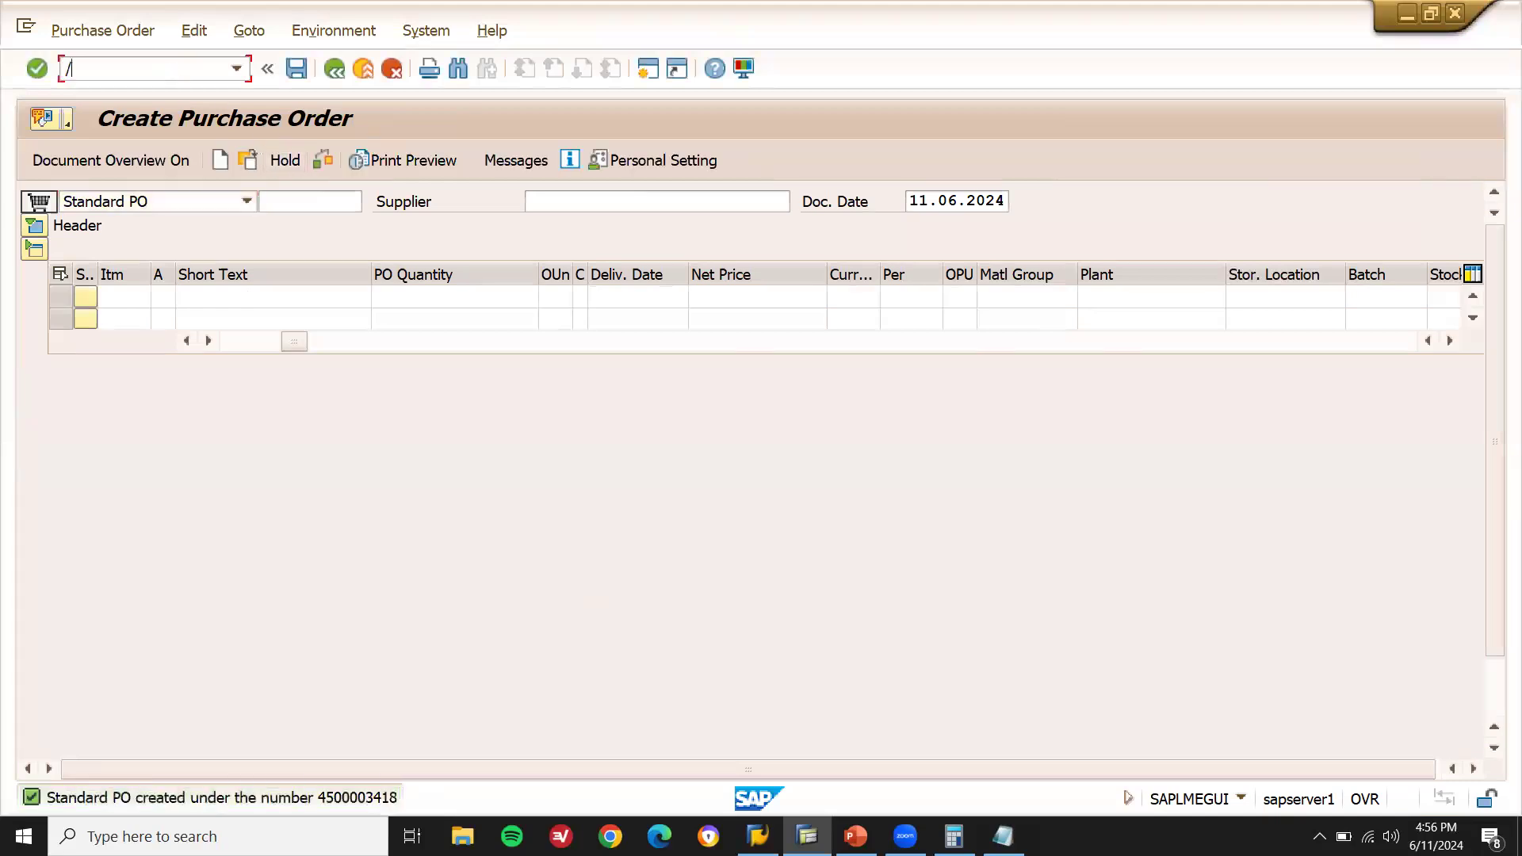
type("/NMIGO")
key("Return")
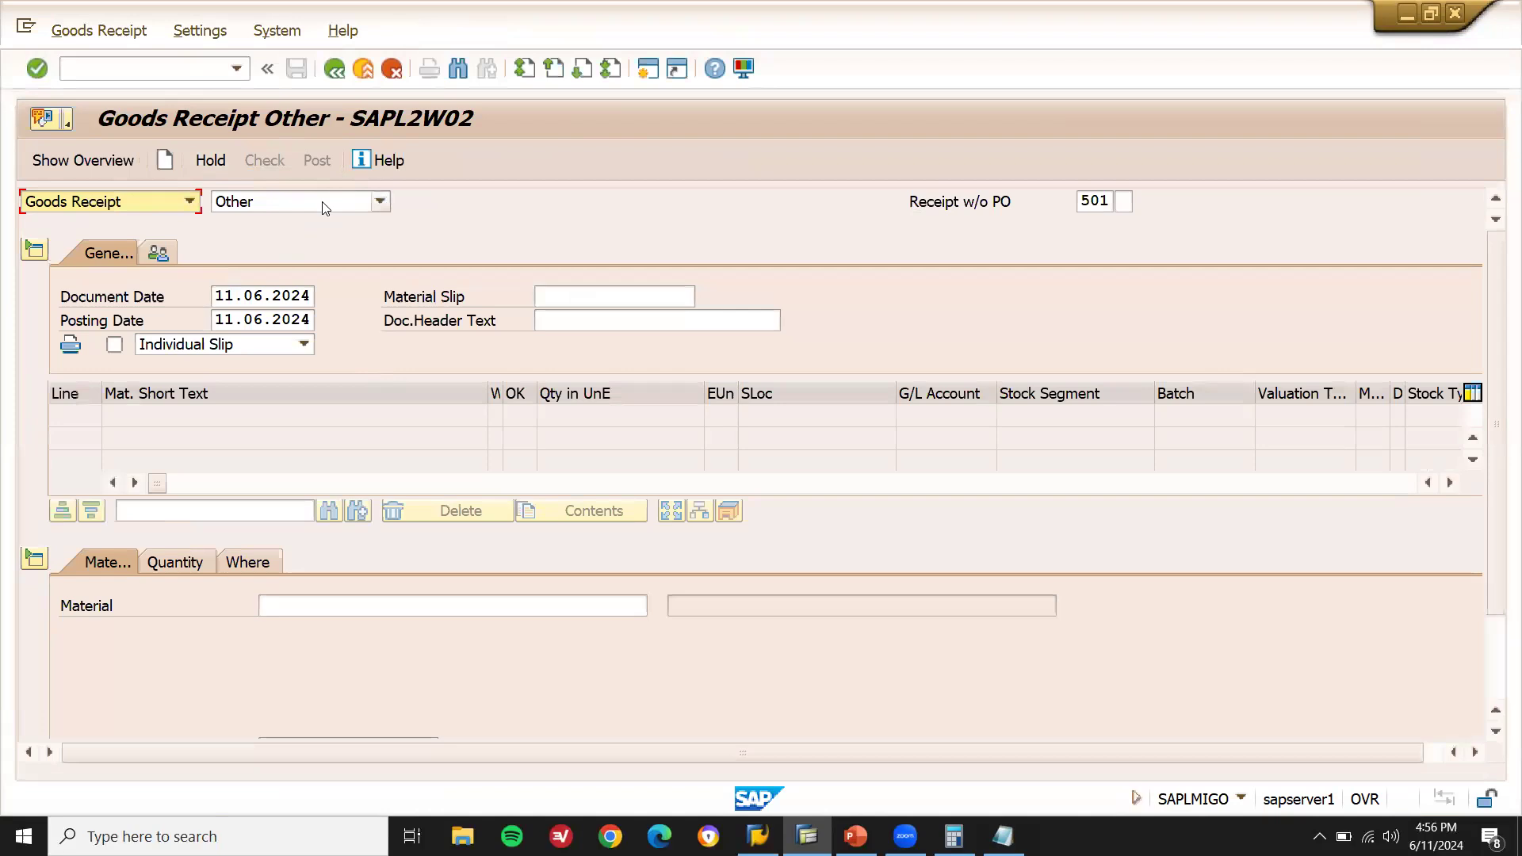
left_click(324, 208)
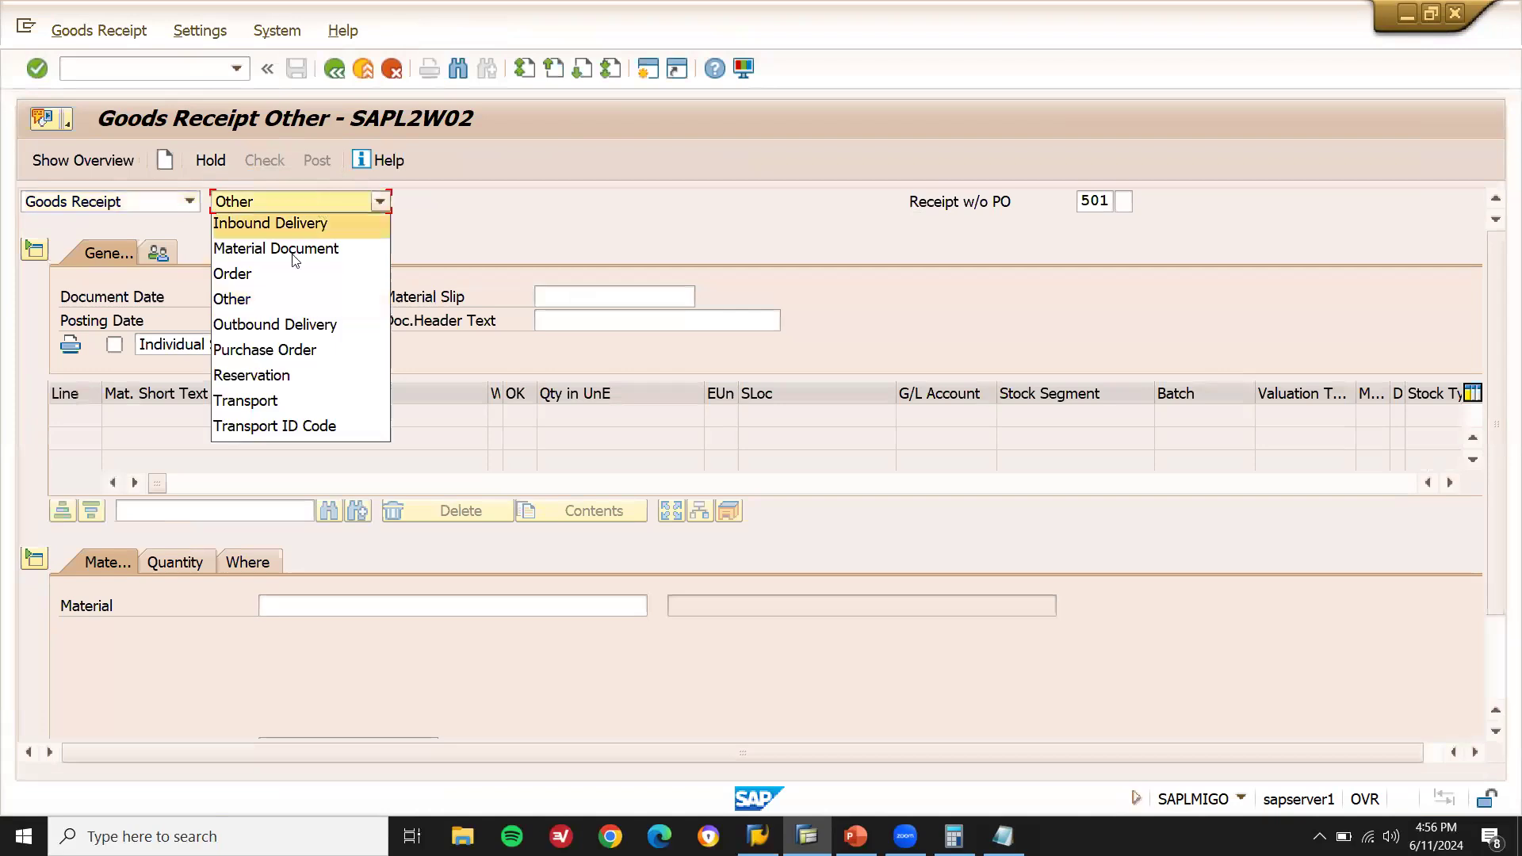
left_click(289, 355)
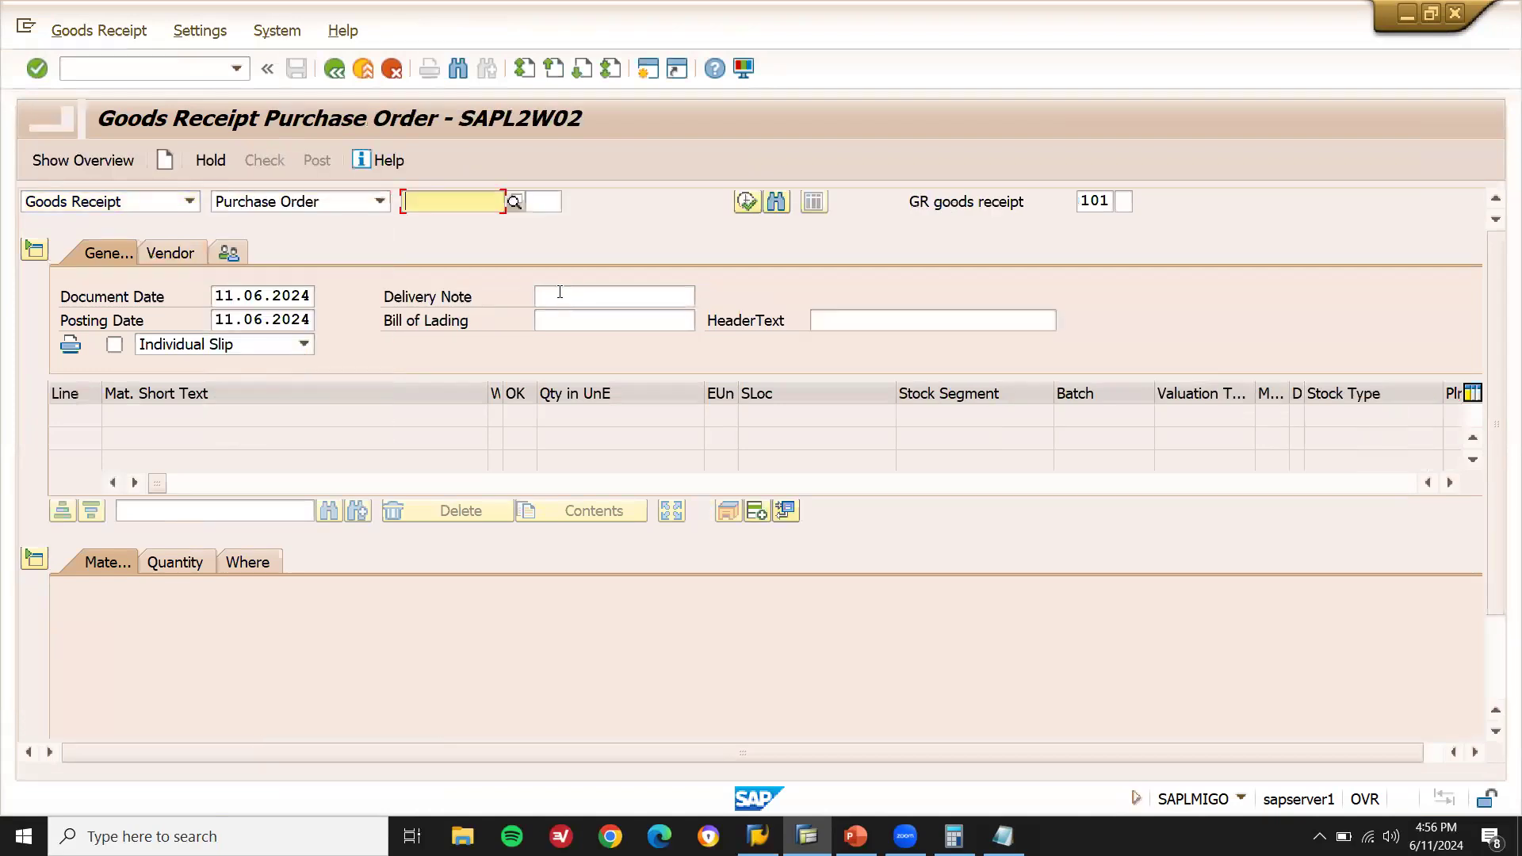
key("ctrl+v")
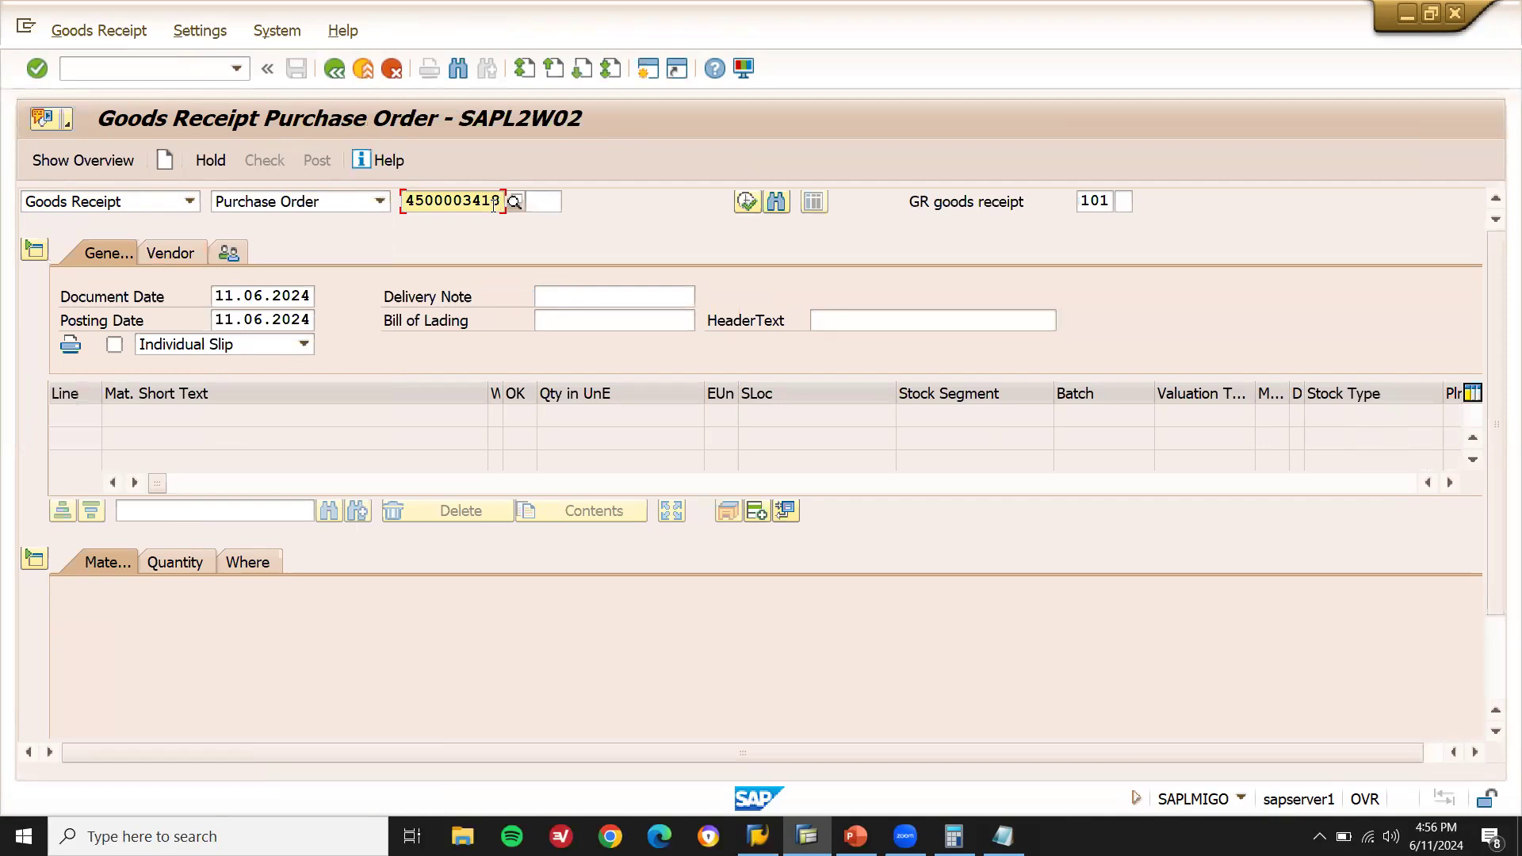
key("Return")
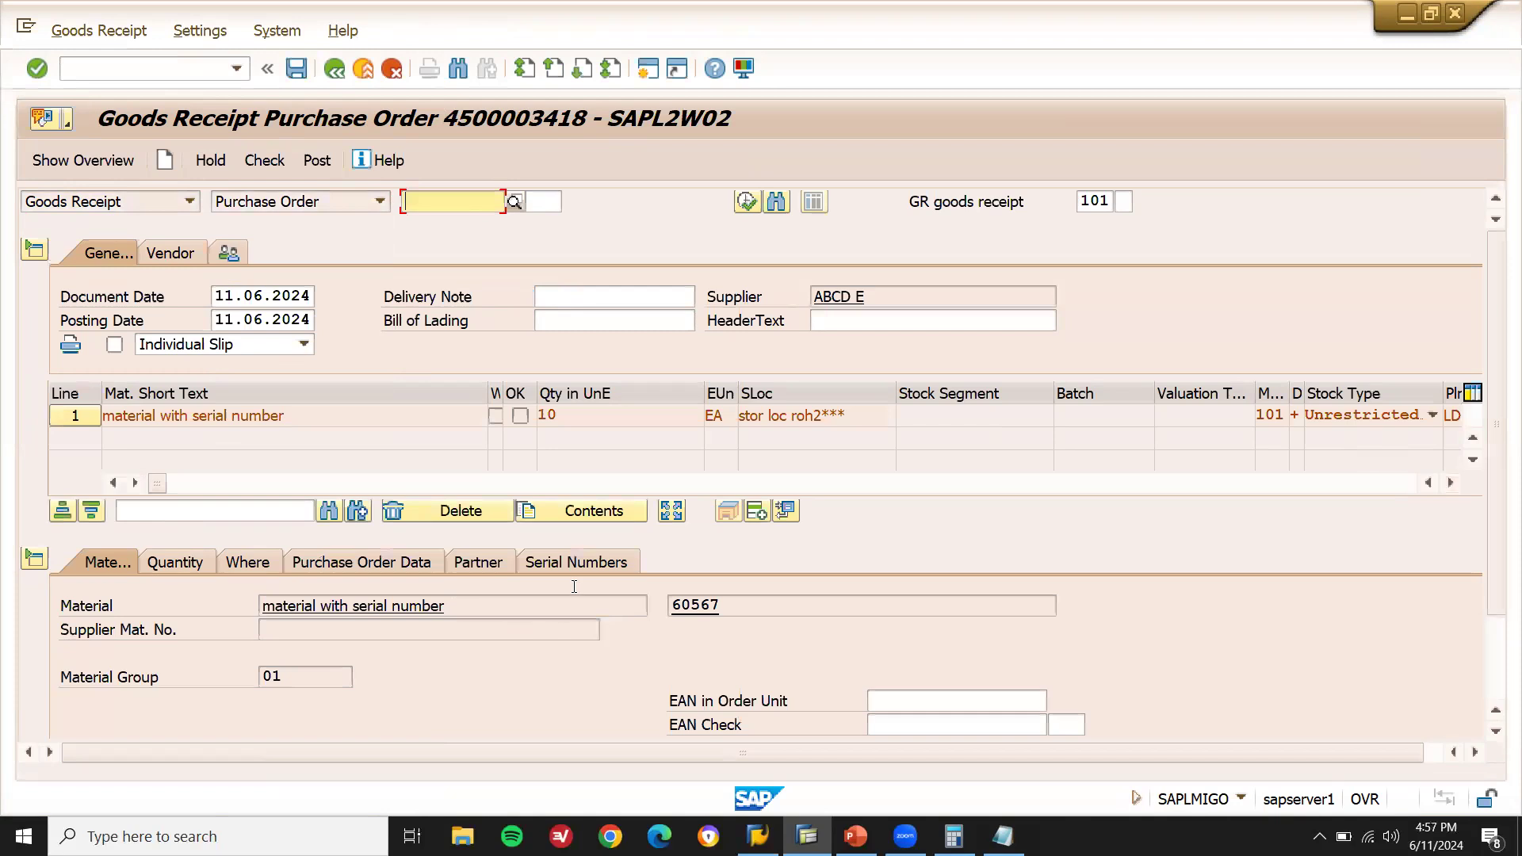
Enable Auto-Create Serial Numbers for the receipt line, mark it Item OK and post the goods receipt
left_click(574, 565)
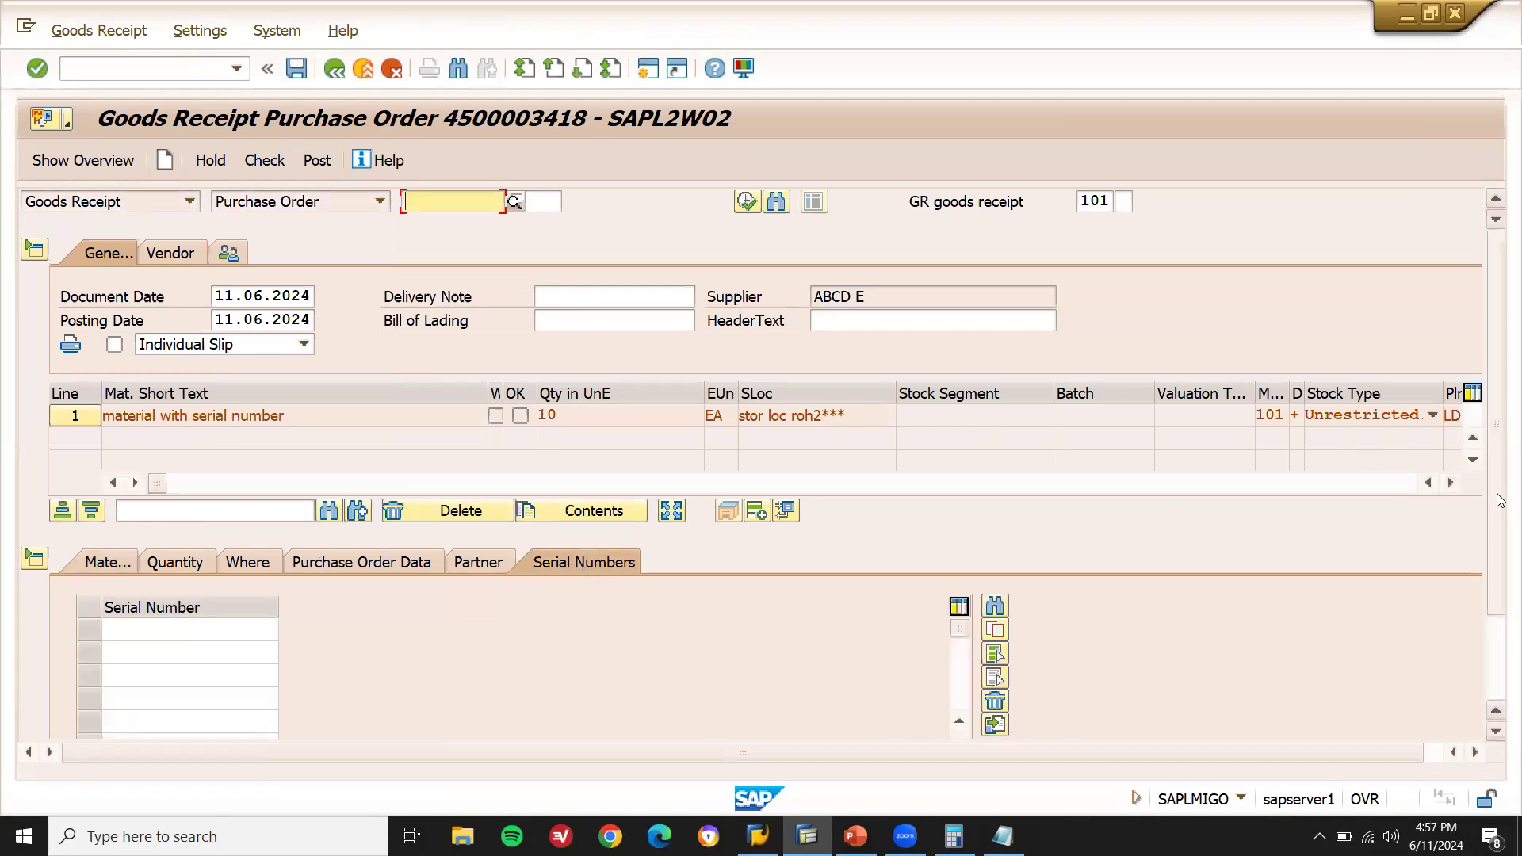
scroll(1501, 603, "down", 3)
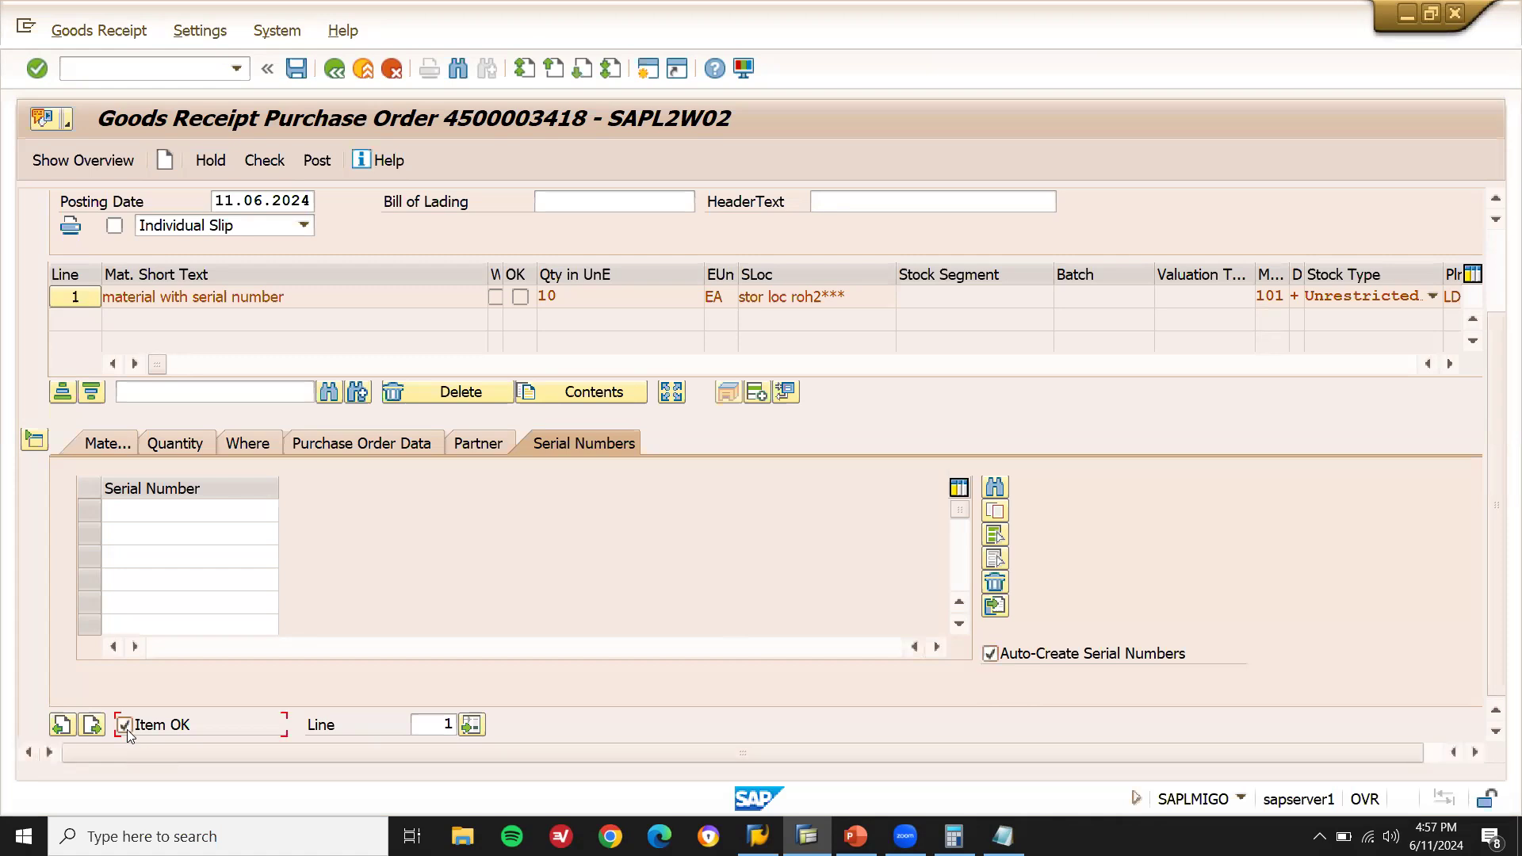
left_click(330, 166)
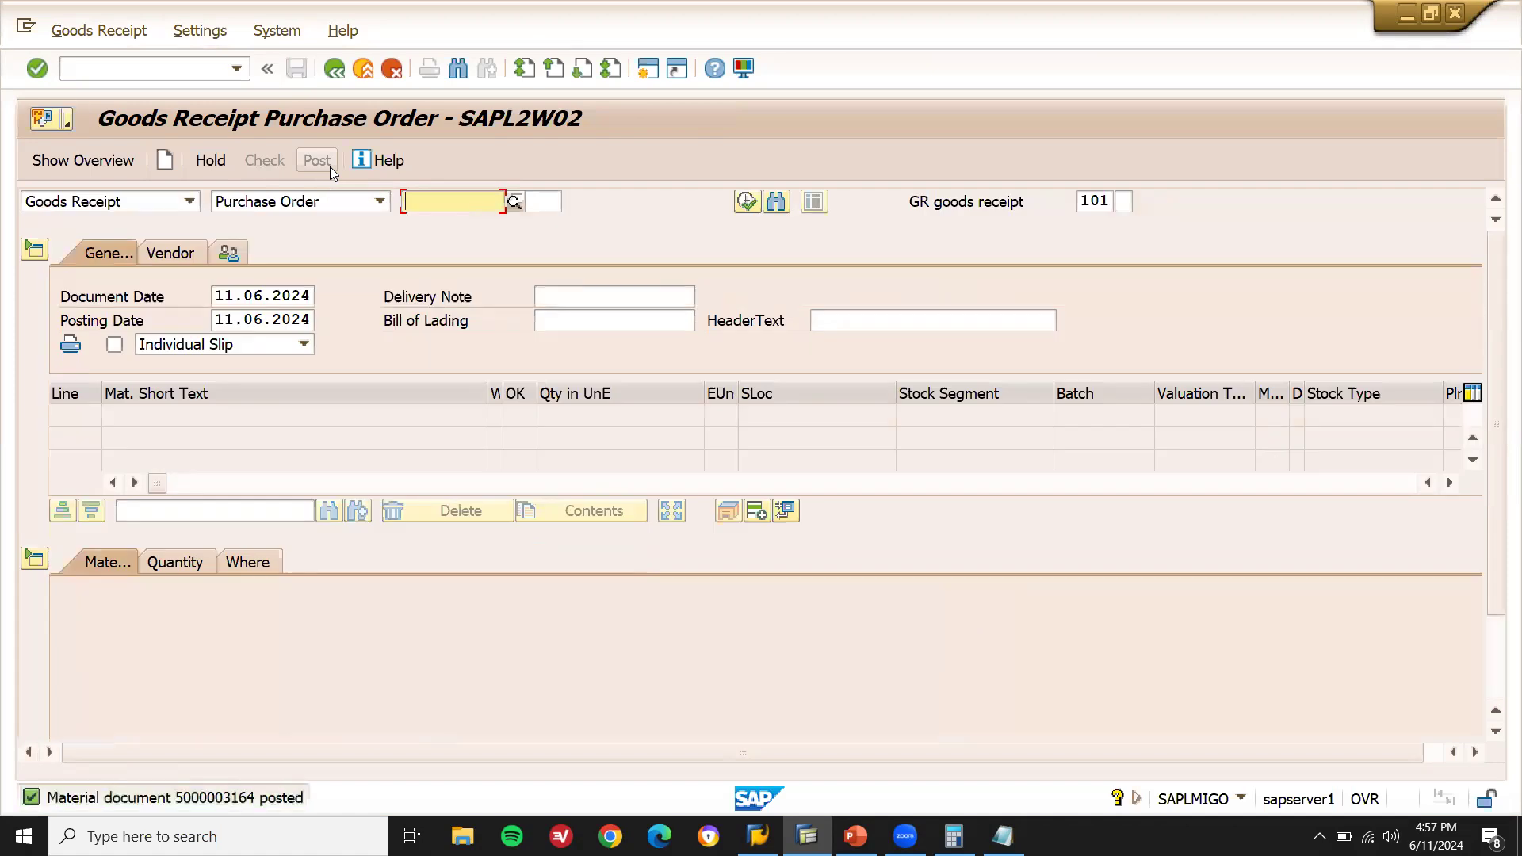
Open the material serial number display and list the serial numbers of material 60567
left_click(364, 70)
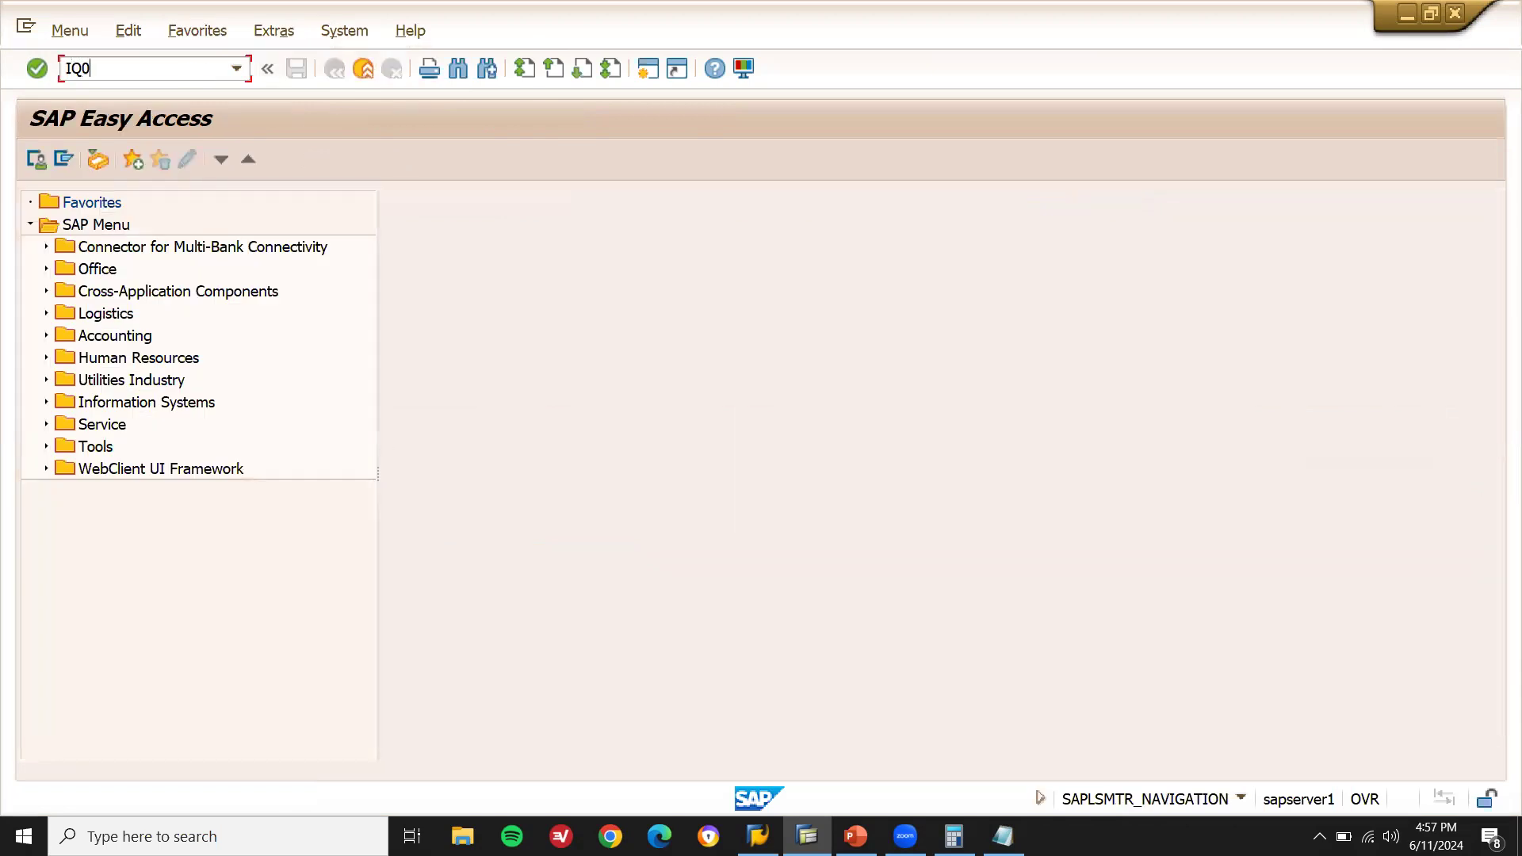
key("Return")
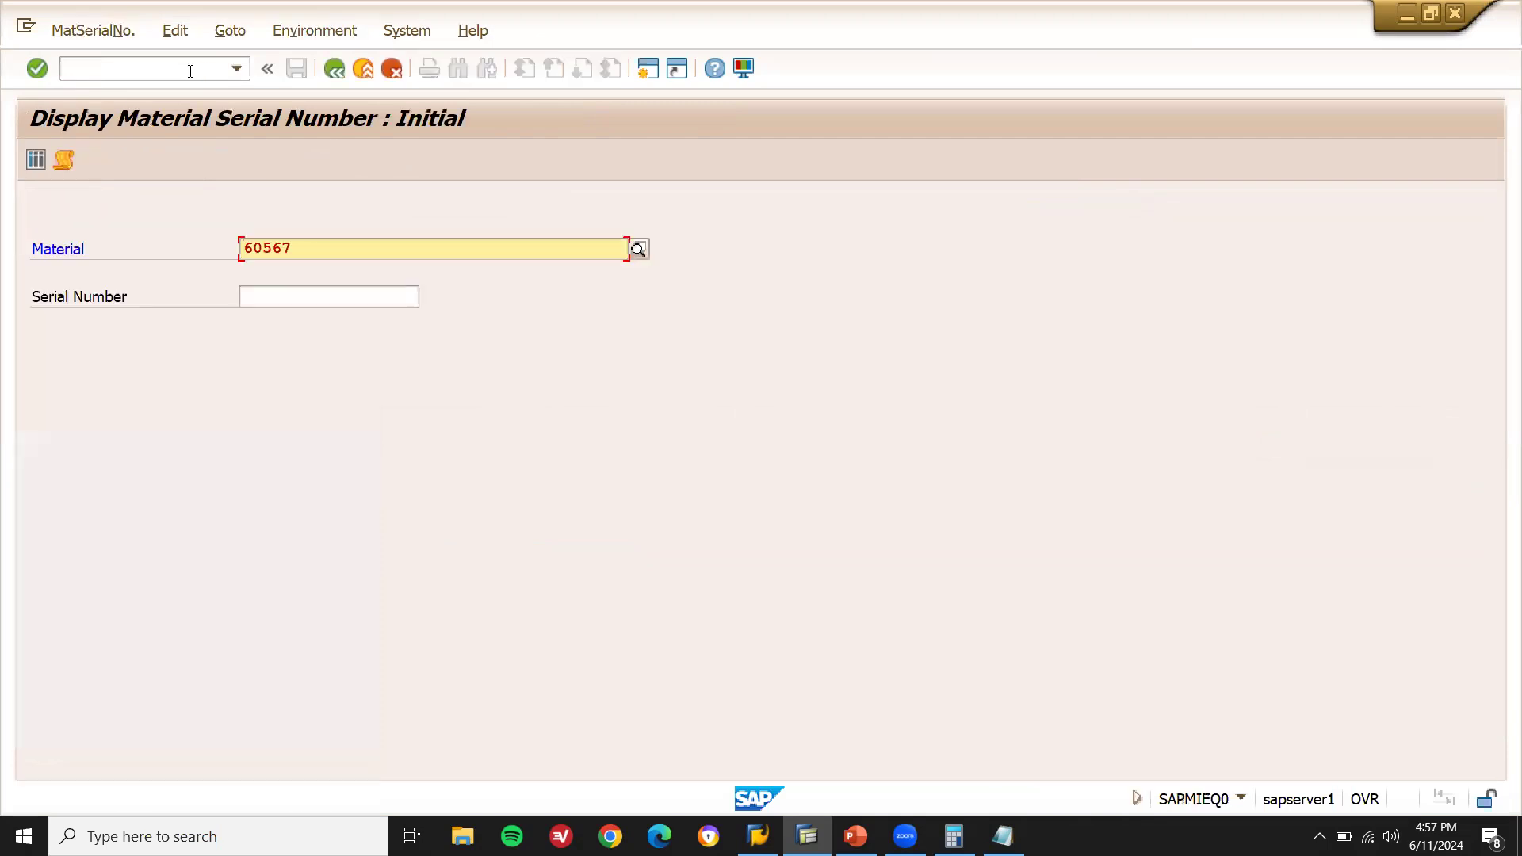
left_click(35, 162)
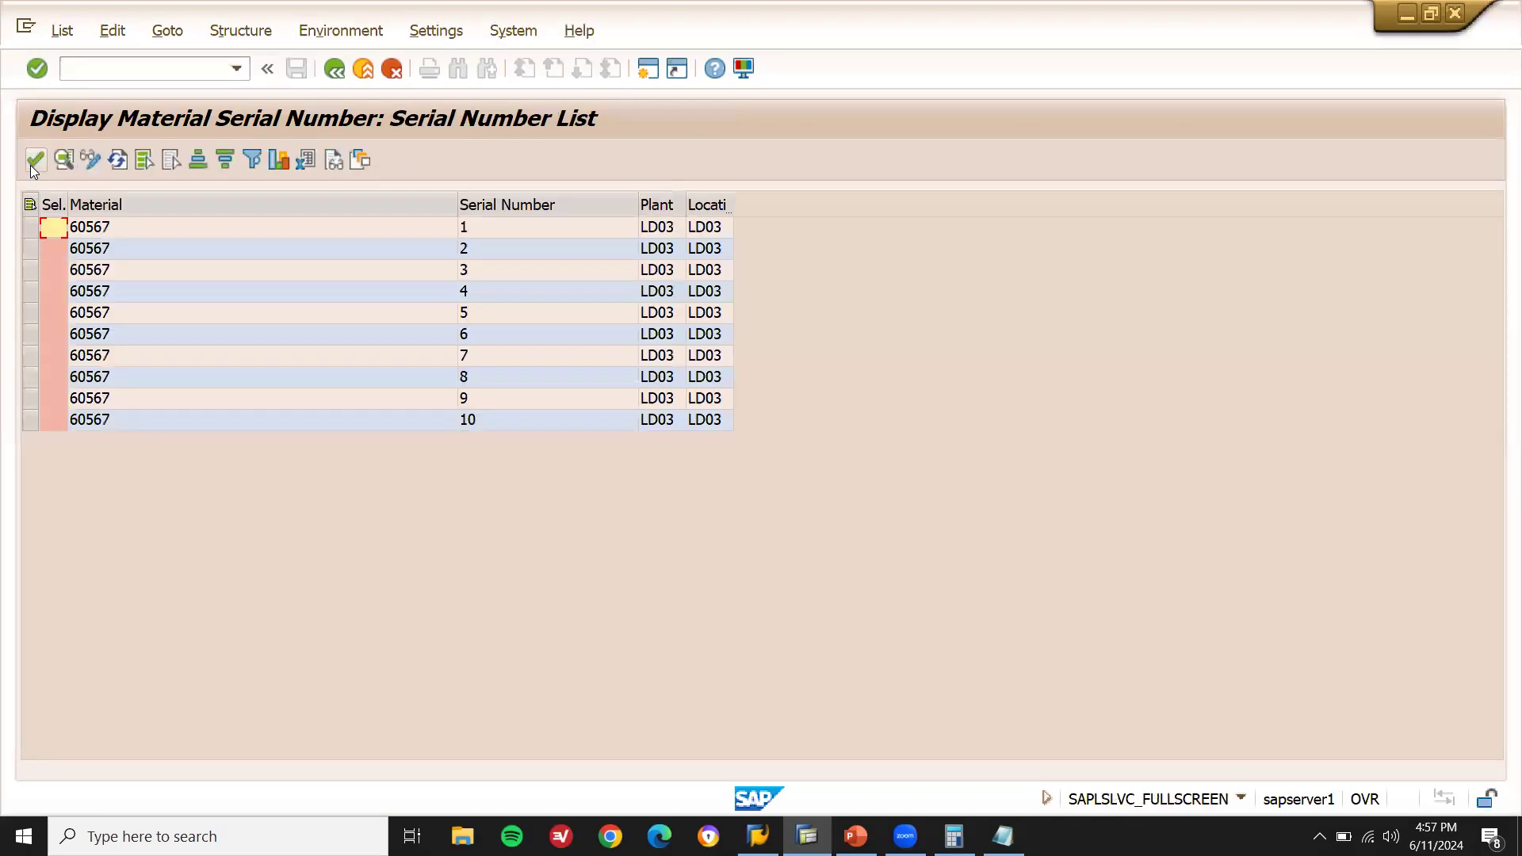
key("Tab")
key("Down")
key("Down")
key("Down")
key("Down")
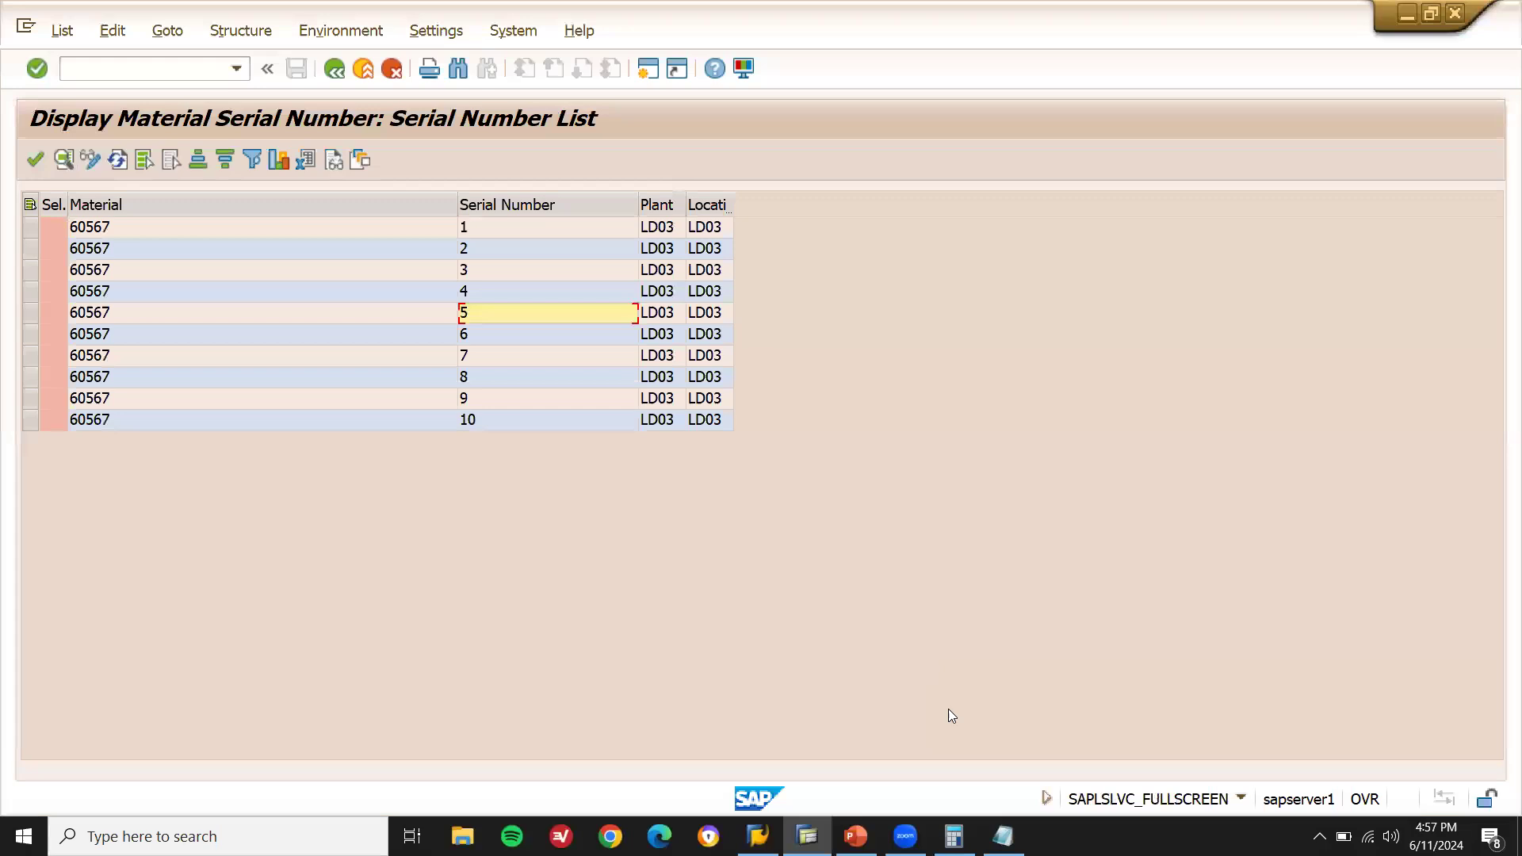
Switch to Notepad to check the noted material number, and return to the serial number list in SAP
left_click(1003, 837)
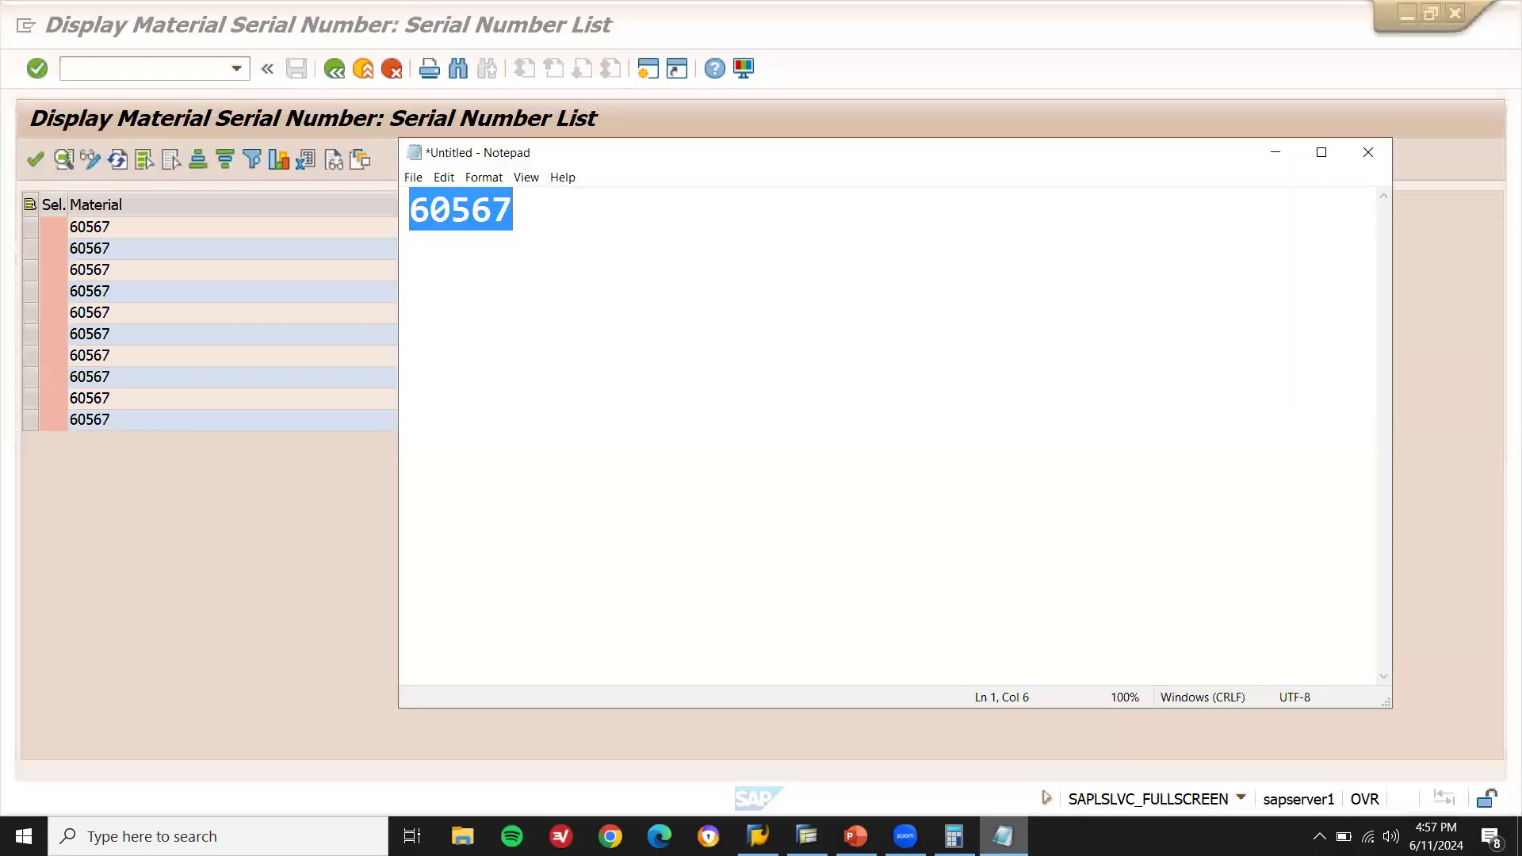
left_click(513, 236)
double_click(486, 226)
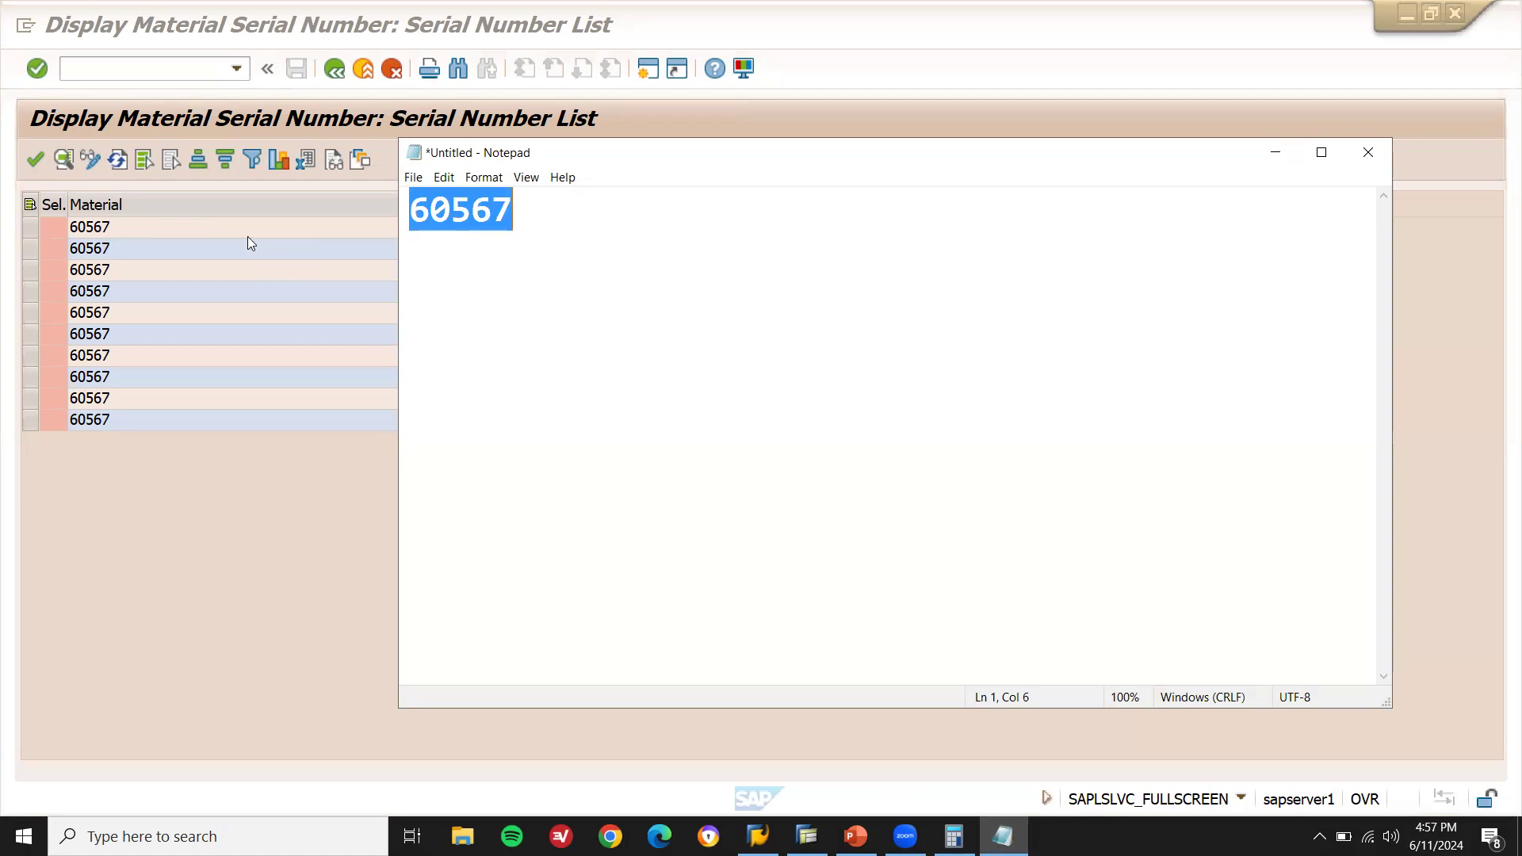
left_click(245, 236)
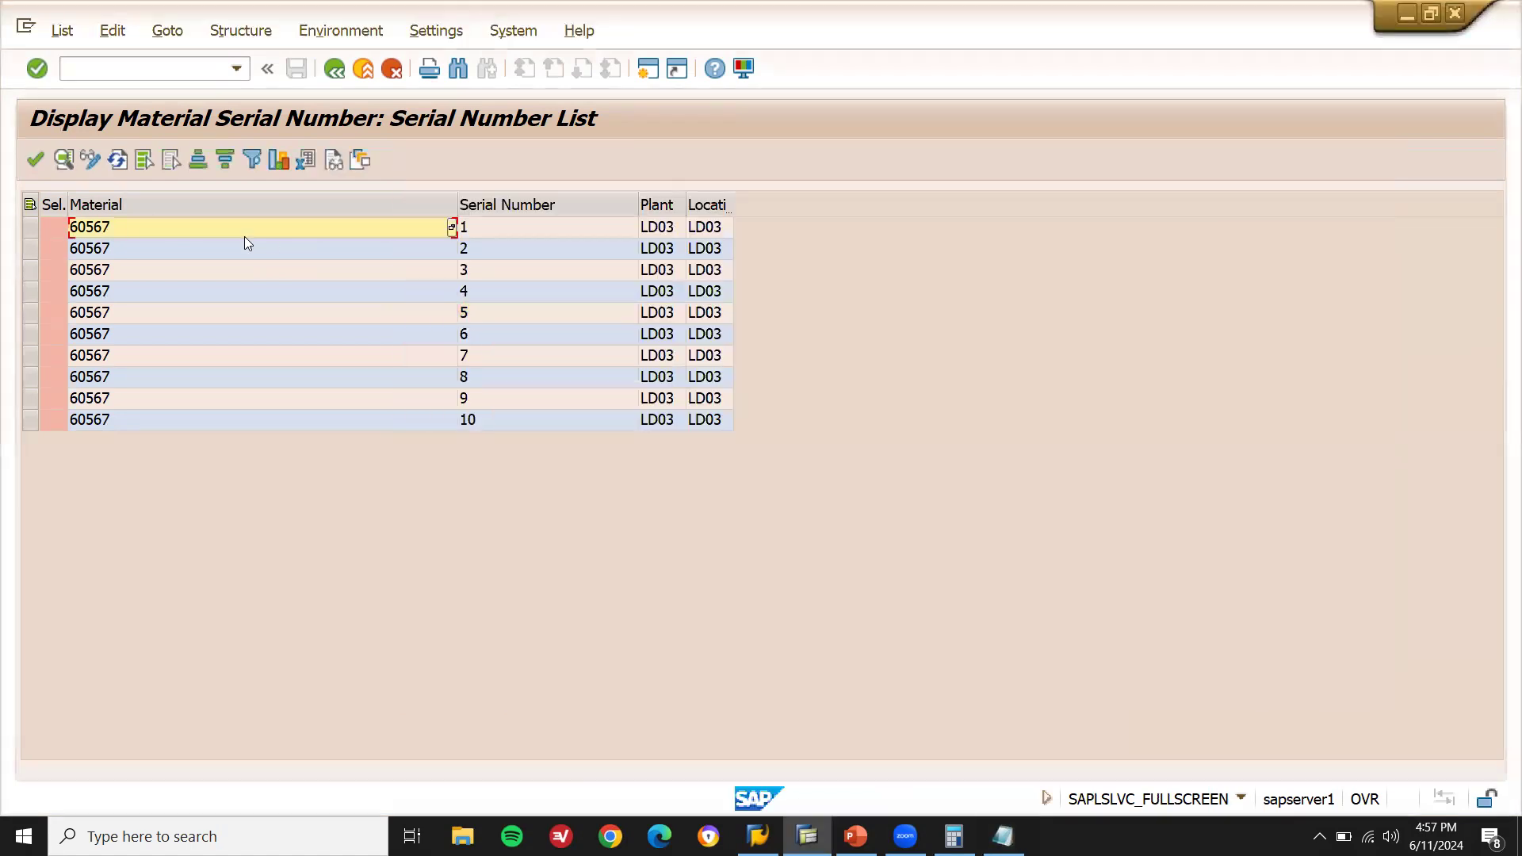
Examine the serial numbers listed for material 60567 one by one, from the first row to the last
left_click(513, 225)
key("Down")
key("Down")
key("Down")
key("Down")
key("Down")
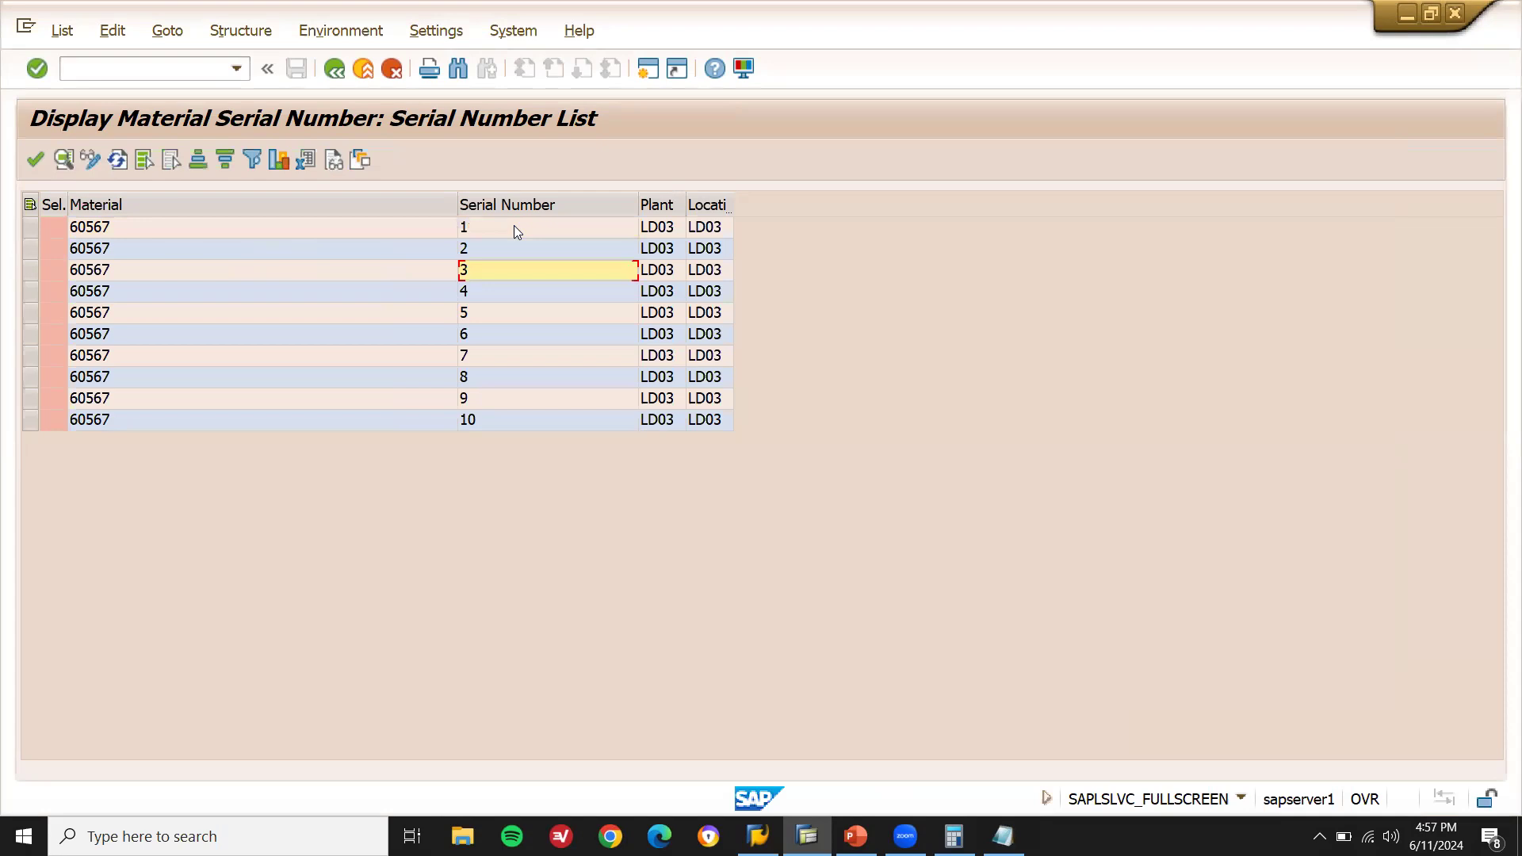
key("Down")
key("Down")
key("Down")
key("Down")
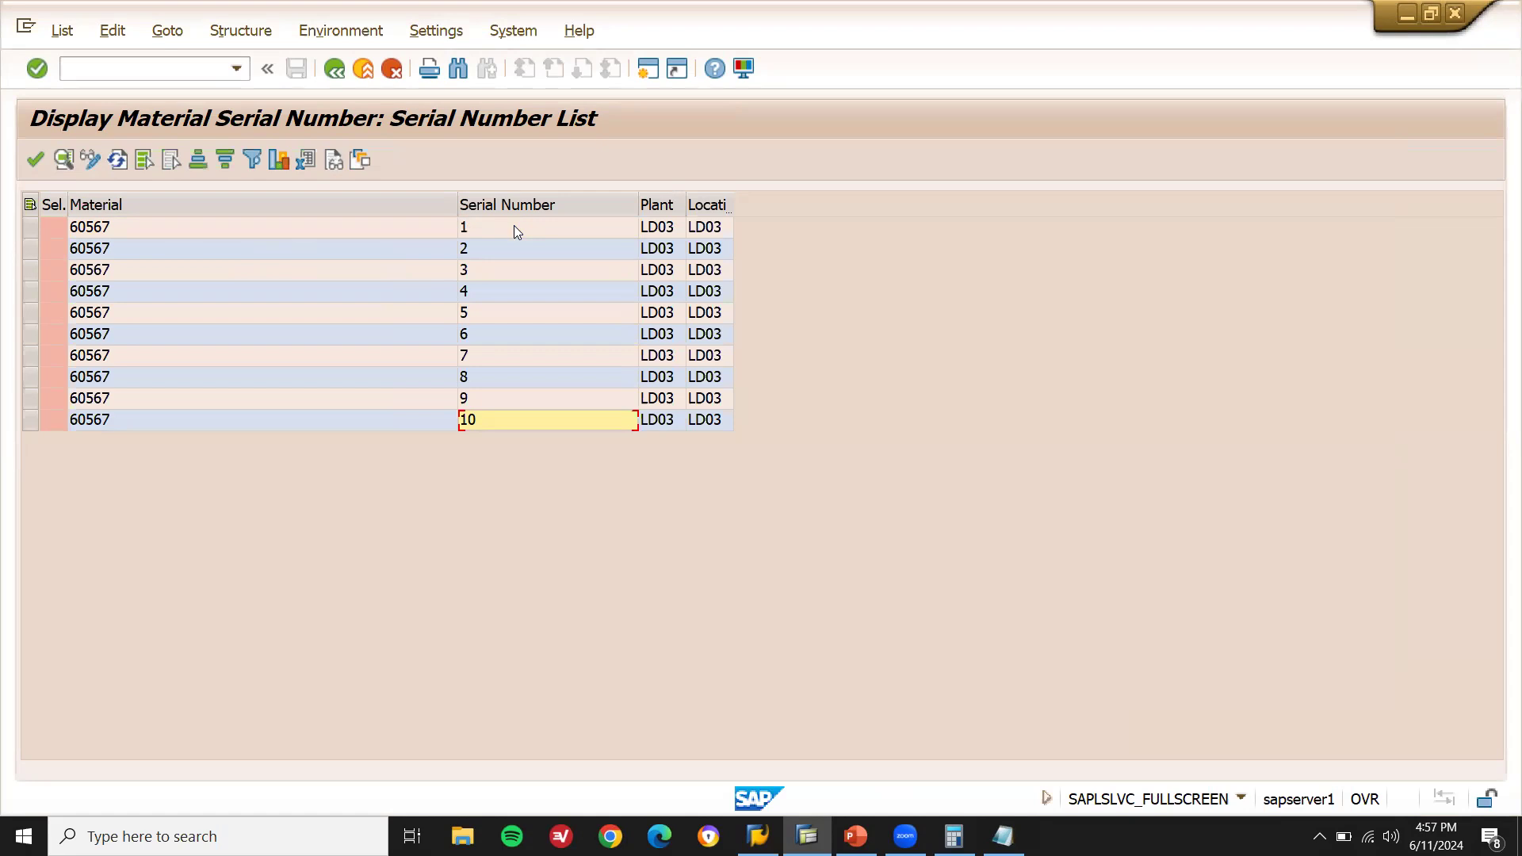
Open incoming invoice entry for company code GB10
left_click(136, 68)
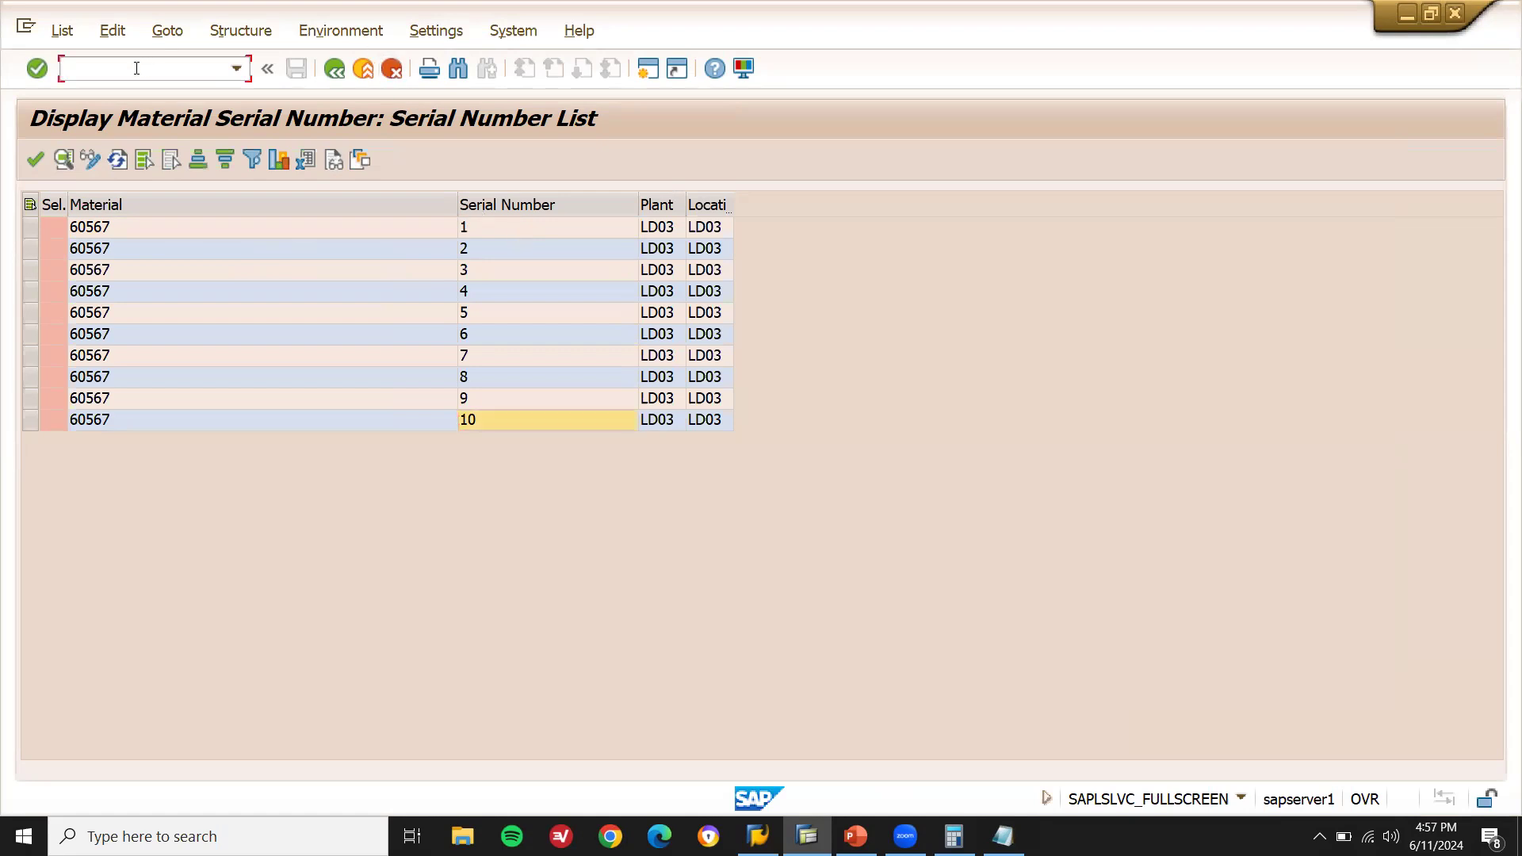
key("Return")
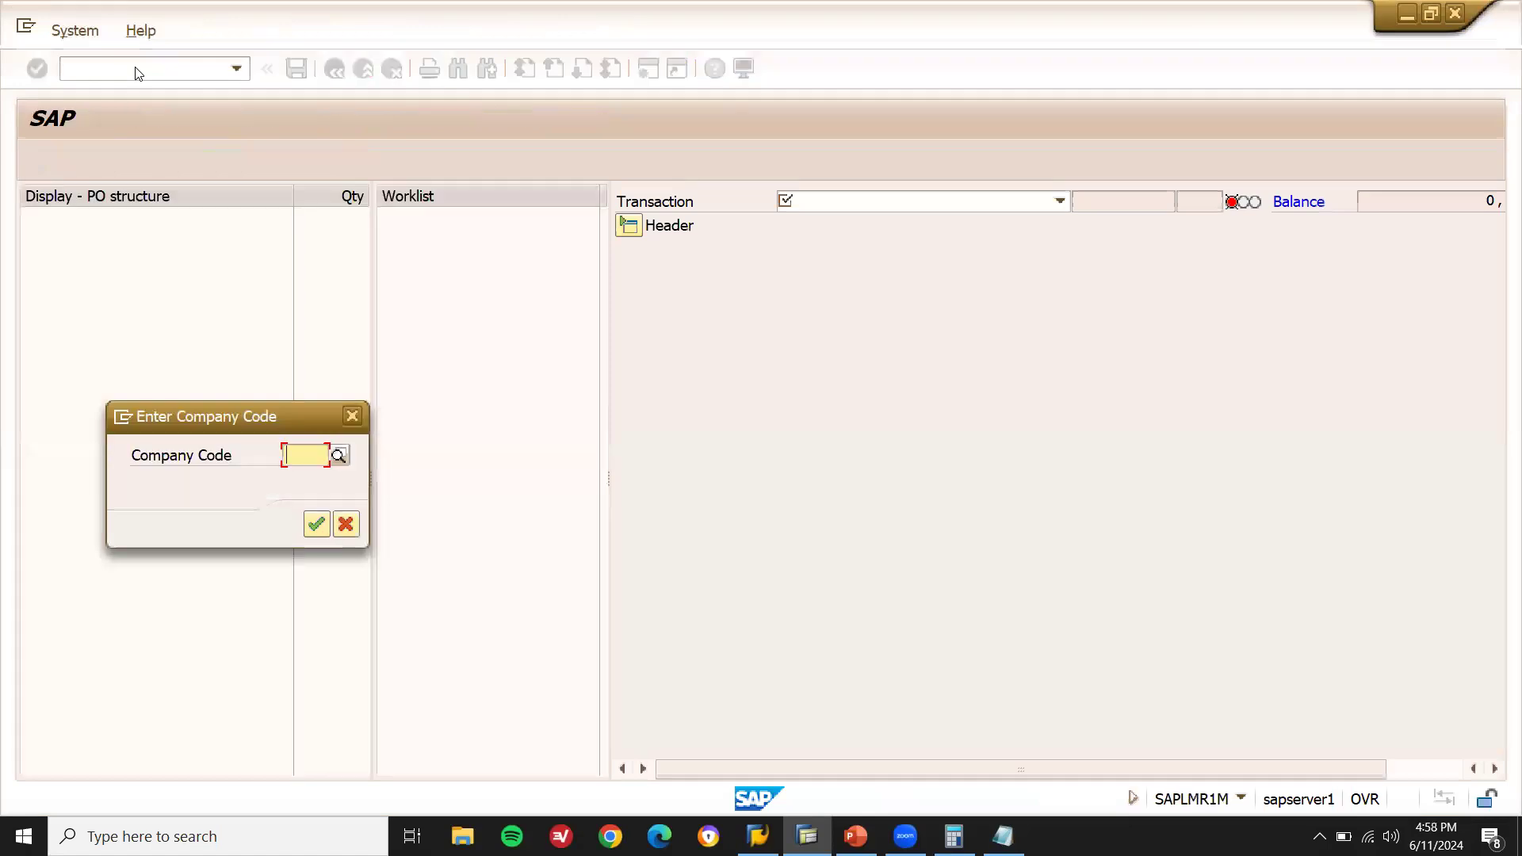
type("GB10")
key("Return")
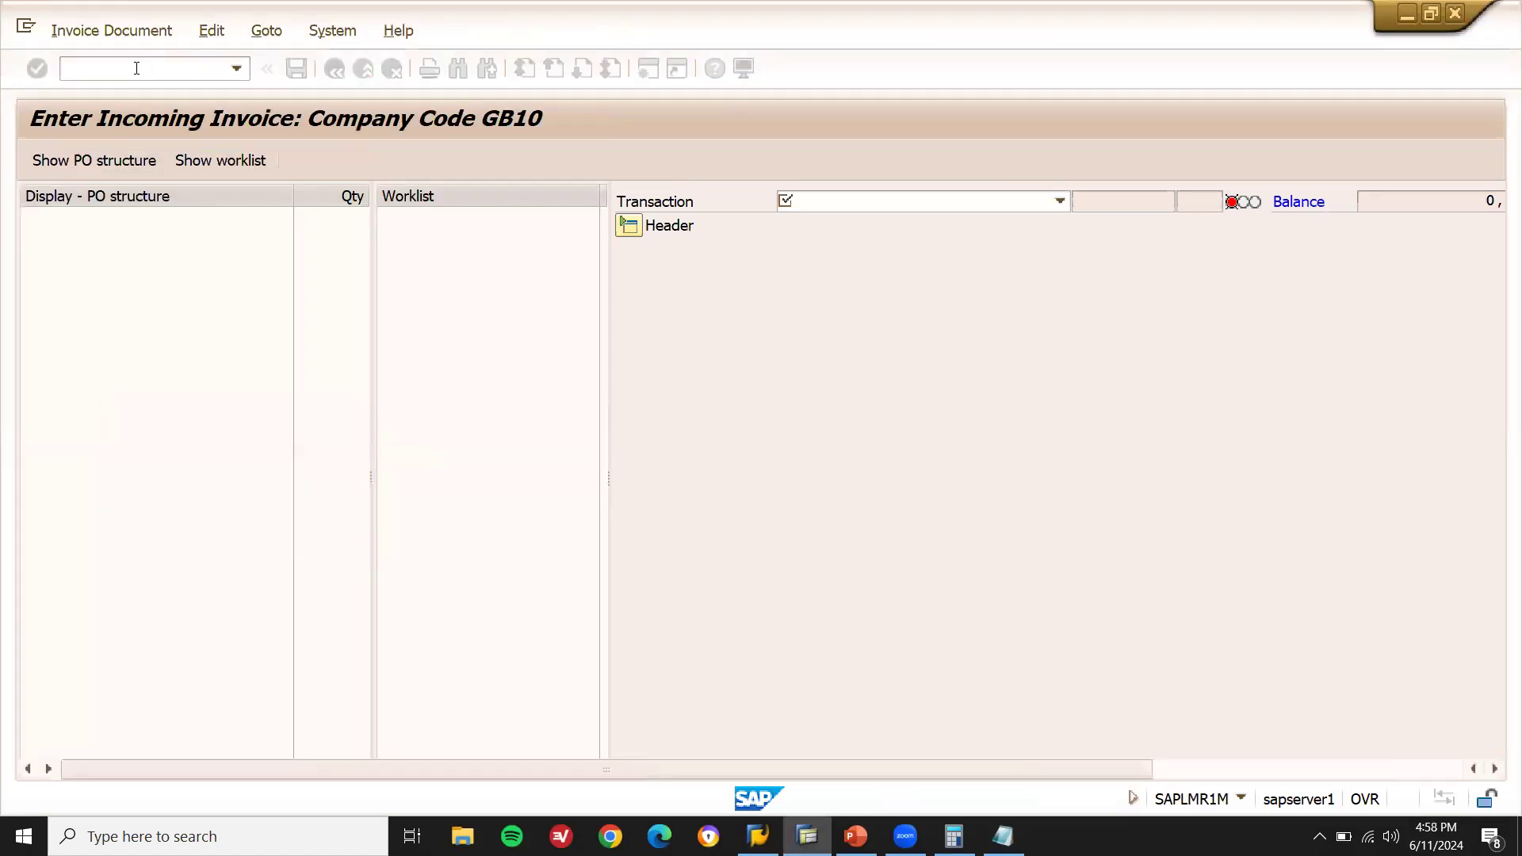
Set the invoice date to 12.06.2024 and enable Calculate Tax
key("BackSpace")
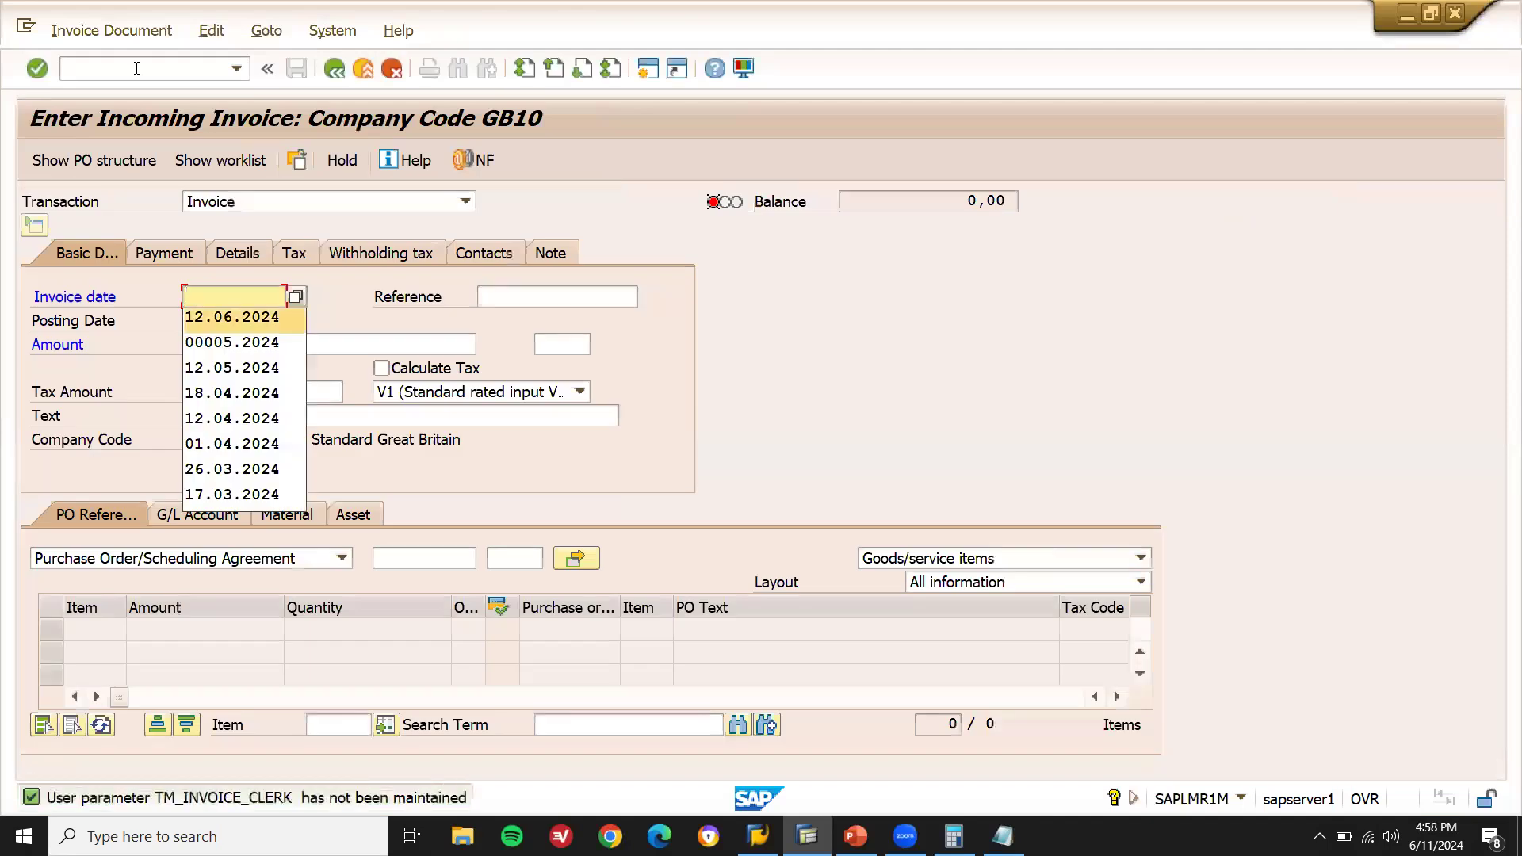
key("Return")
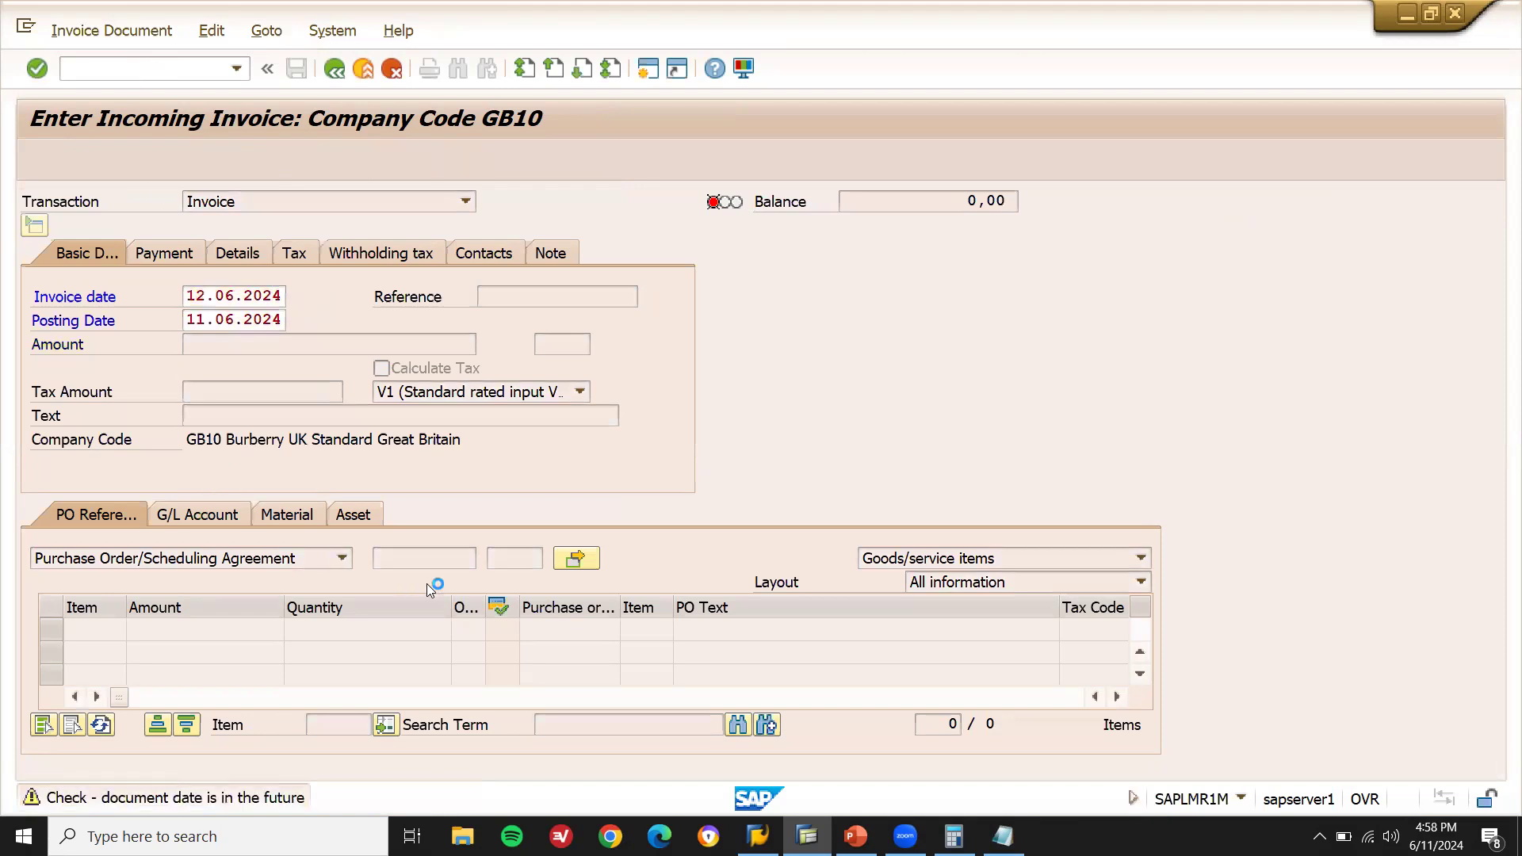
left_click(386, 370)
left_click(384, 369)
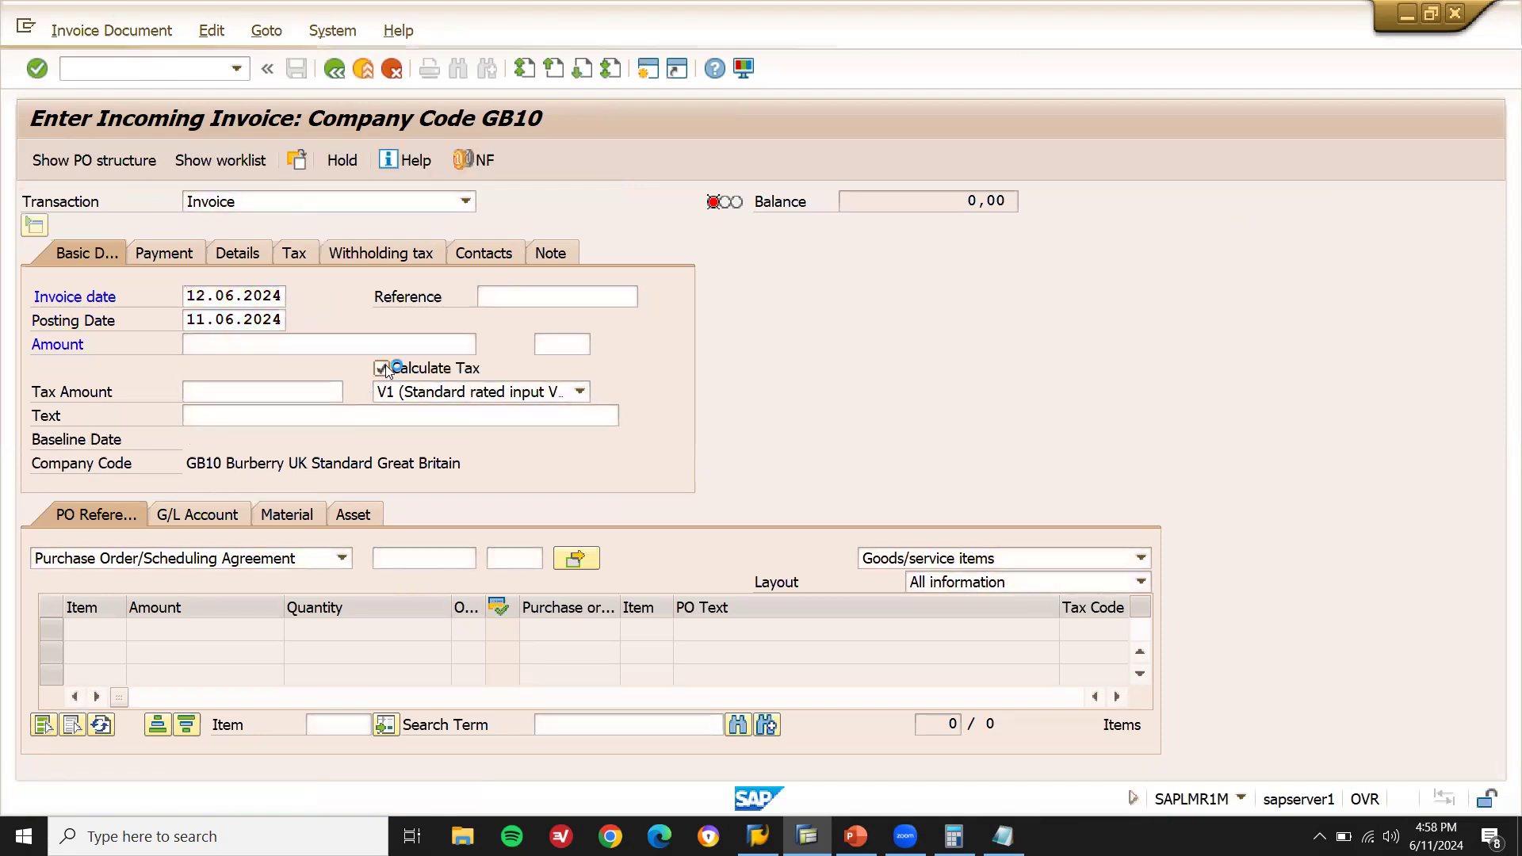
Reference the copied purchase order number in the invoice and set the invoice amount to 18000 GBP
left_click(437, 557)
key("ctrl+v")
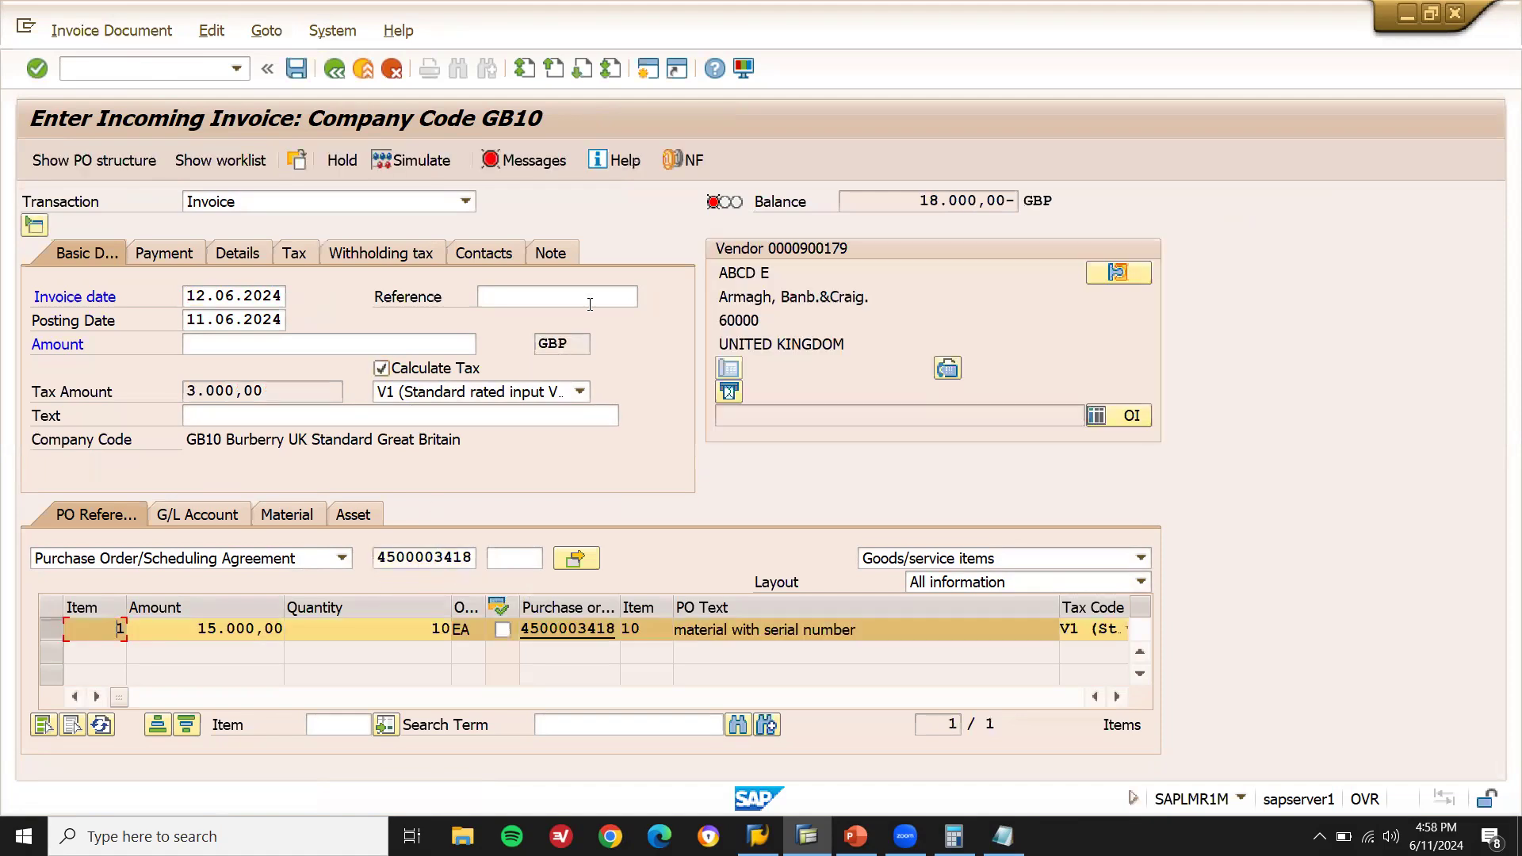
left_click(391, 341)
type("18000")
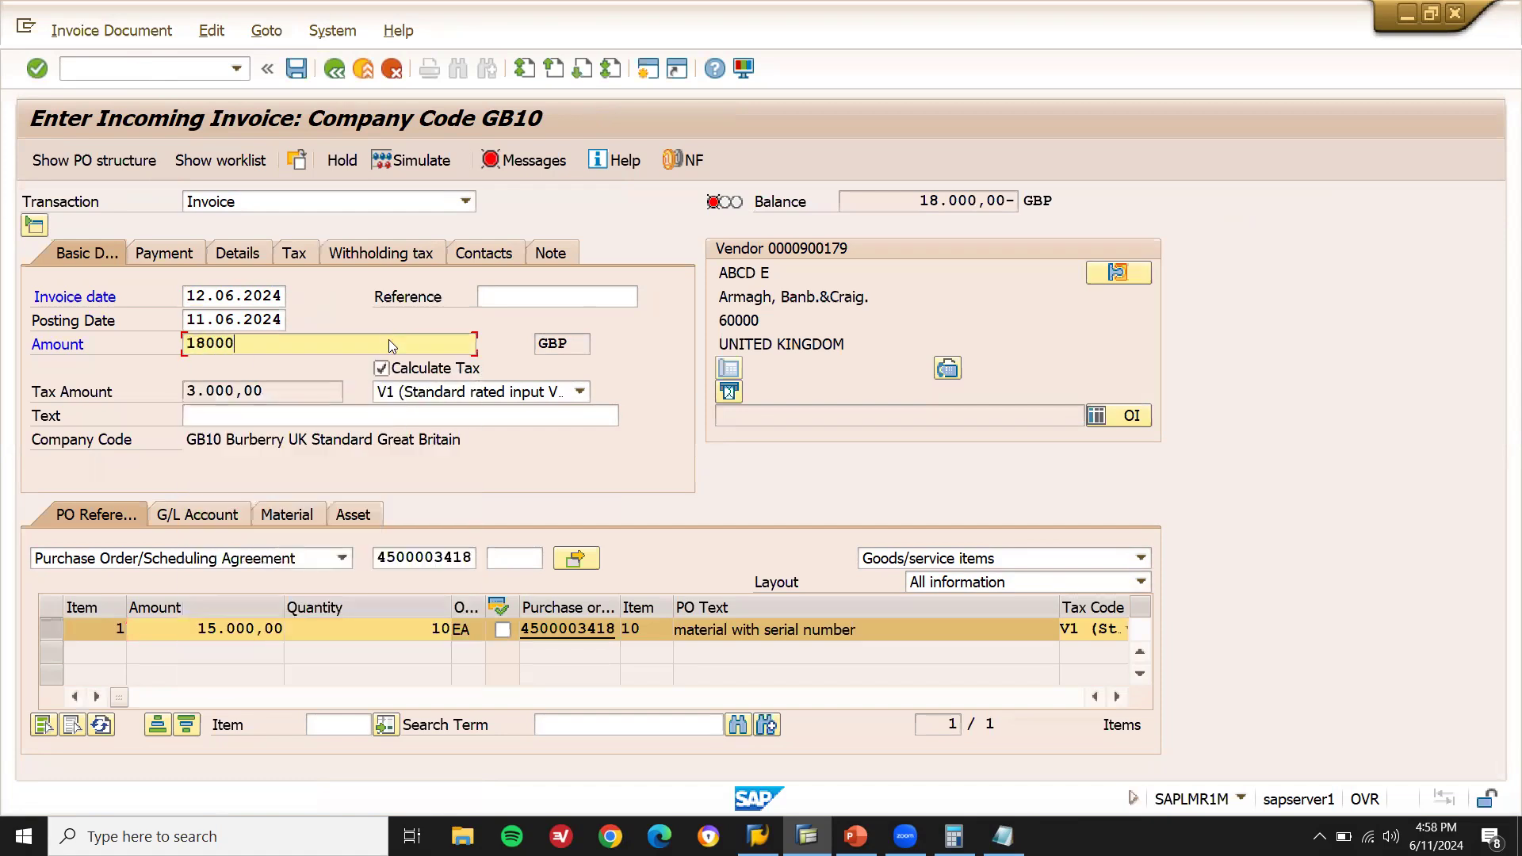
key("Return")
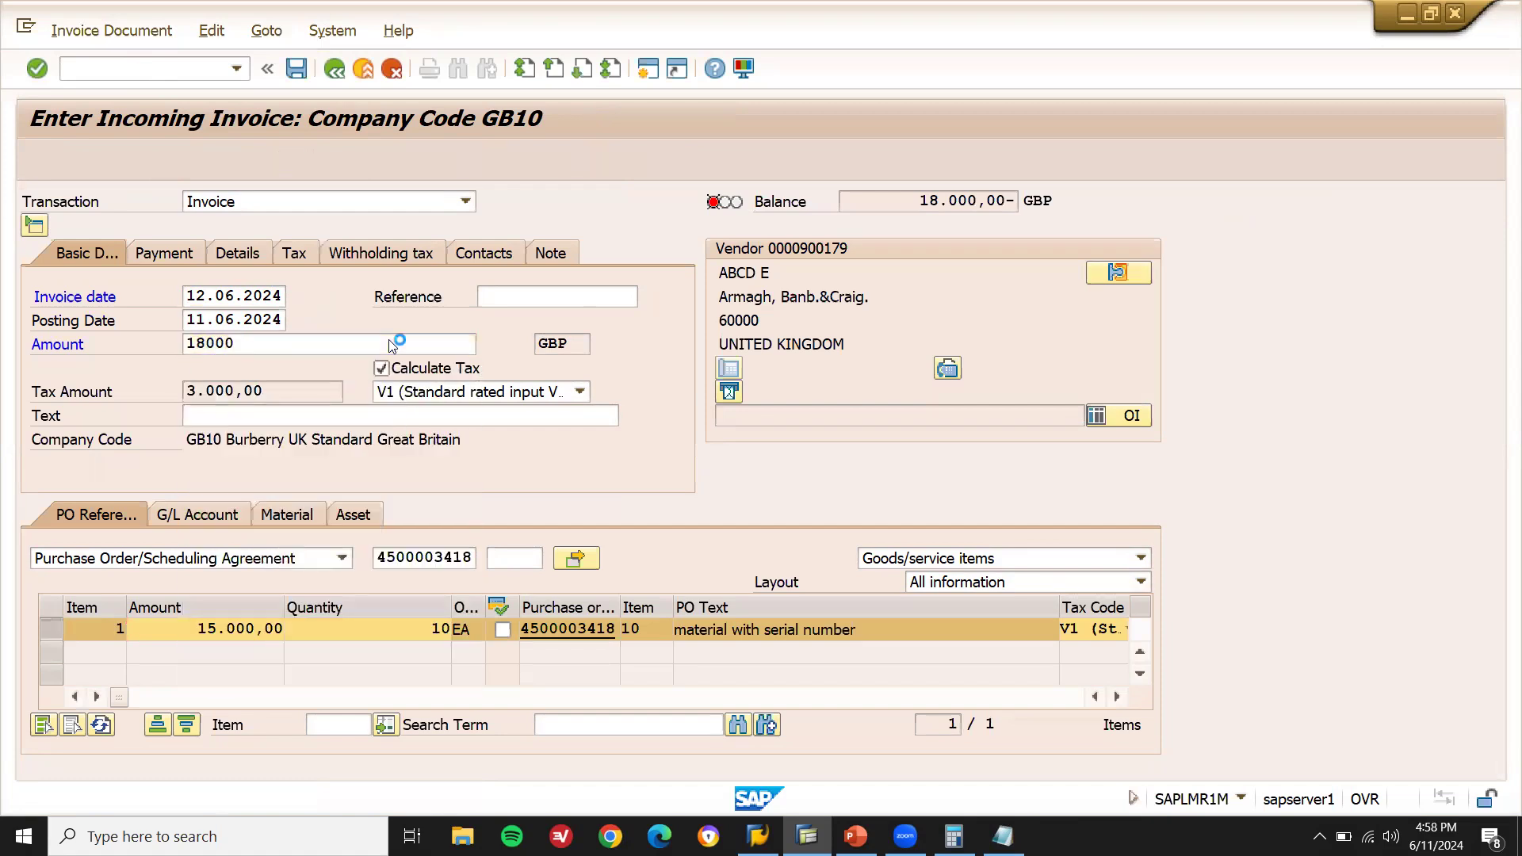
Set the payment baseline date to 20.06.2024 and save the invoice
left_click(208, 298)
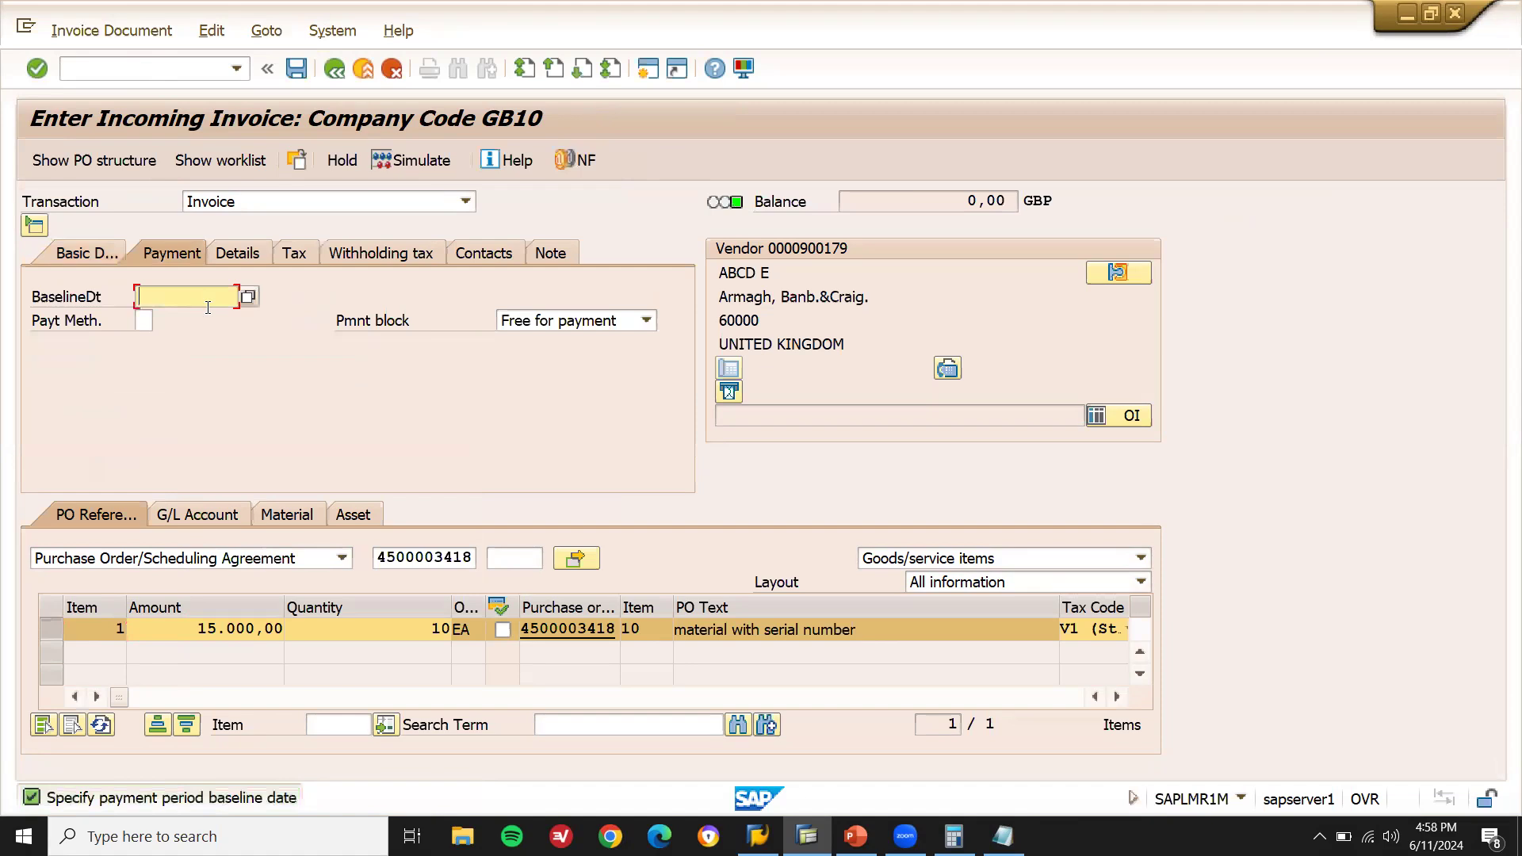
left_click(208, 313)
key("Return")
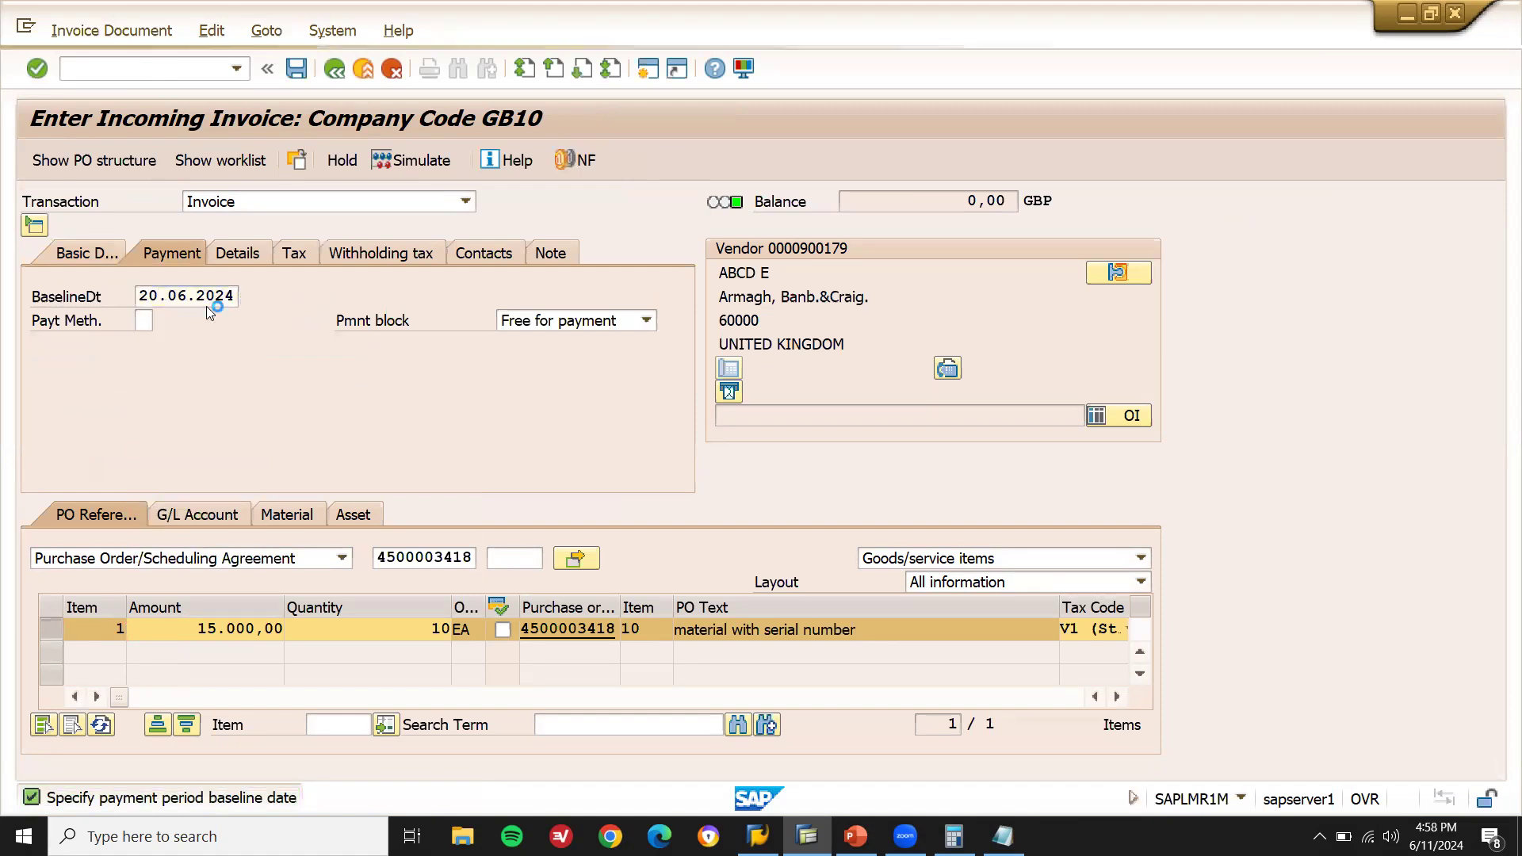
left_click(300, 69)
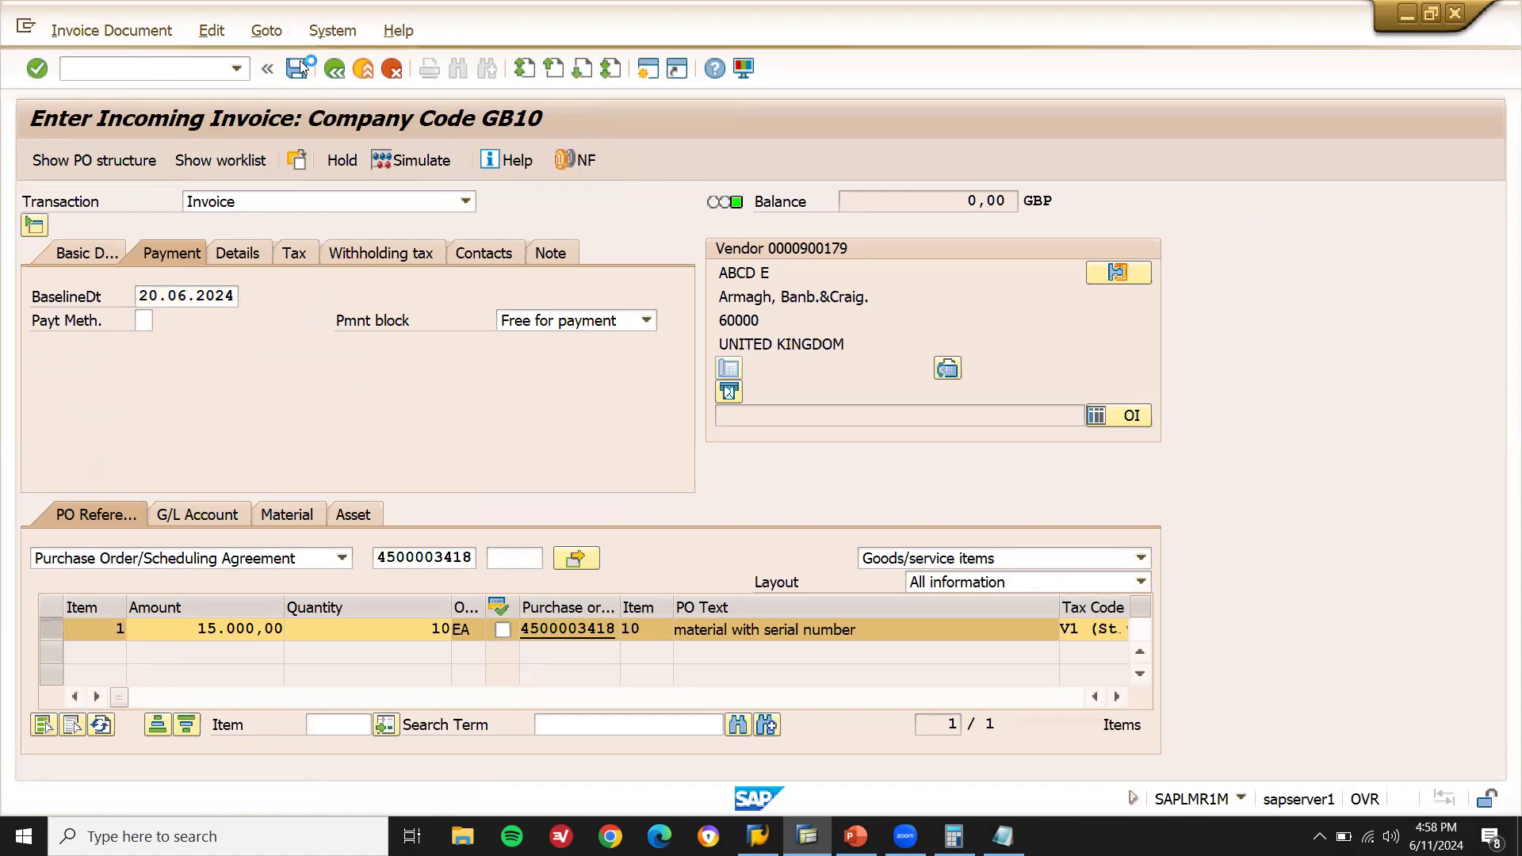